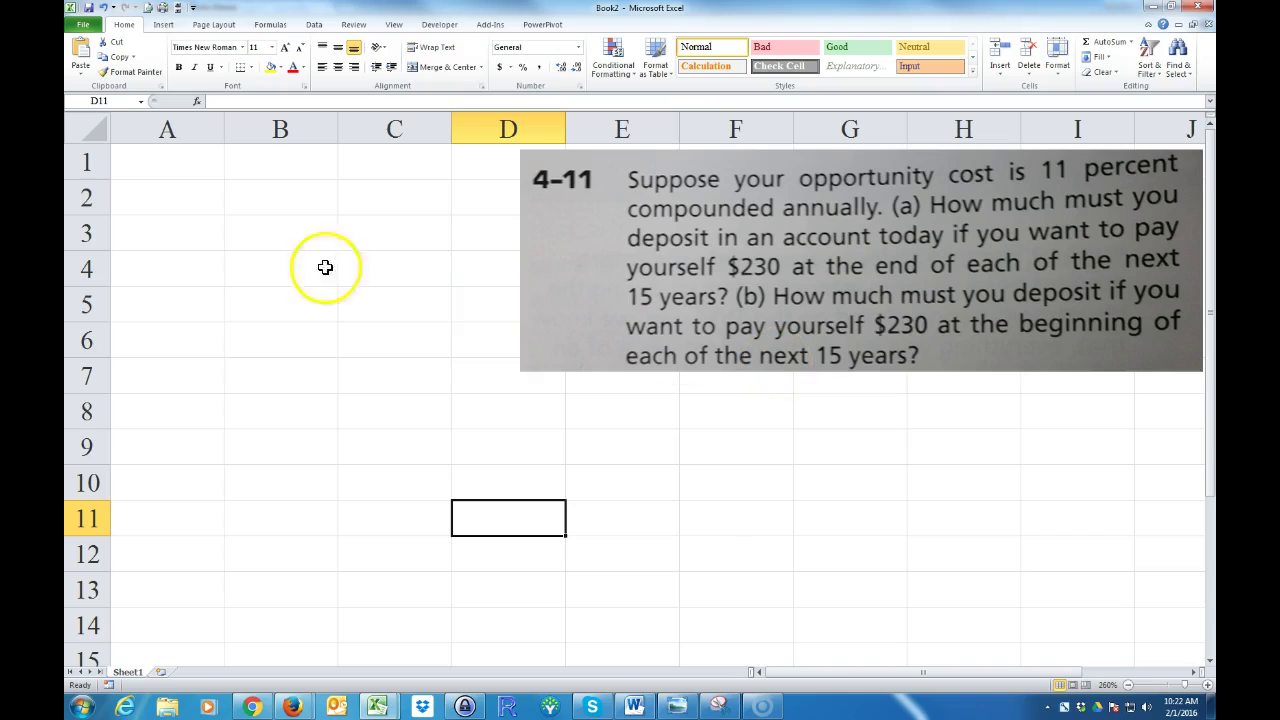
- Enter the heading "Given:" in A1 and the labels N, r, PV, PMT and FV down cells A2 to A6
click(184, 163)
text(Given)
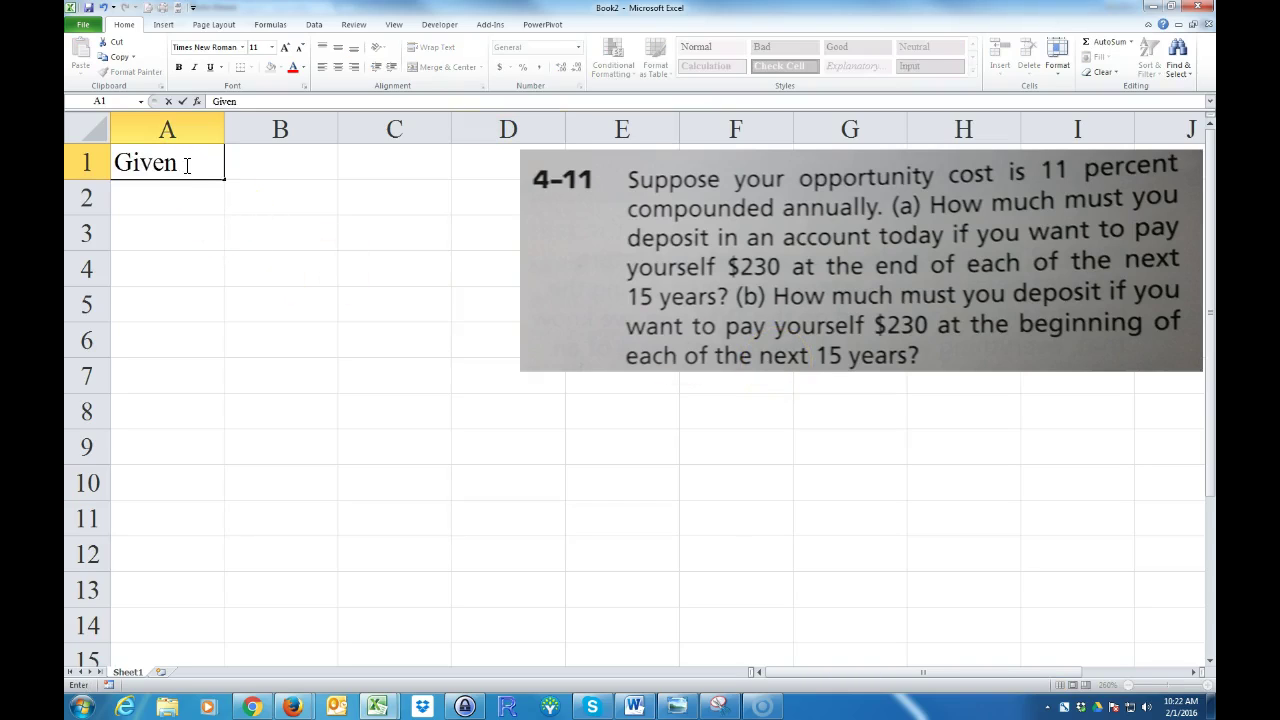
key(Return)
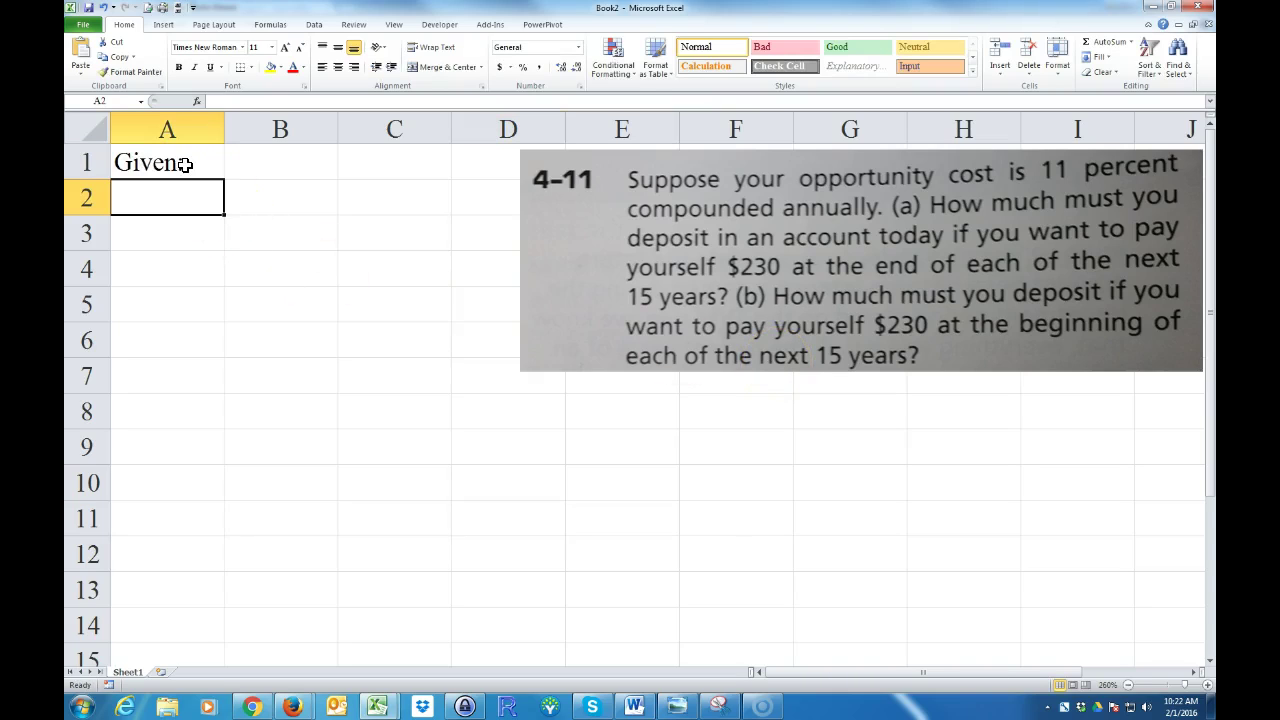
text(N)
key(Return)
text(r)
key(Return)
text(PV)
key(Return)
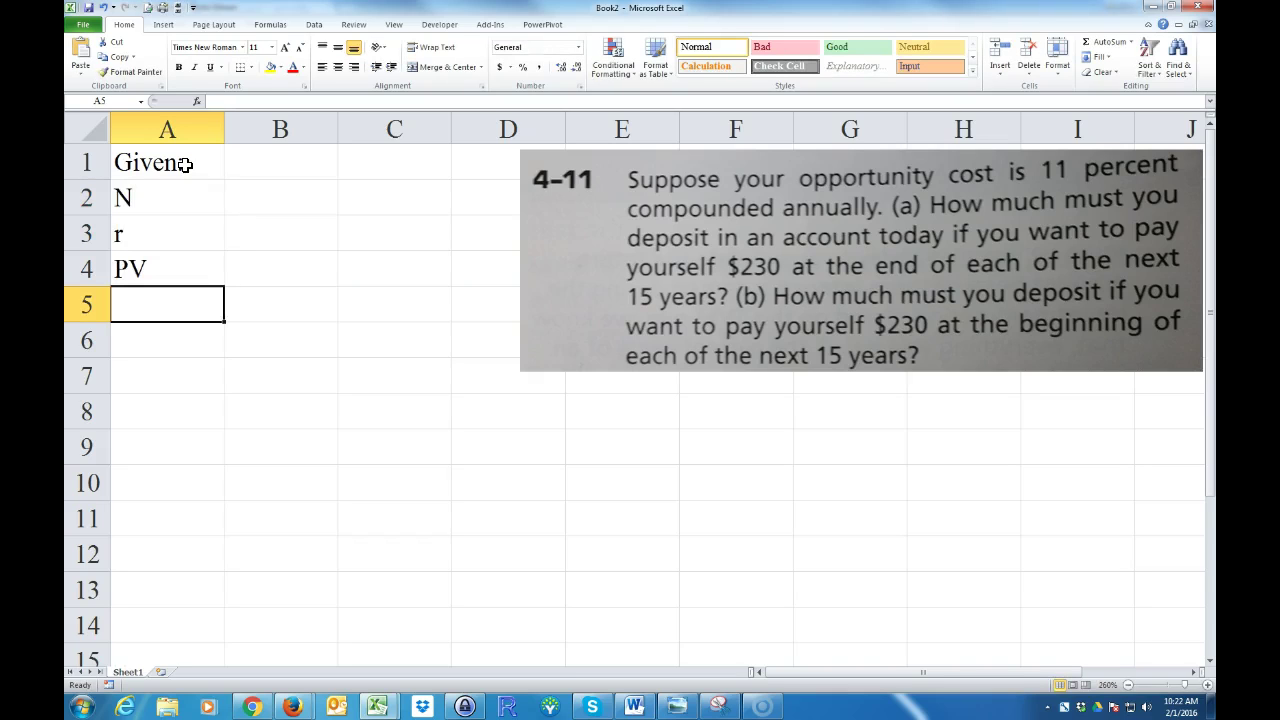
text(PMT)
key(Return)
text(FV)
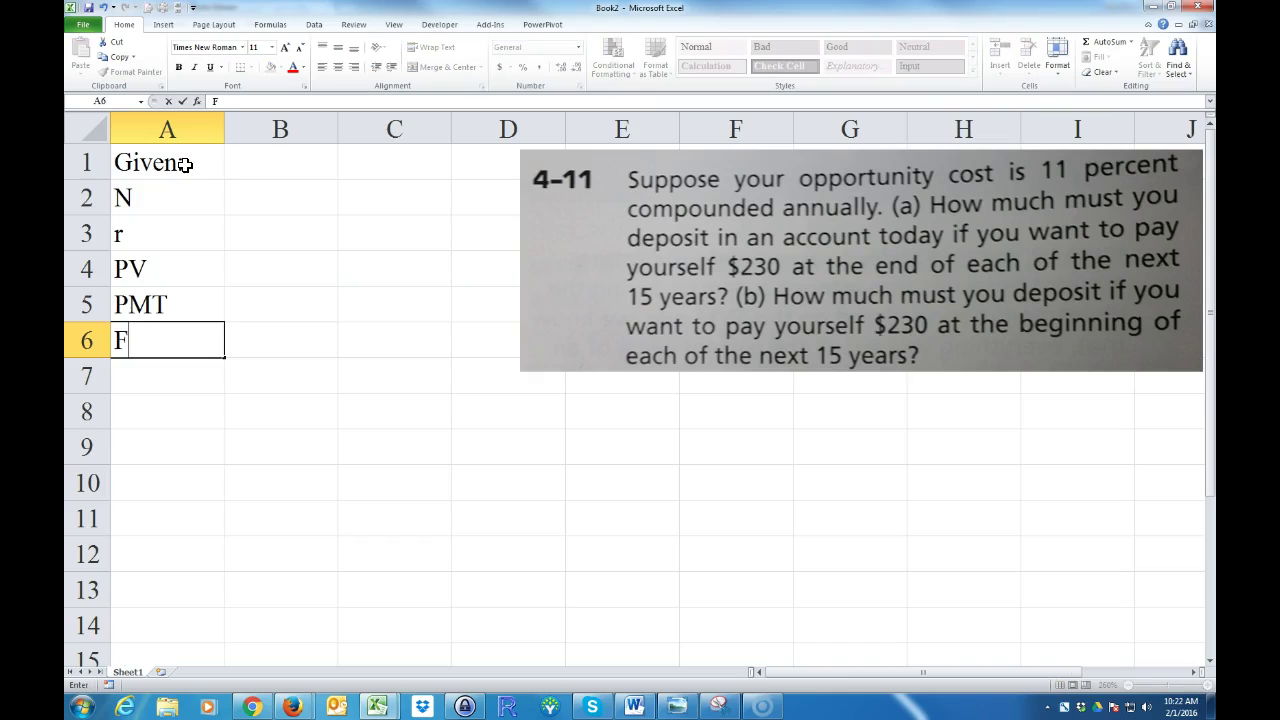
- Make the "Given:" heading in A1 bold and underlined
click(187, 163)
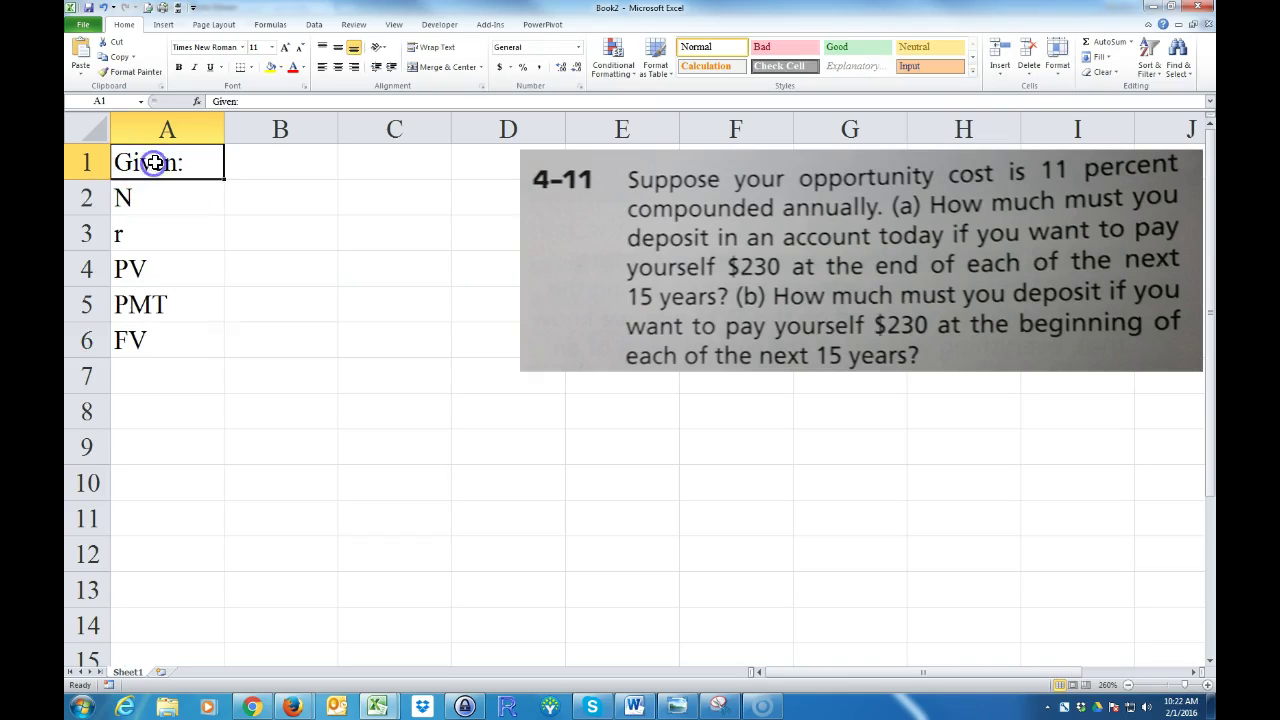
click(179, 67)
click(210, 67)
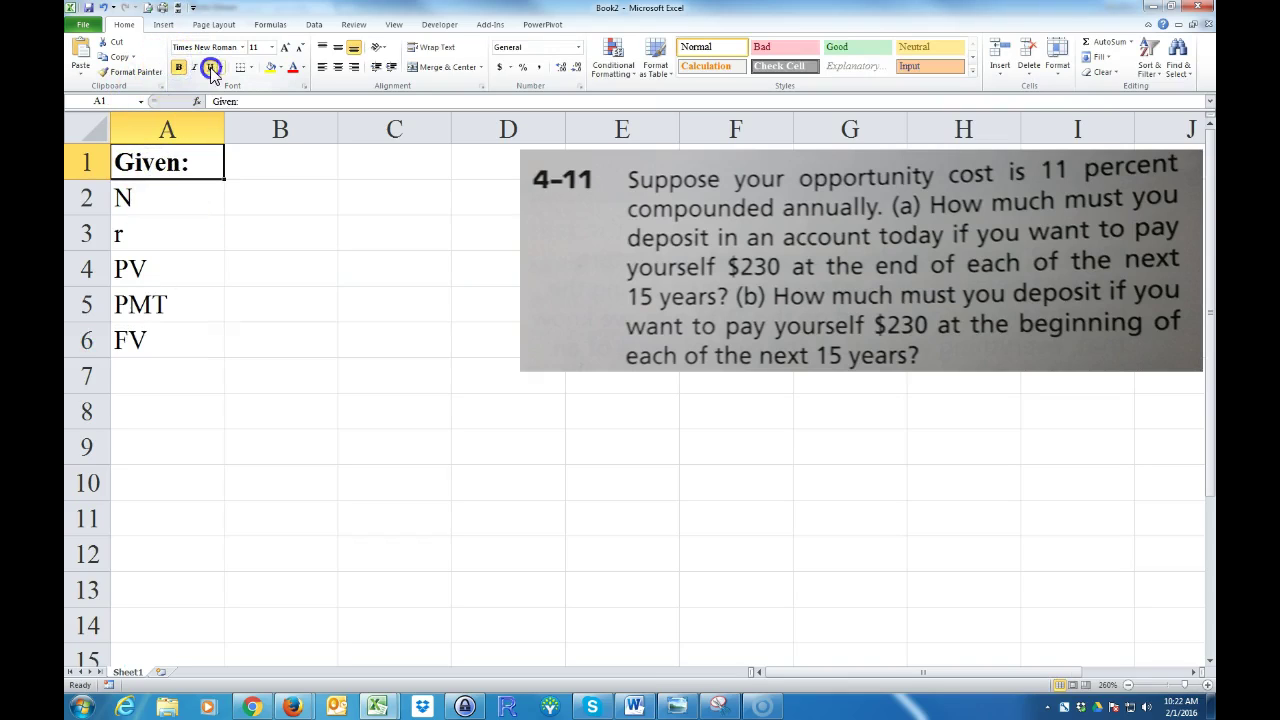
- Enter 15 for N in B2 with the unit "years" in C2
click(251, 193)
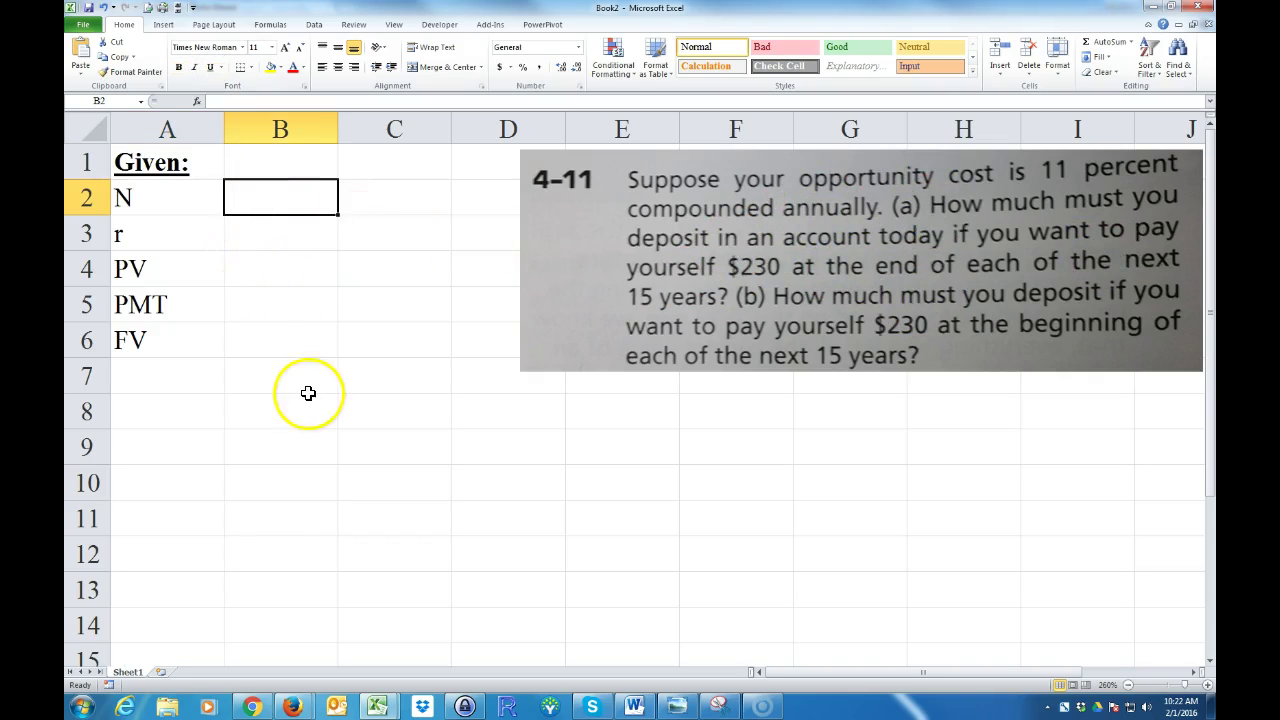
text(15)
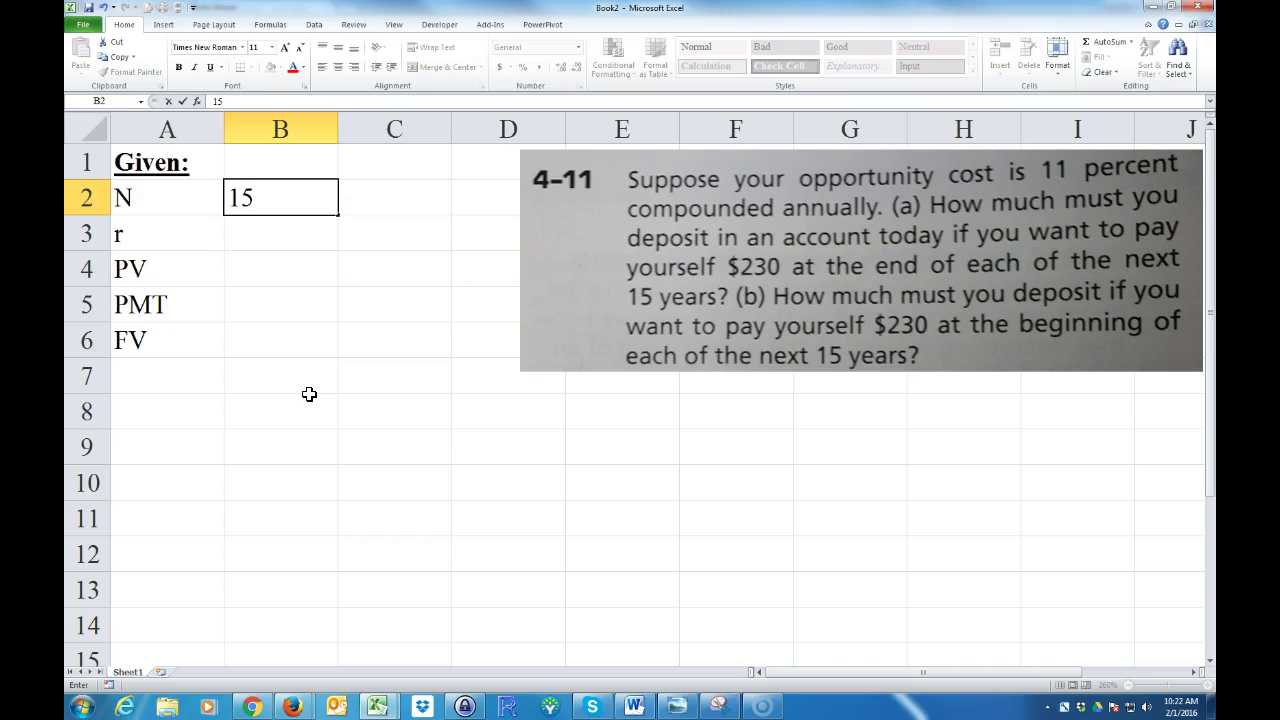
key(Tab)
text(years)
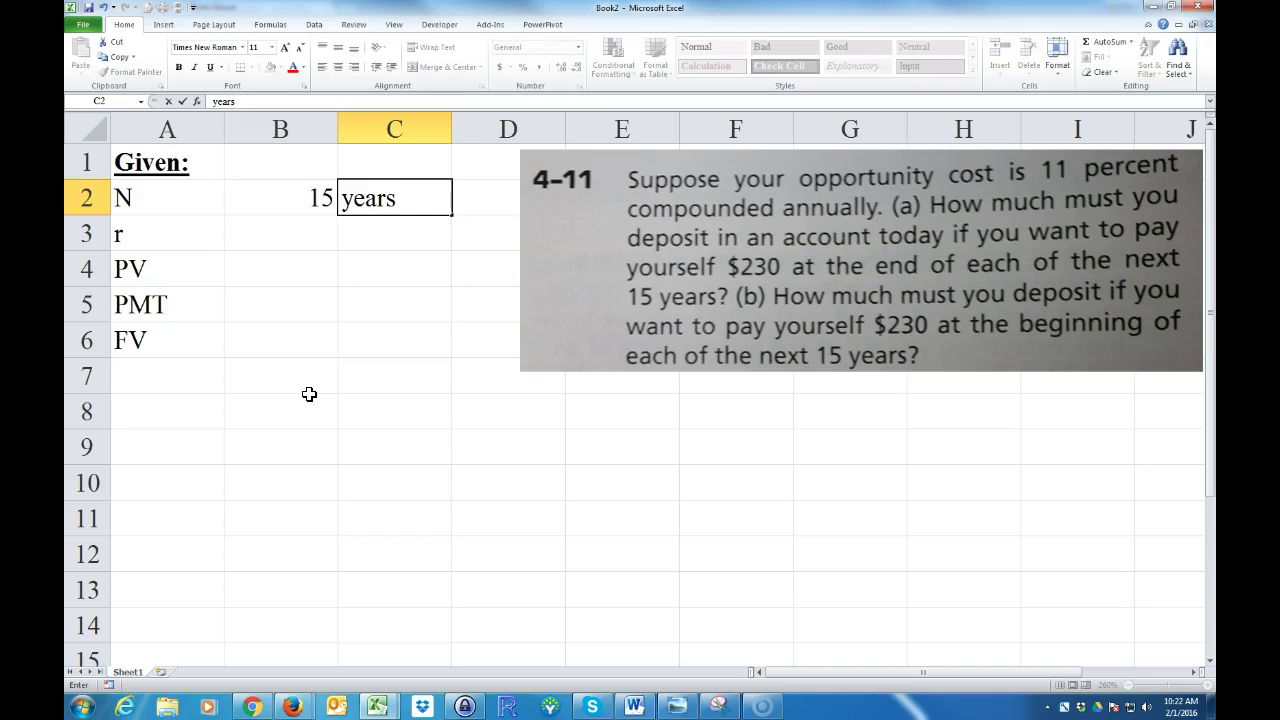
key(Return)
- Enter 11% for r in B3 with "per year" in C3, and put "?" for PV in B4
key(Left)
text(11)
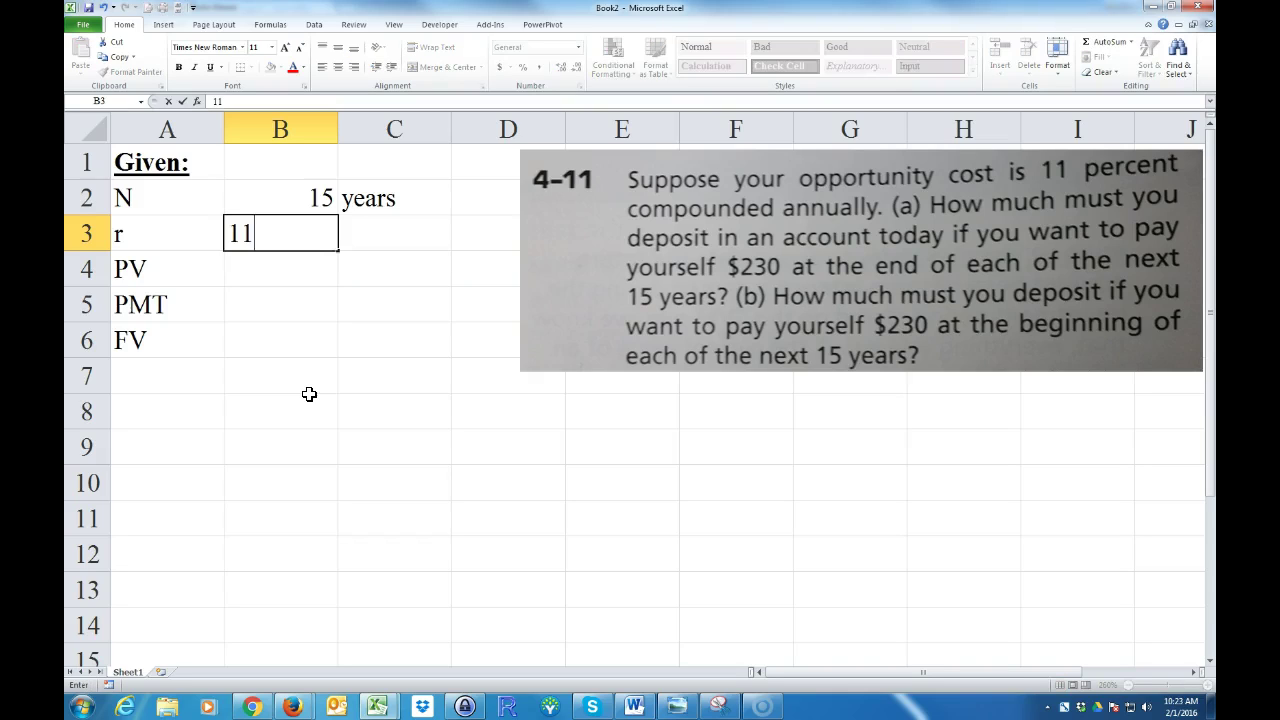
text(%)
key(Return)
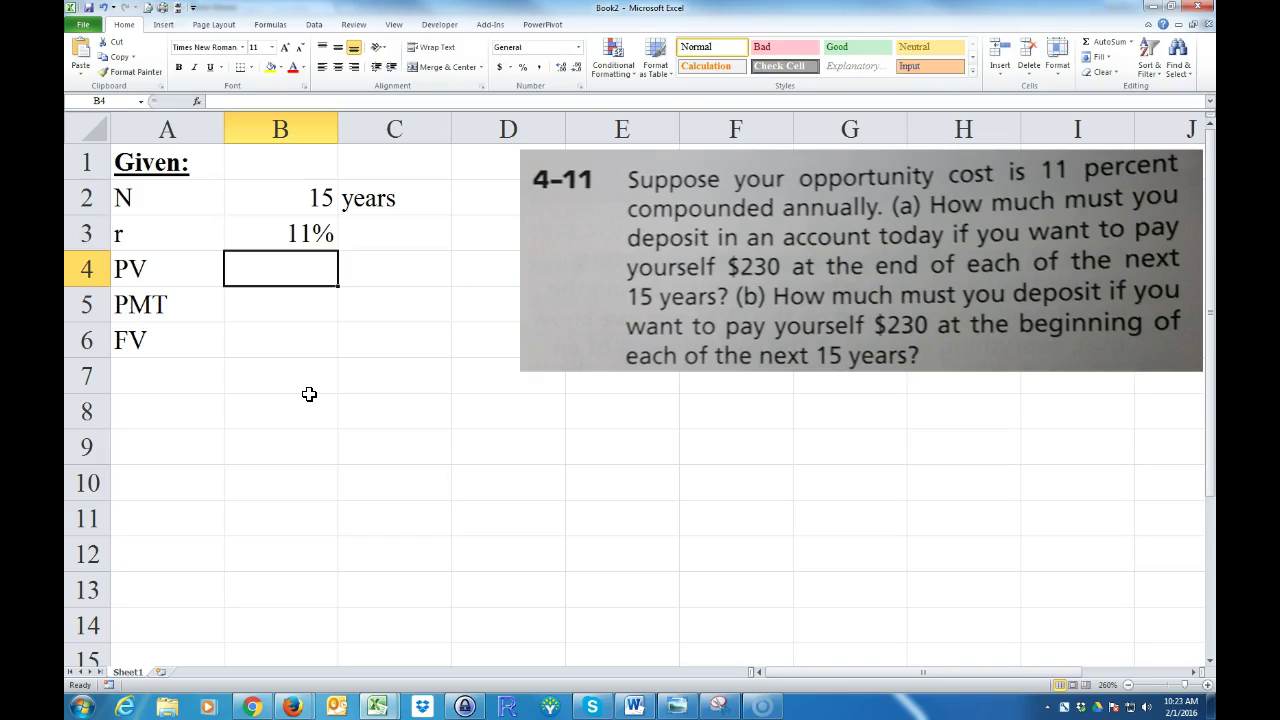
key(Up)
key(Right)
text(per year)
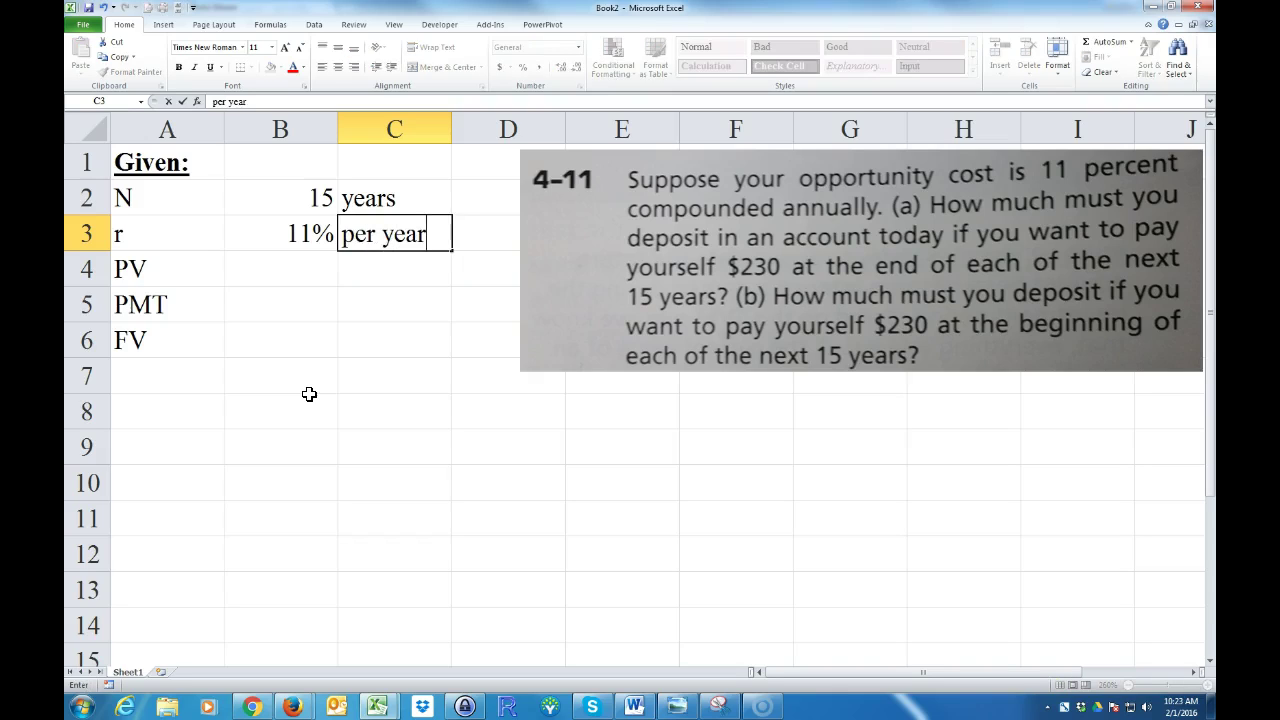
key(Return)
key(Left)
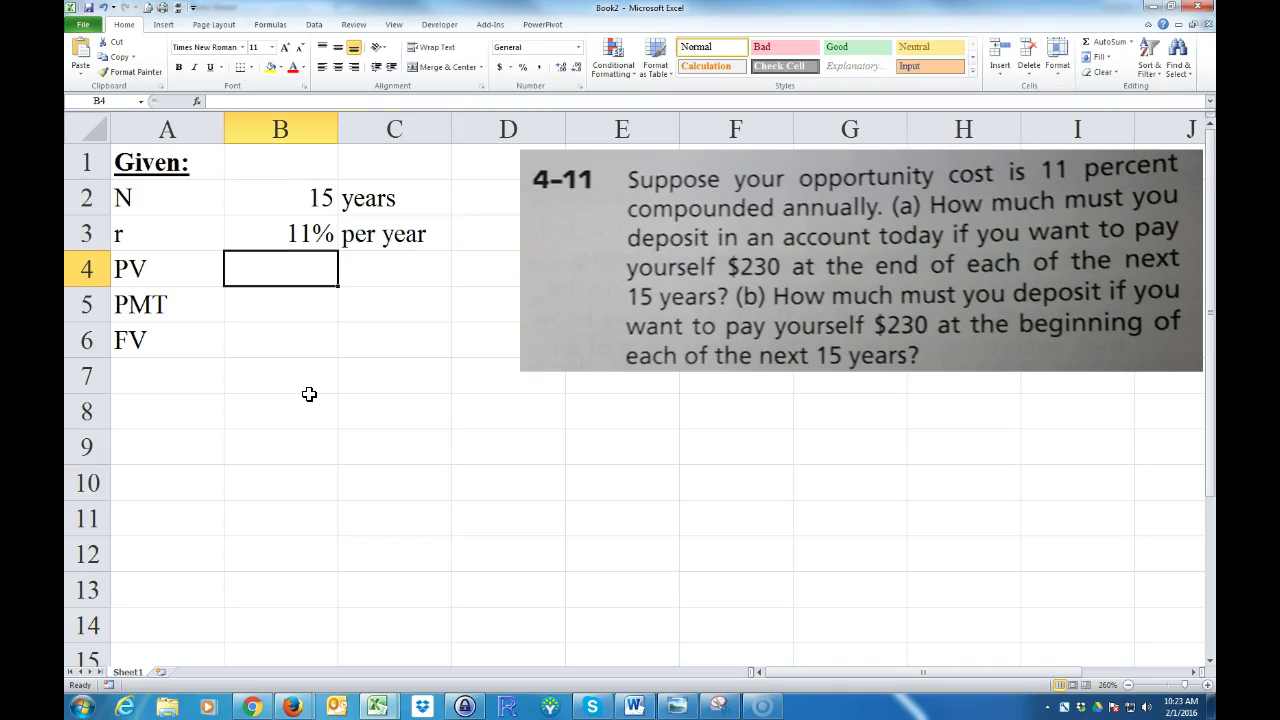
text(?)
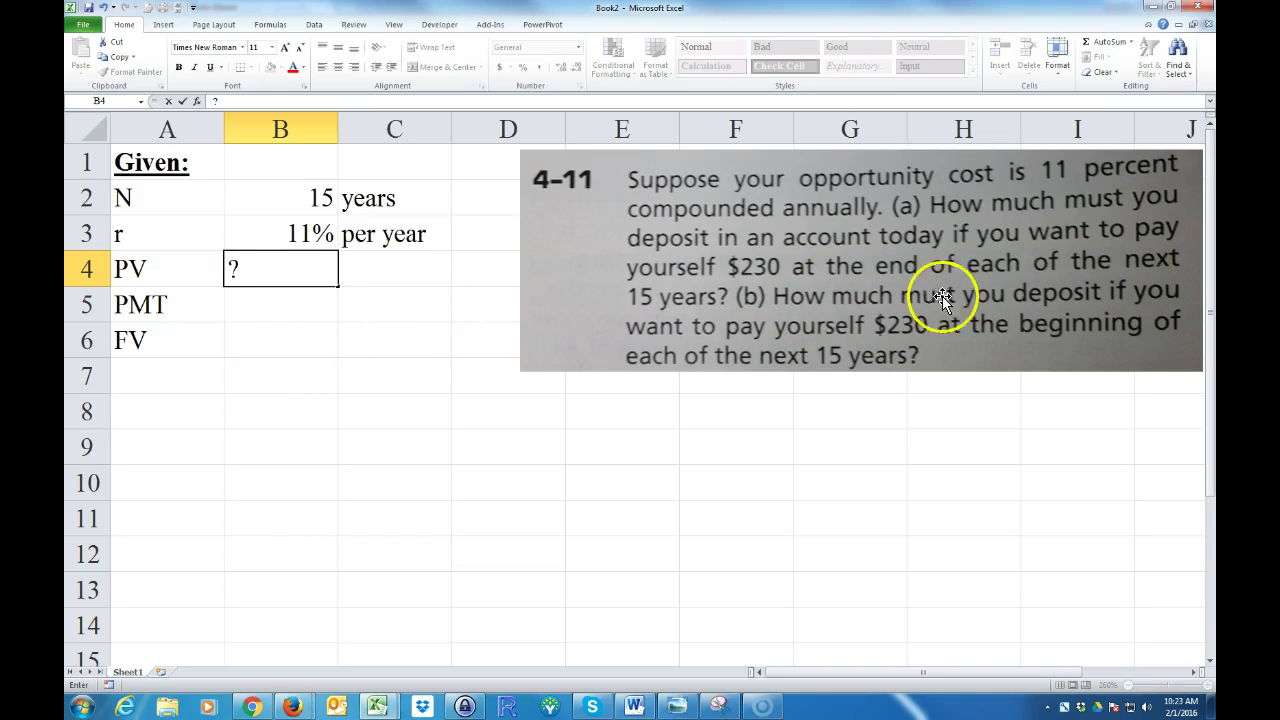
- Enter $230 for PMT in B5 with "per year" in C5, and 0 for FV in B6
click(240, 314)
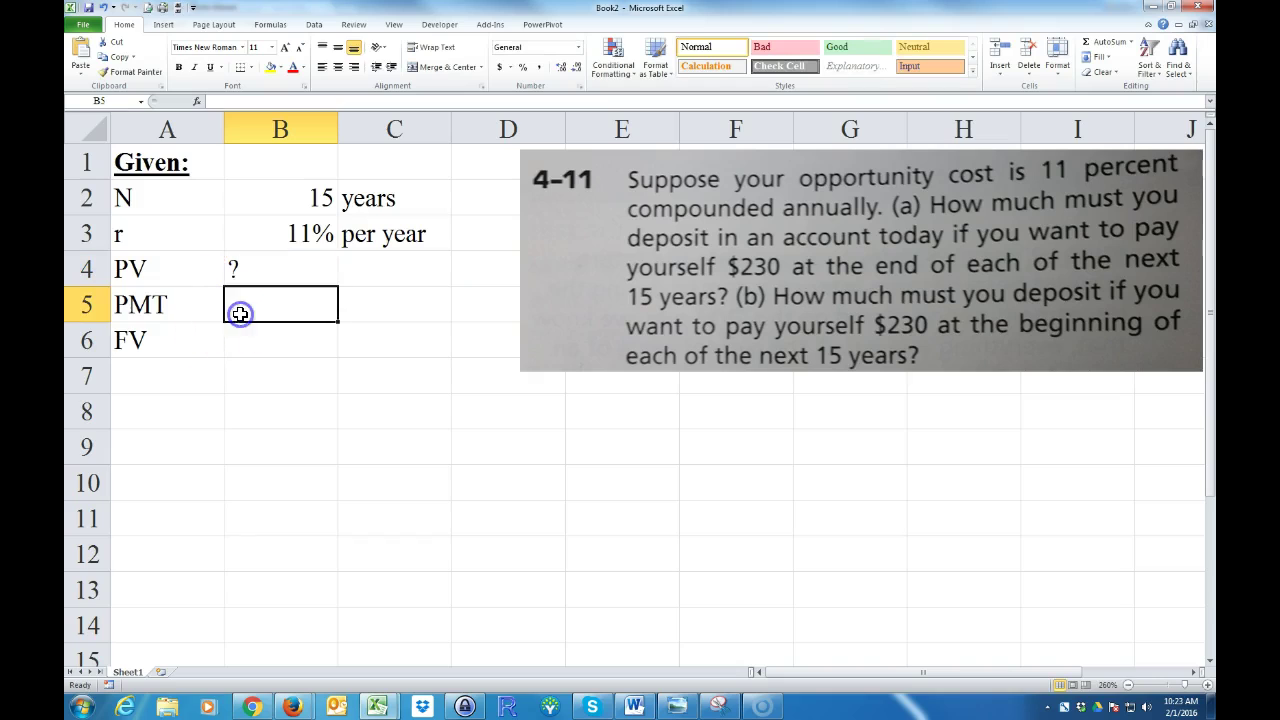
text($)
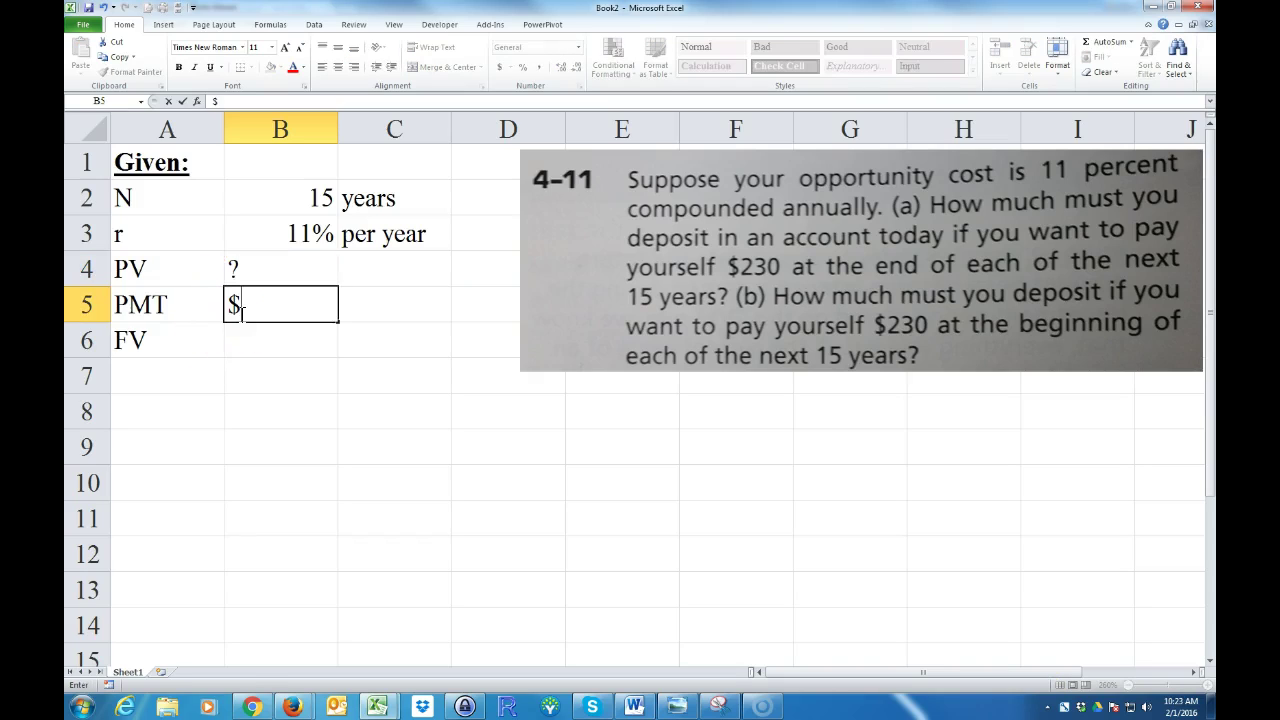
text(230)
key(Return)
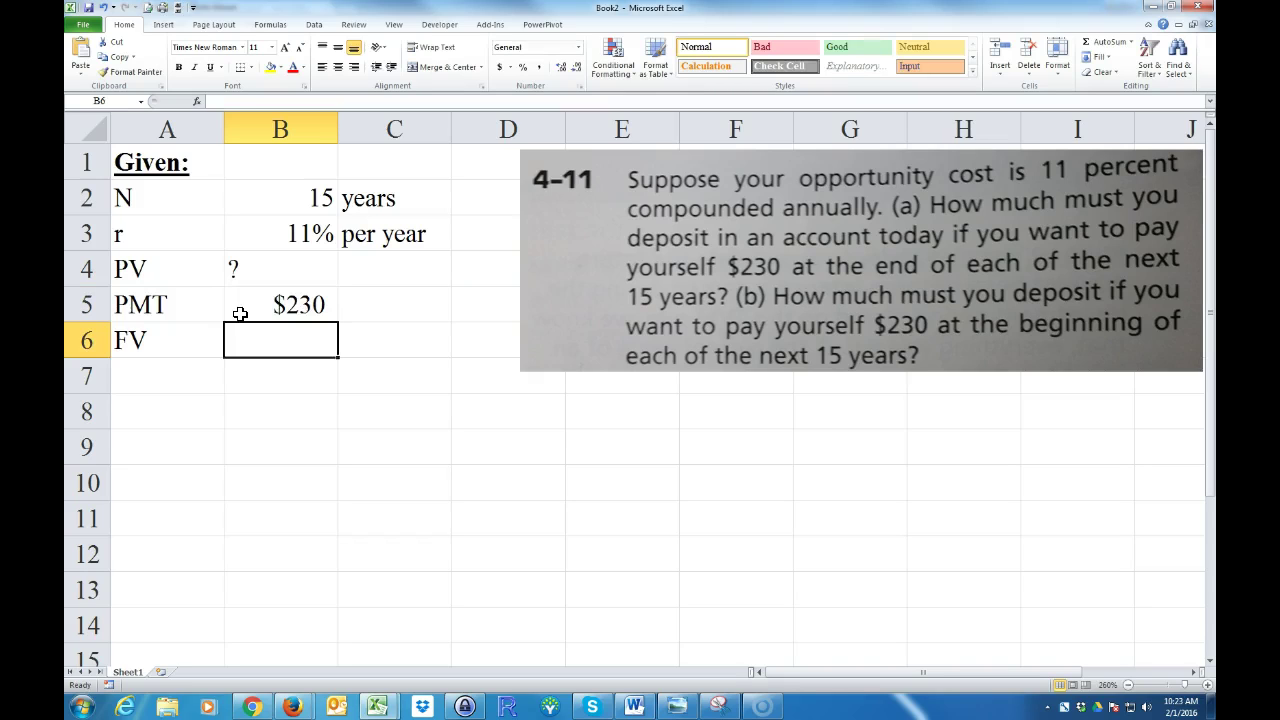
key(Up)
key(Right)
text(per year)
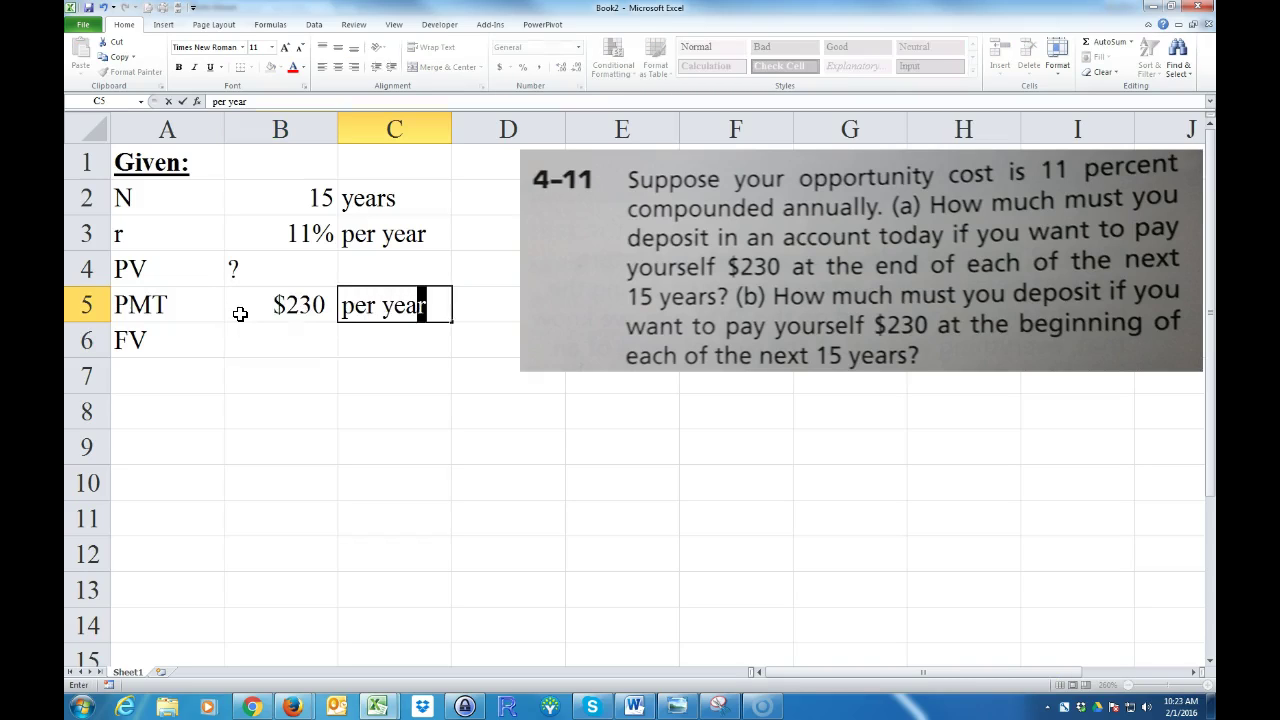
key(Return)
key(Left)
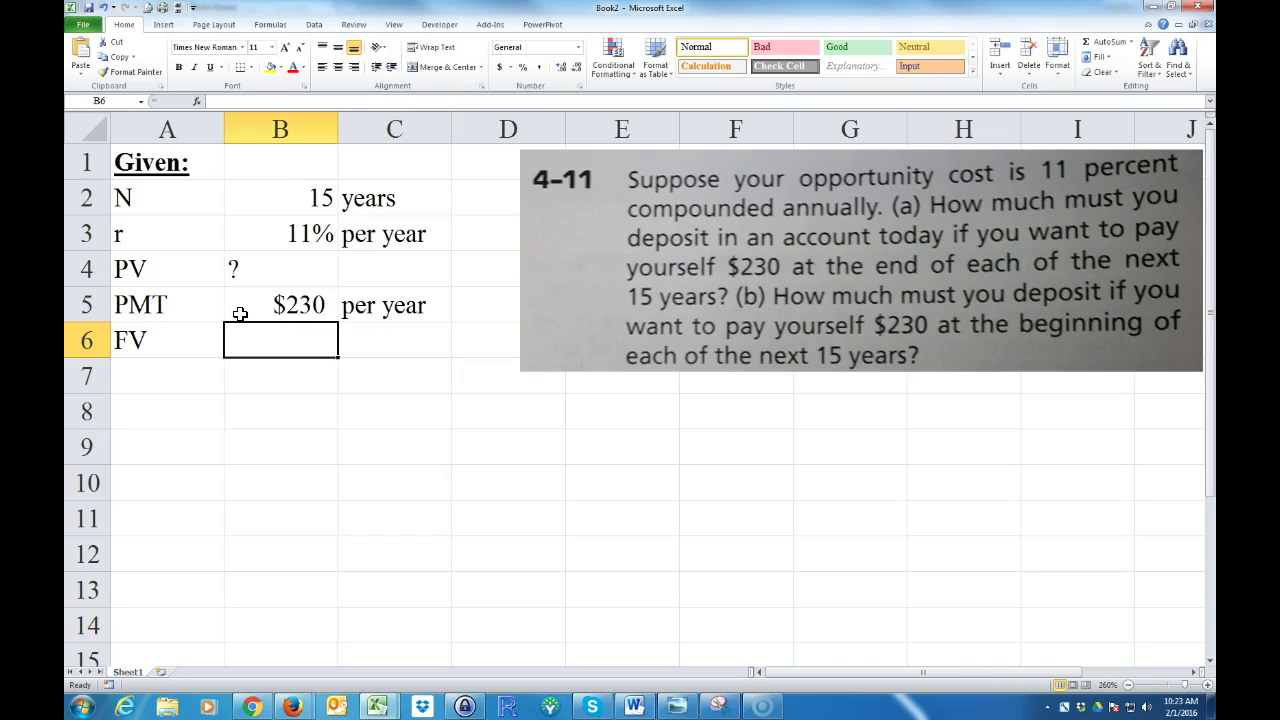
text(0)
key(Return)
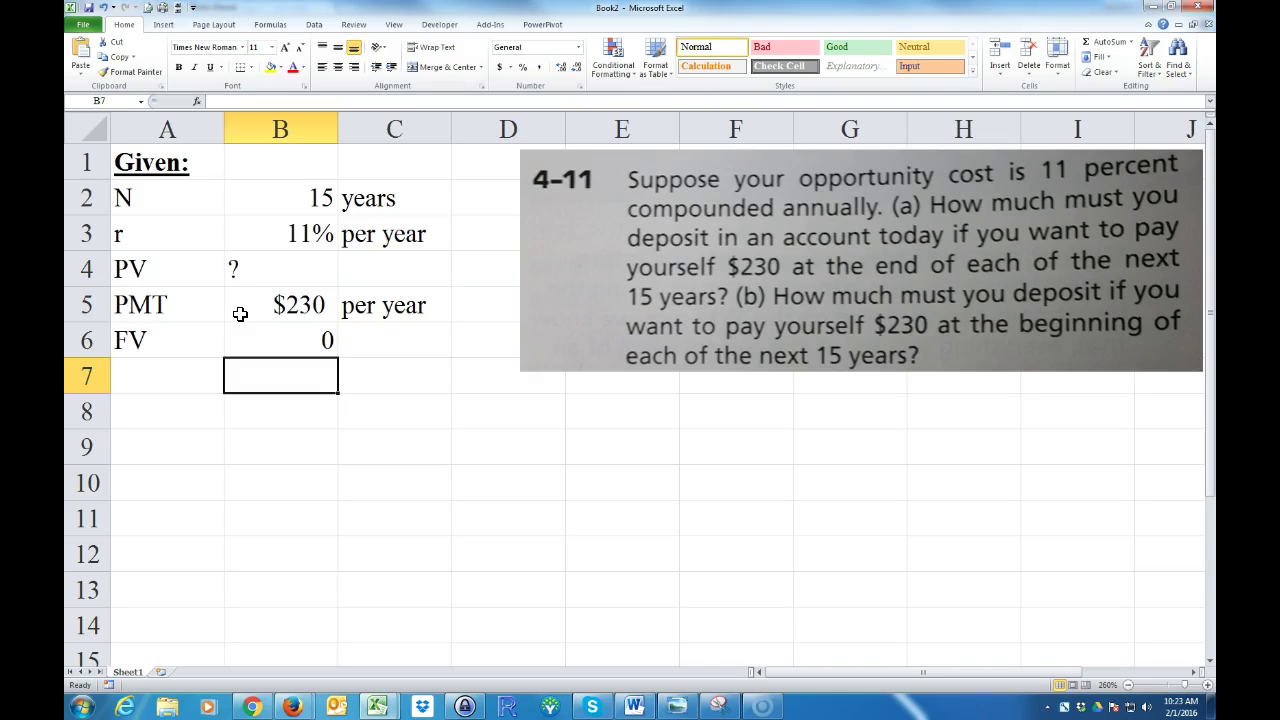
- Add the heading "Find:" in A7 and copy the formatting of the "Given:" heading onto it
key(Left)
text(Find:)
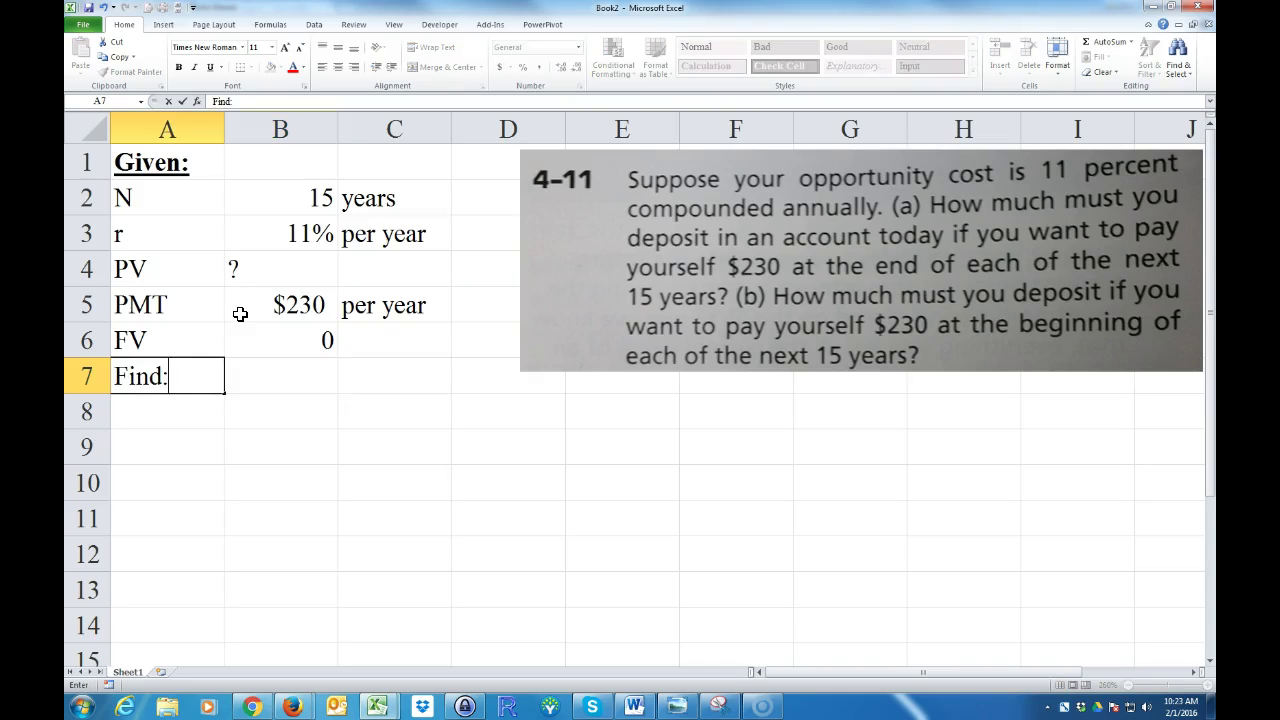
key(Return)
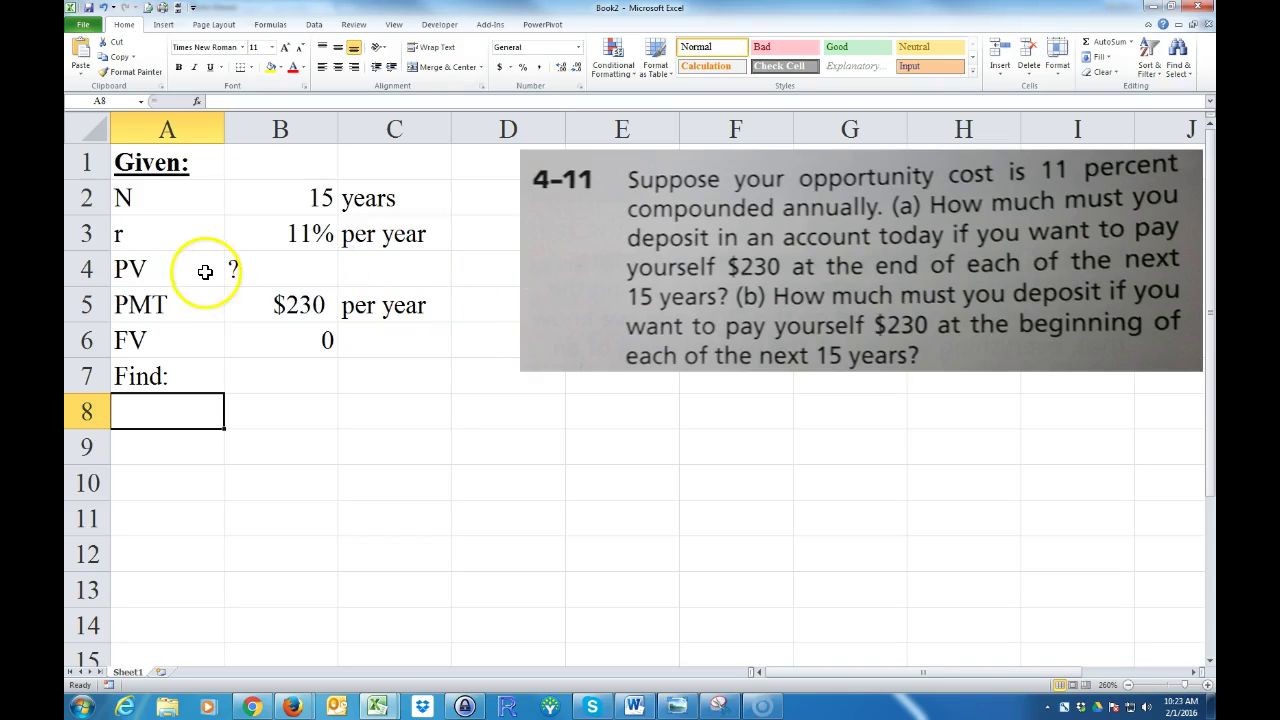
click(157, 166)
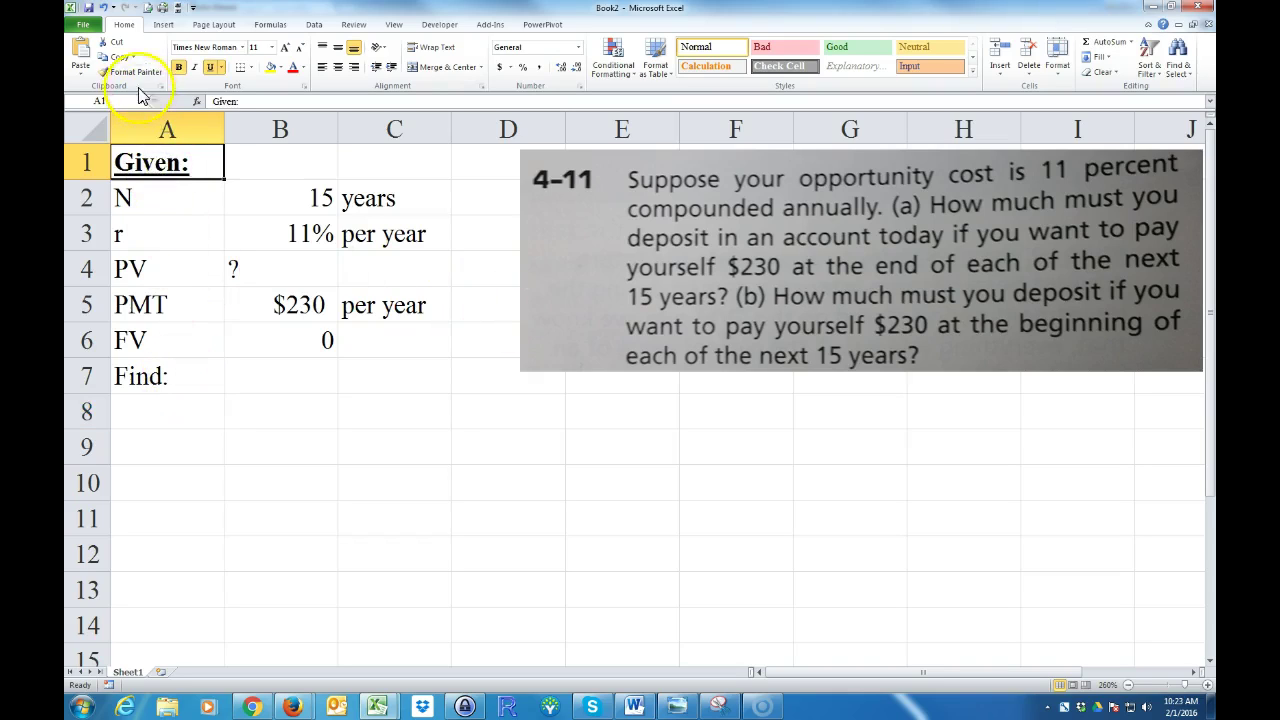
drag(177, 200, 178, 220)
click(185, 158)
click(128, 72)
click(140, 375)
- Enter the label "a) PV" followed directly by "ordinary annuity" in A8
click(157, 412)
text(P)
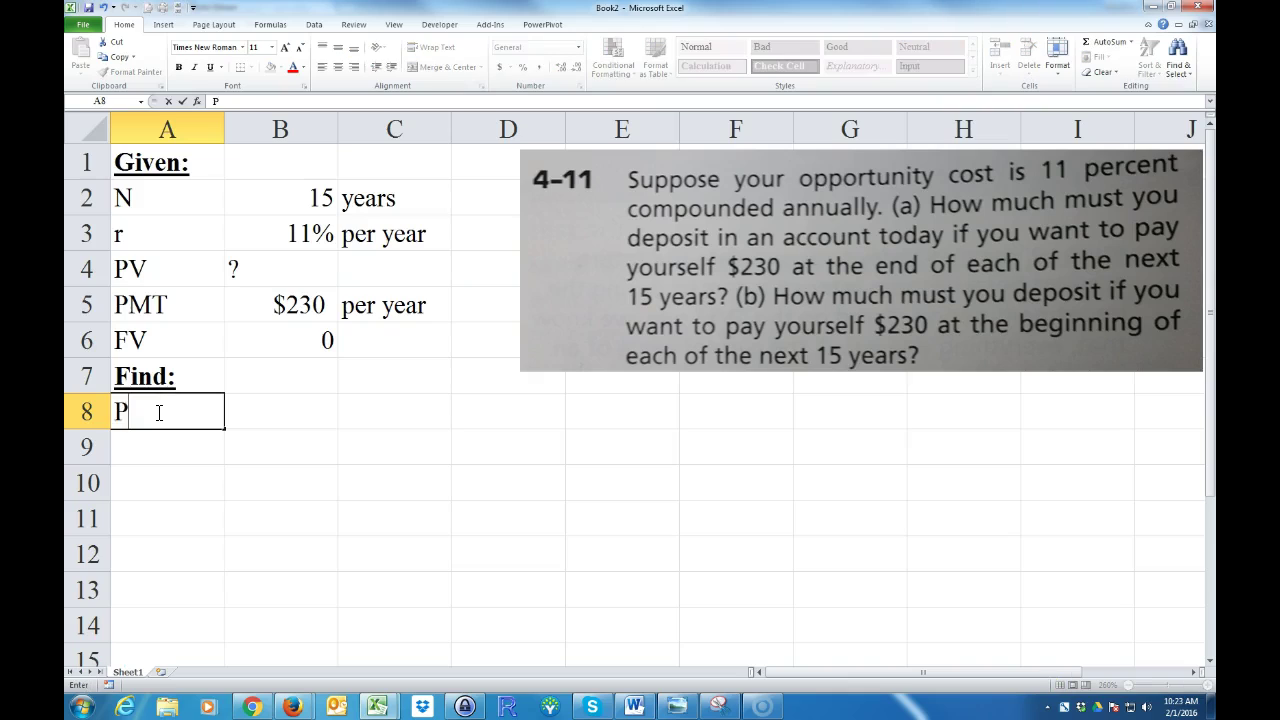
key(BackSpace)
text(a) PV)
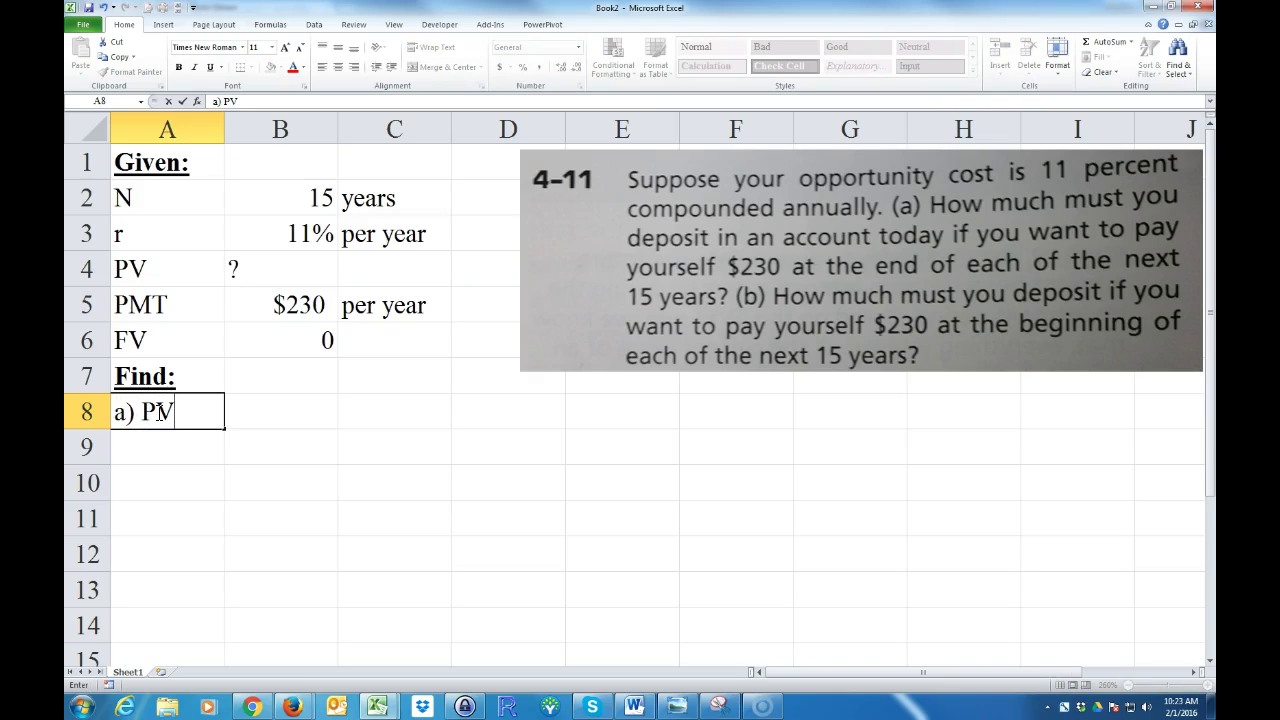
text(ordinary annuity)
key(Return)
- Format the words "ordinary annuity" in the A8 label as subscript
double_click(203, 410)
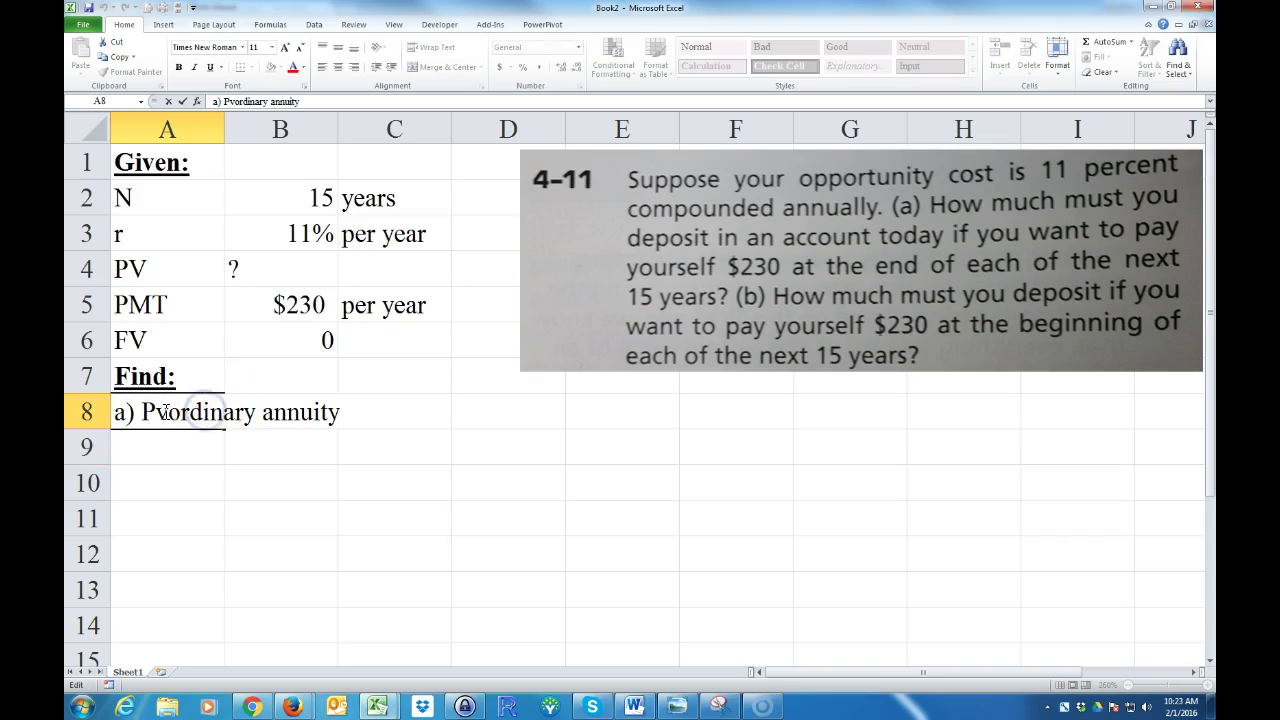
drag(168, 411, 346, 420)
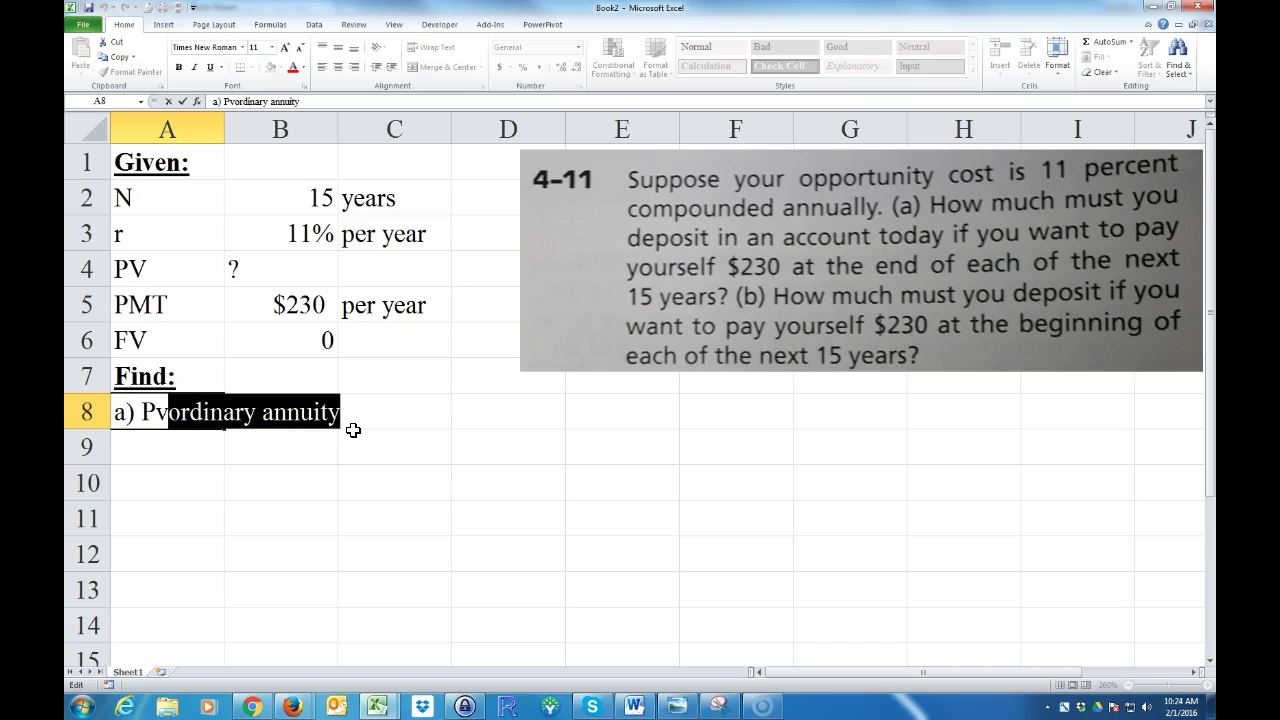
key(ctrl+1)
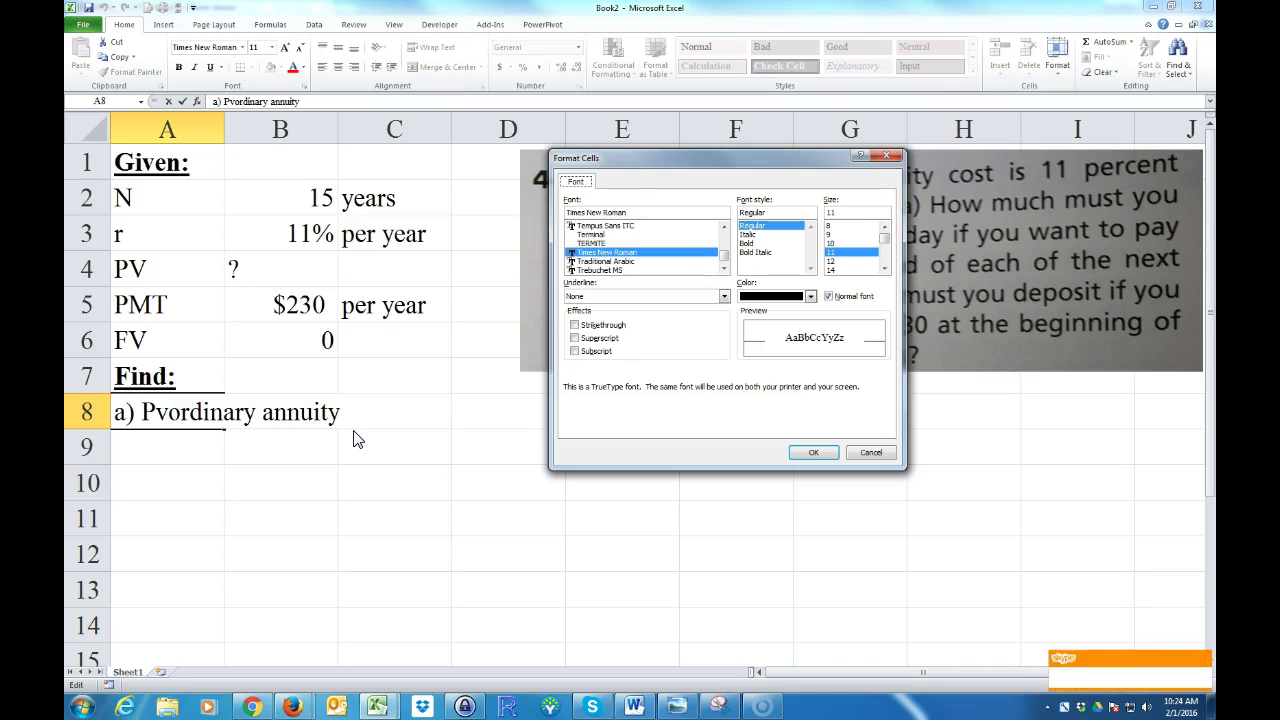
key(alt+b)
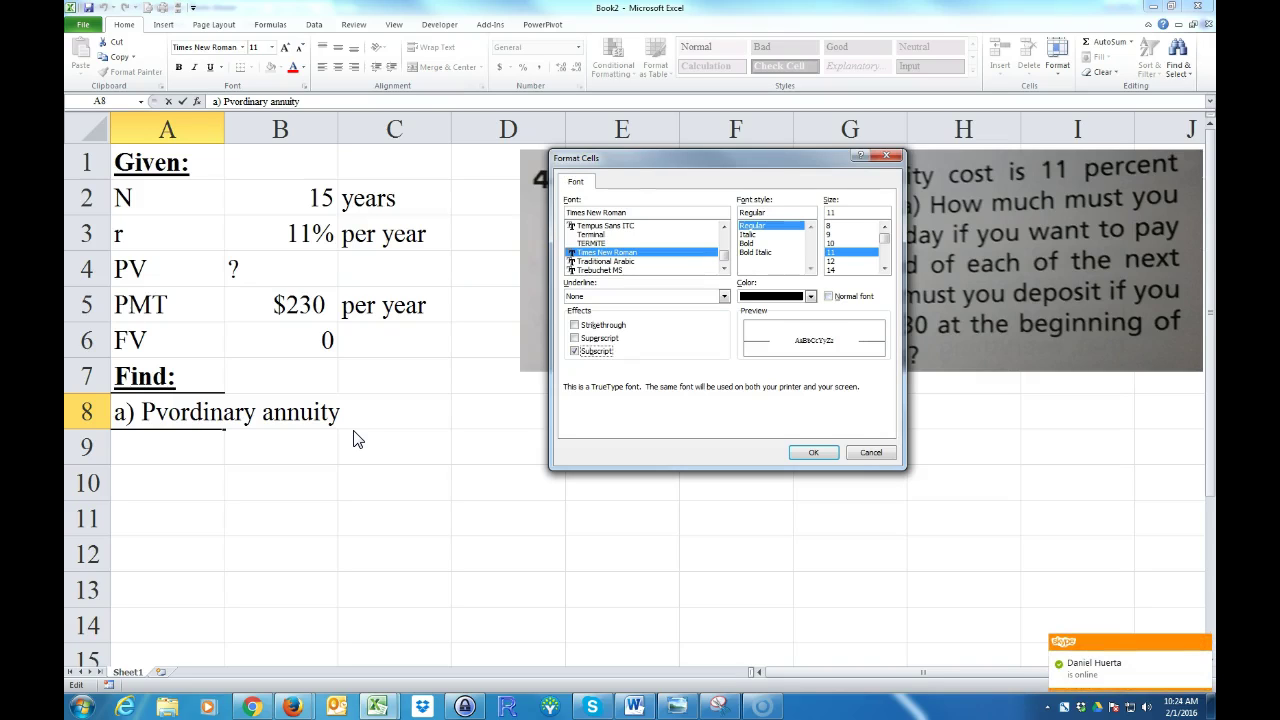
key(Return)
- Correct the lowercase v in the A8 label to a capital V so it reads PV
click(155, 414)
click(159, 498)
key(BackSpace)
text(V)
click(324, 558)
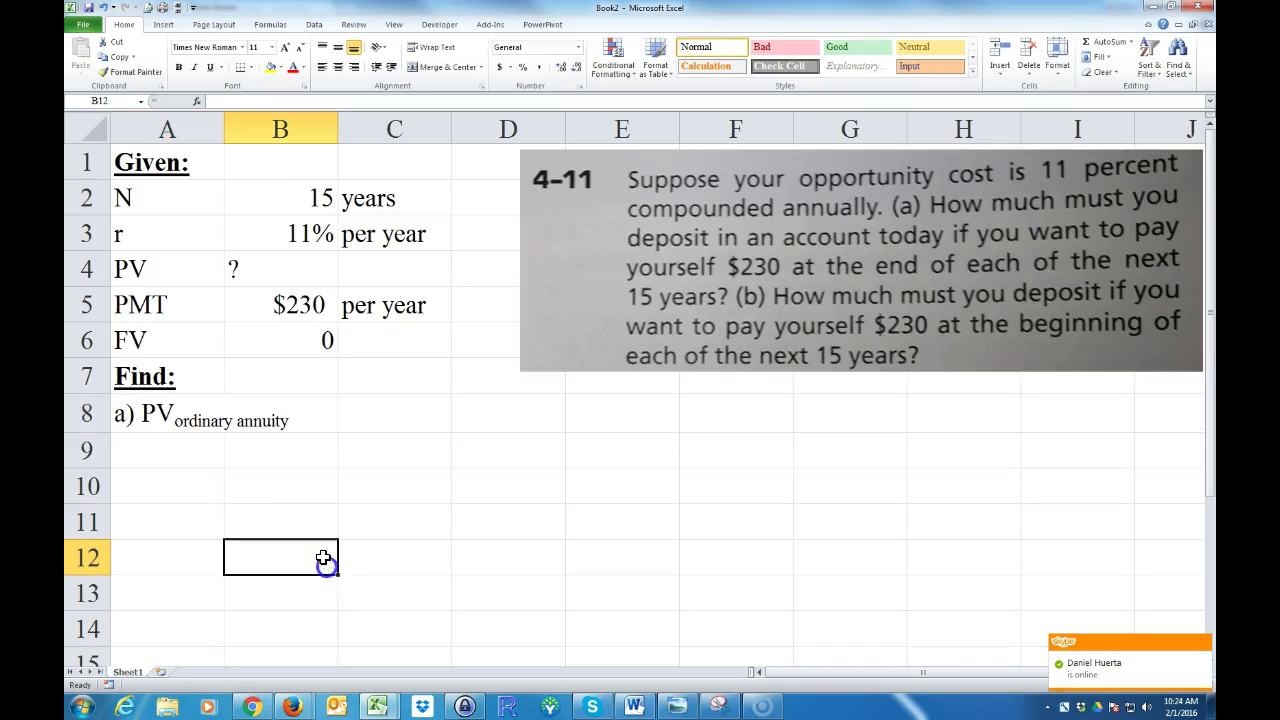
- Fit column A to the width of its contents and enter "?" in B8
double_click(224, 128)
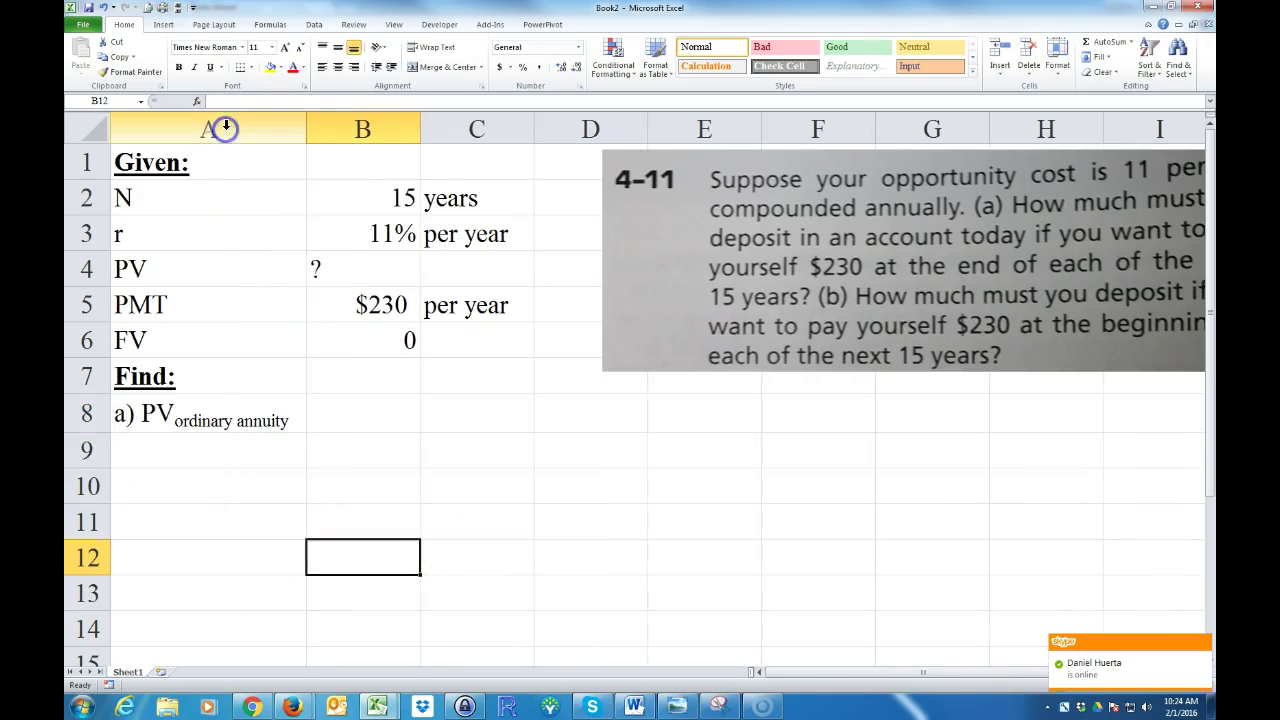
click(343, 407)
text(?)
key(Return)
- Reposition the problem 4-11 picture so it sits clear of the data in columns A to C
drag(660, 268, 565, 264)
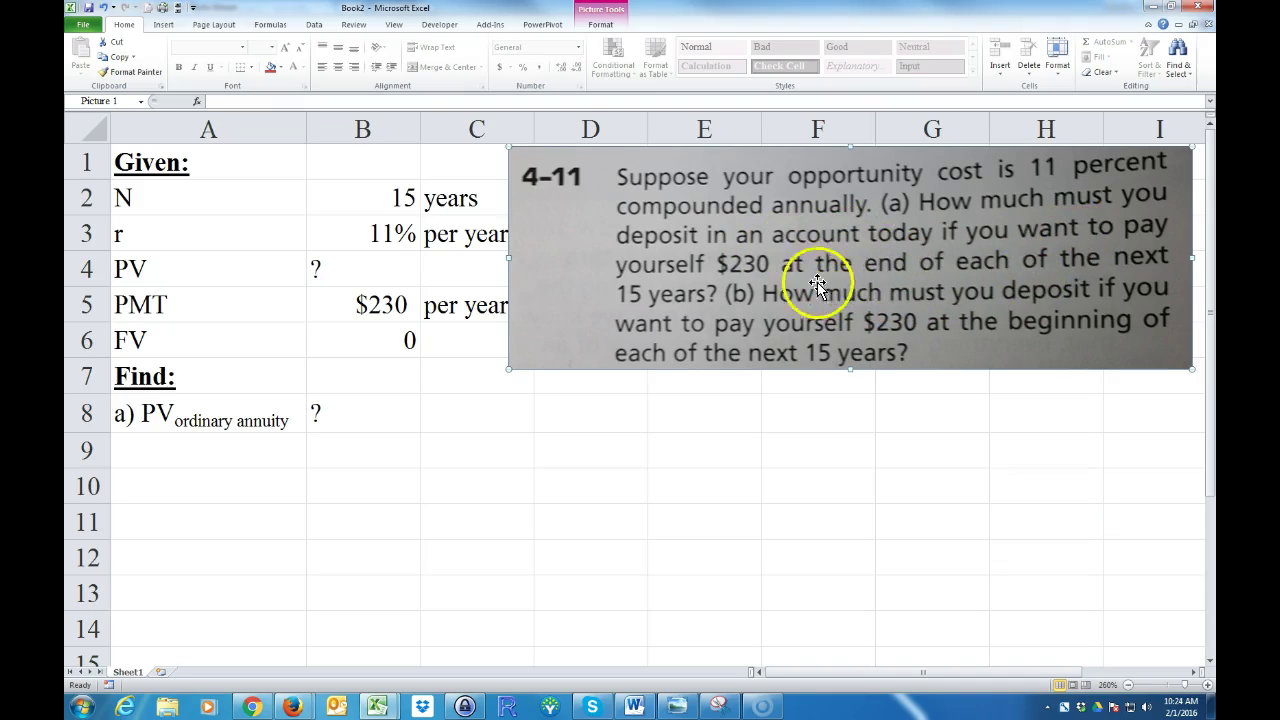
drag(591, 246, 708, 264)
- Copy the A8 label down to A9 and change the copy's prefix from a) to b)
click(200, 420)
drag(307, 434, 309, 466)
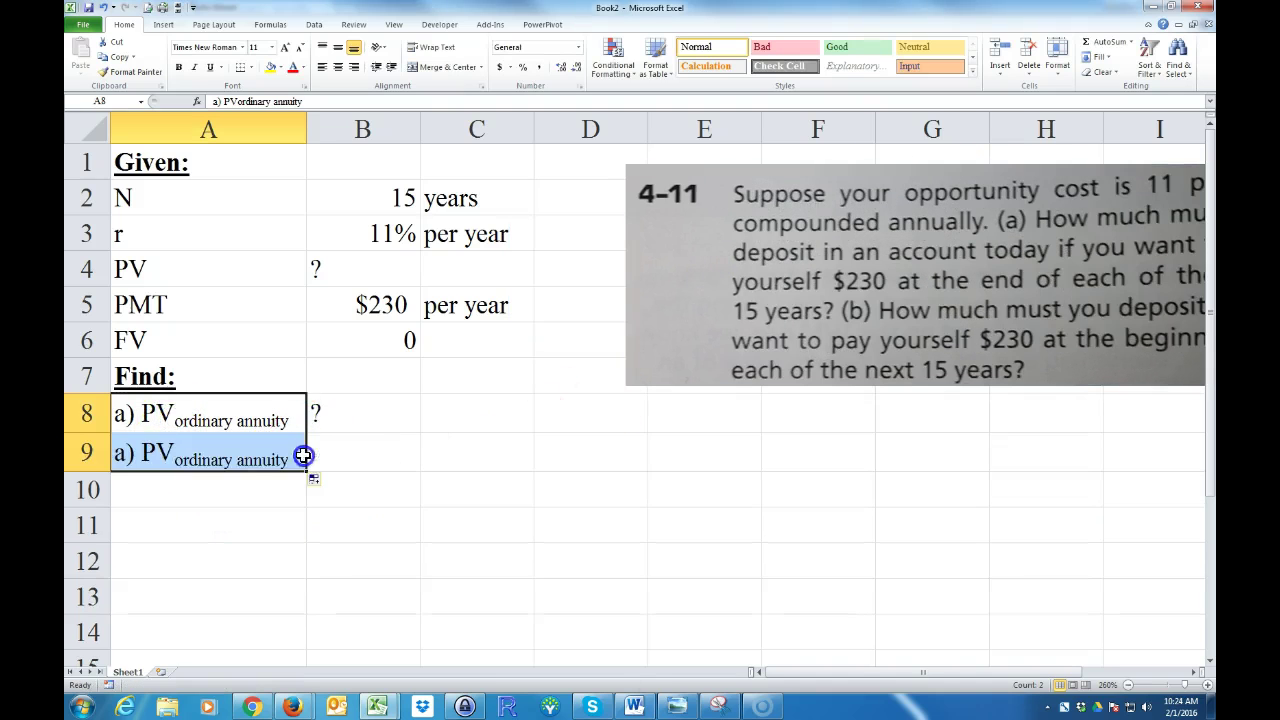
click(197, 458)
double_click(120, 455)
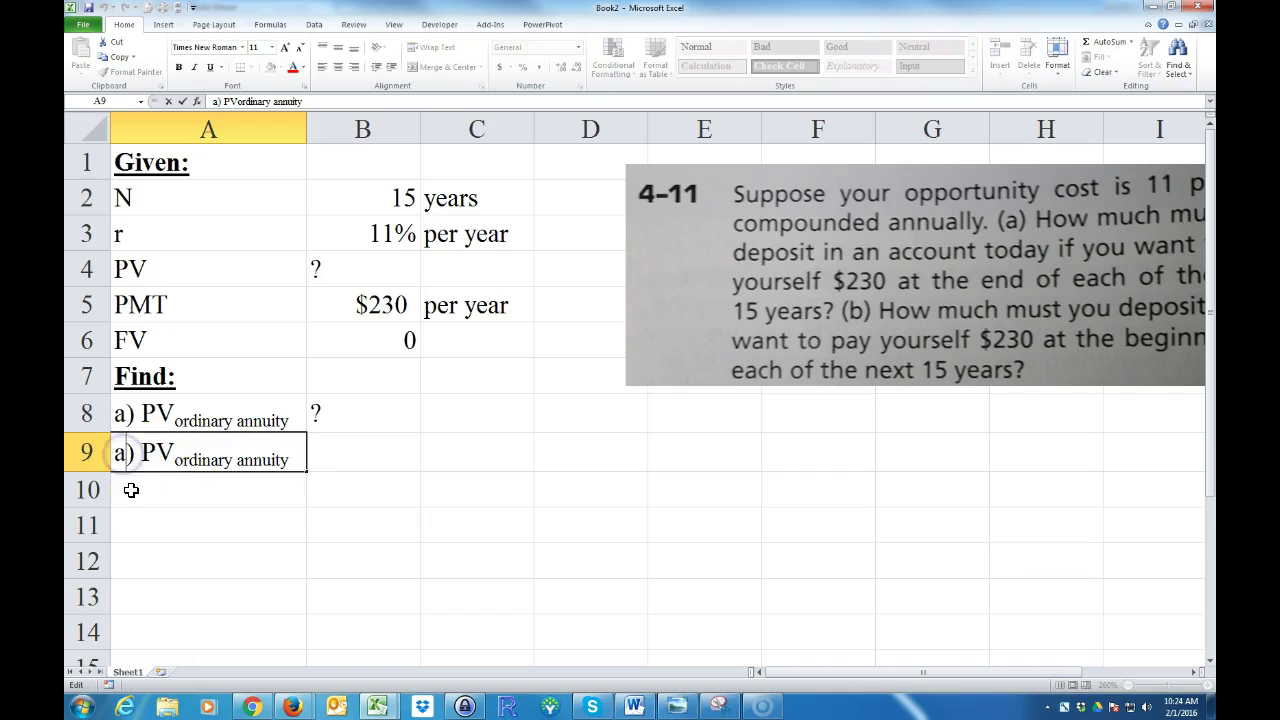
text(B)
key(Delete)
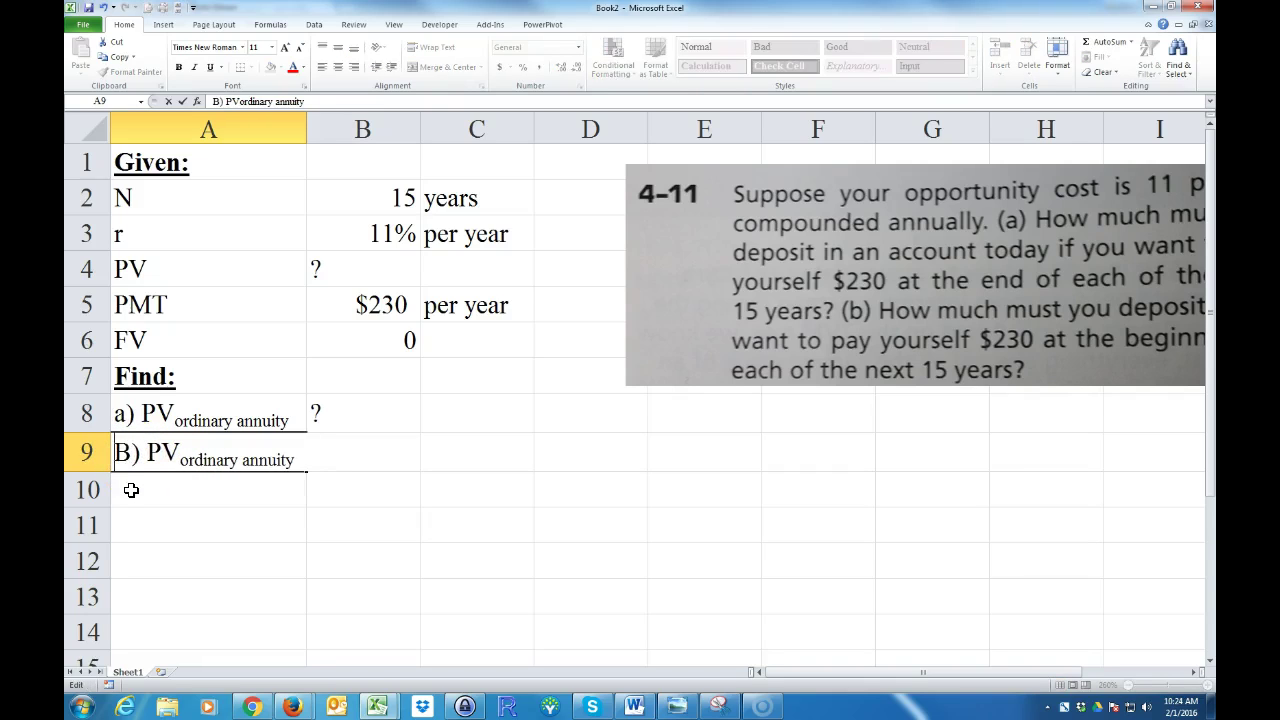
text(b)
key(Delete)
- Remove the word "ordinary" from the subscript of the A9 label
key(Right)
key(Right)
key(Right)
key(Right)
key(Right)
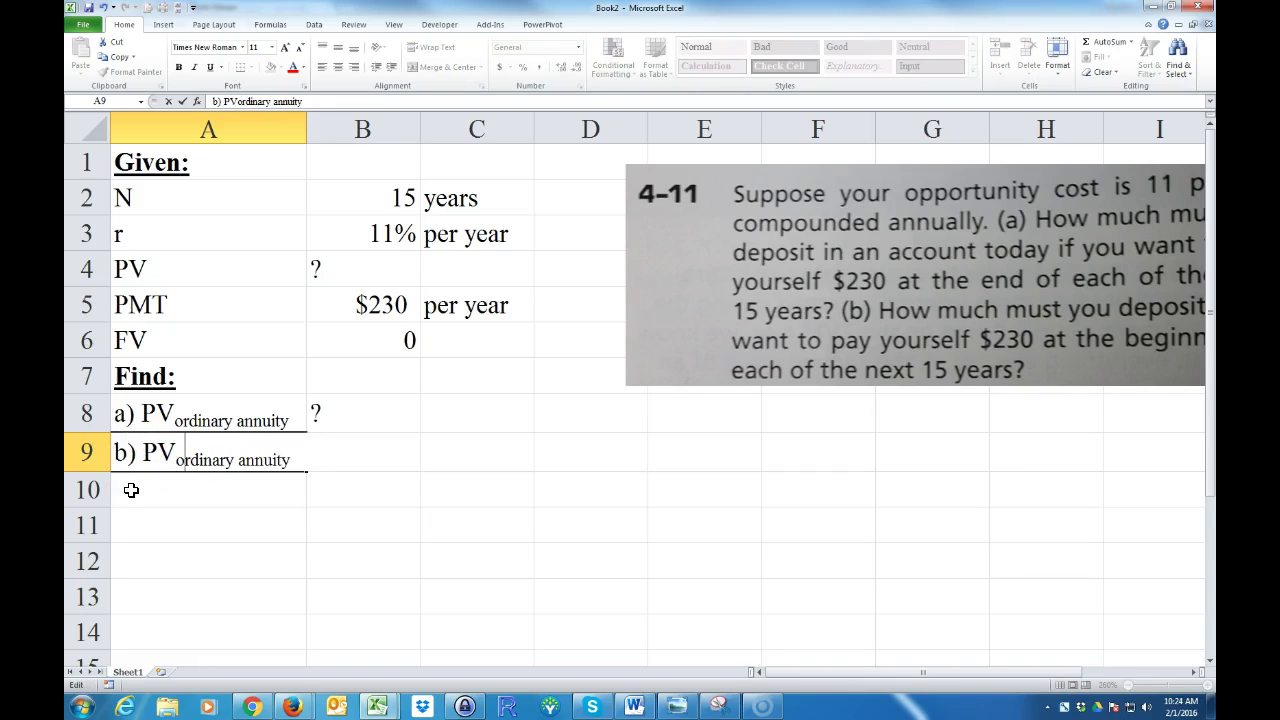
key(Delete)
key(Delete)
key(Delete)
key(Delete)
key(Delete)
key(Delete)
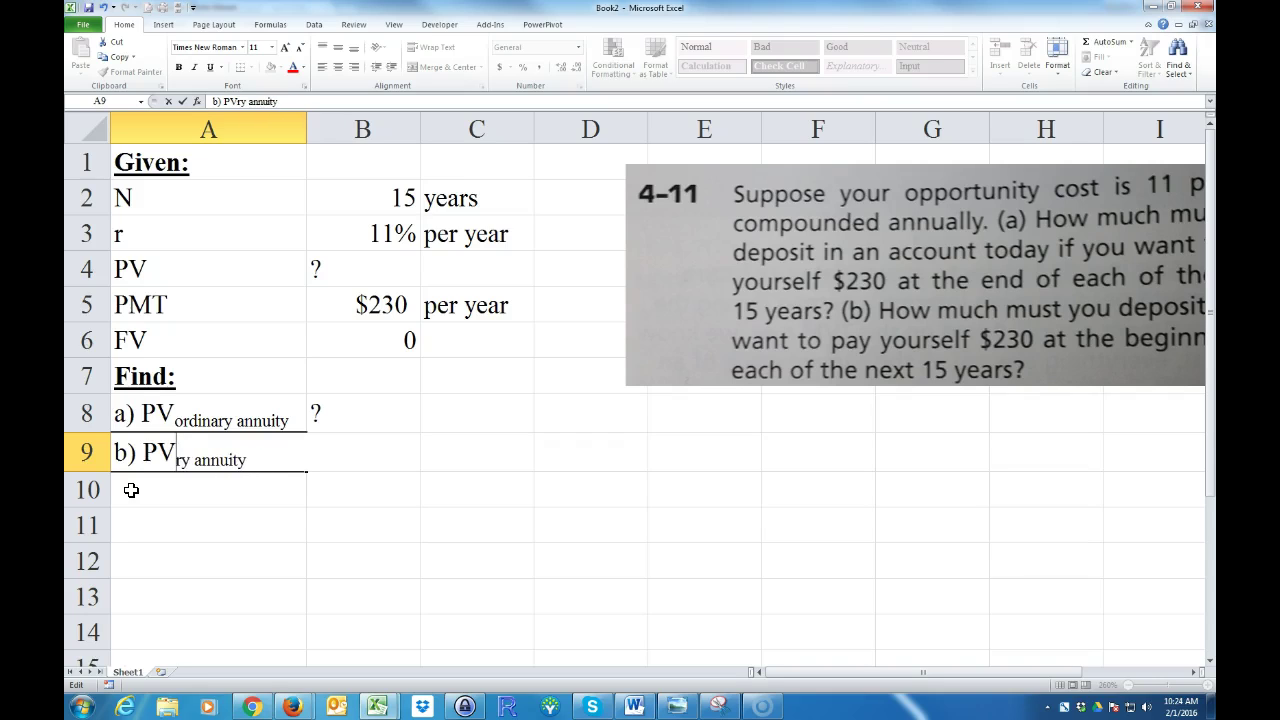
key(Delete)
key(Delete)
key(Delete)
- Add "due" to the end of the A9 label so its last words read "annuity due"
key(Right)
key(Right)
key(Right)
key(Right)
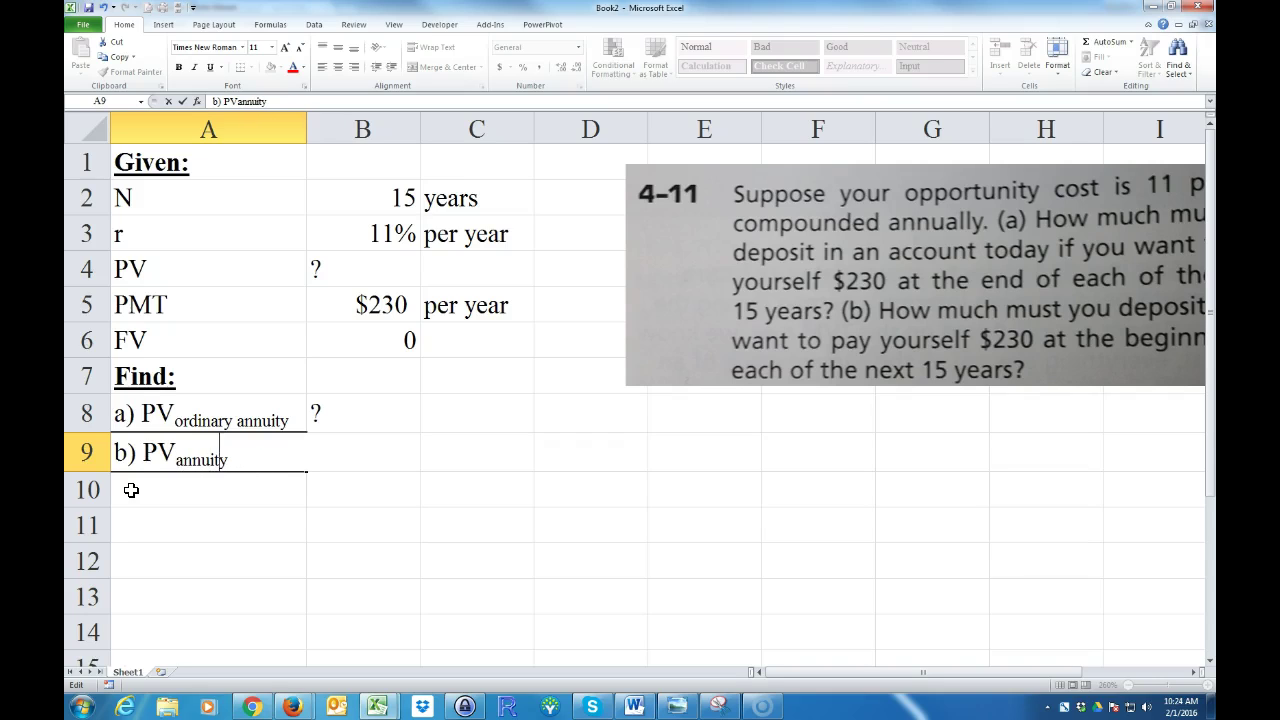
text(due)
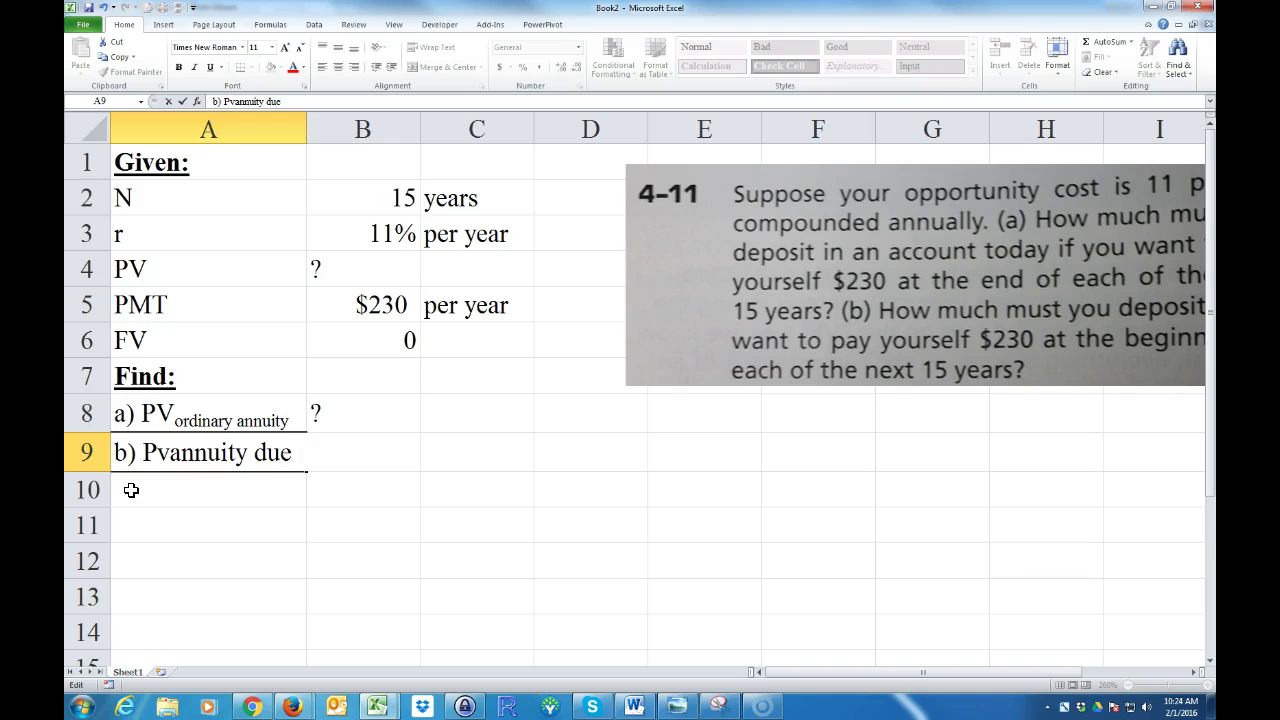
key(BackSpace)
key(BackSpace)
key(ctrl+z)
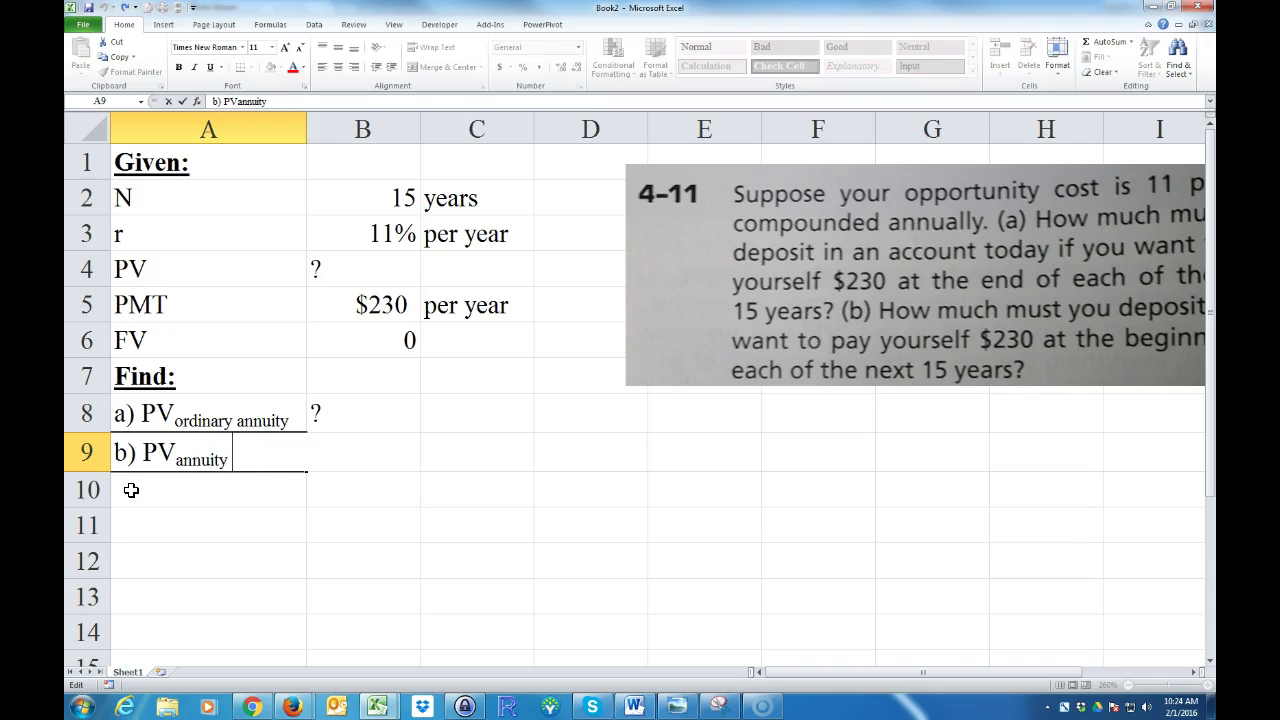
text(due)
key(Delete)
click(138, 500)
- Format the words "annuity due" in the A9 label as subscript and correct the lowercase v to a capital V
click(166, 459)
double_click(178, 461)
key(shift+Right)
key(shift+Right)
key(shift+End)
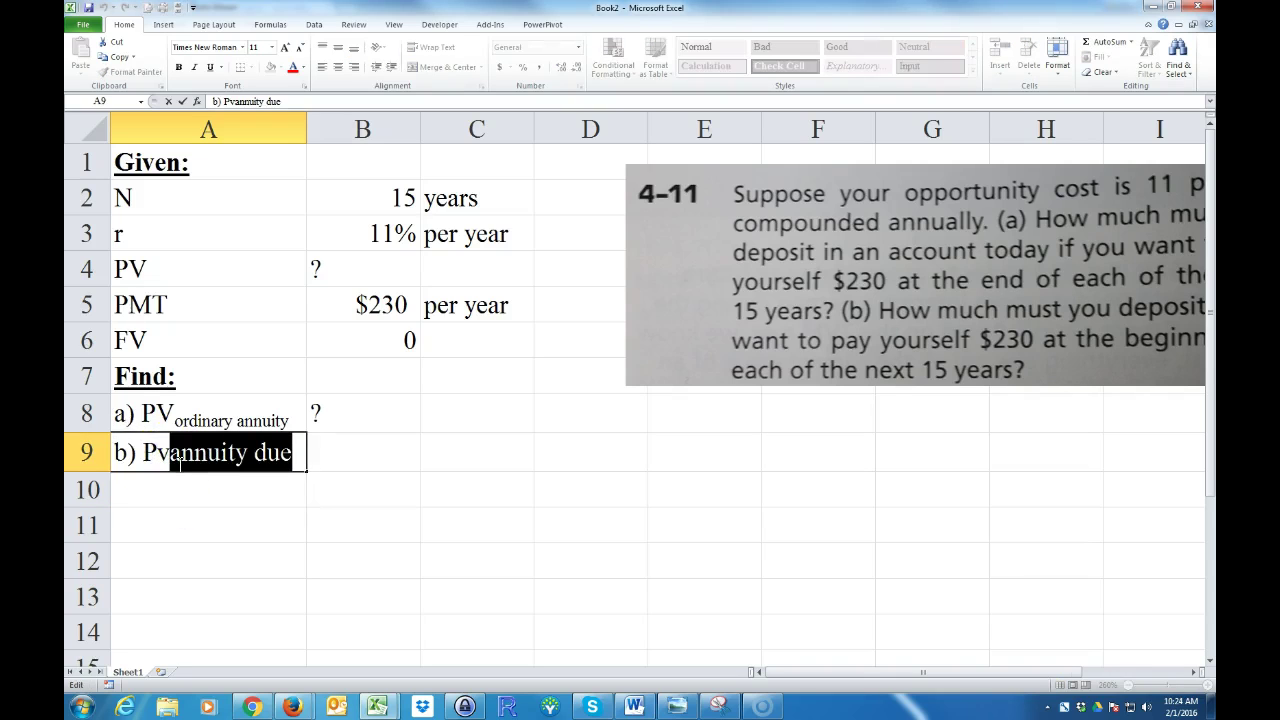
key(ctrl+1)
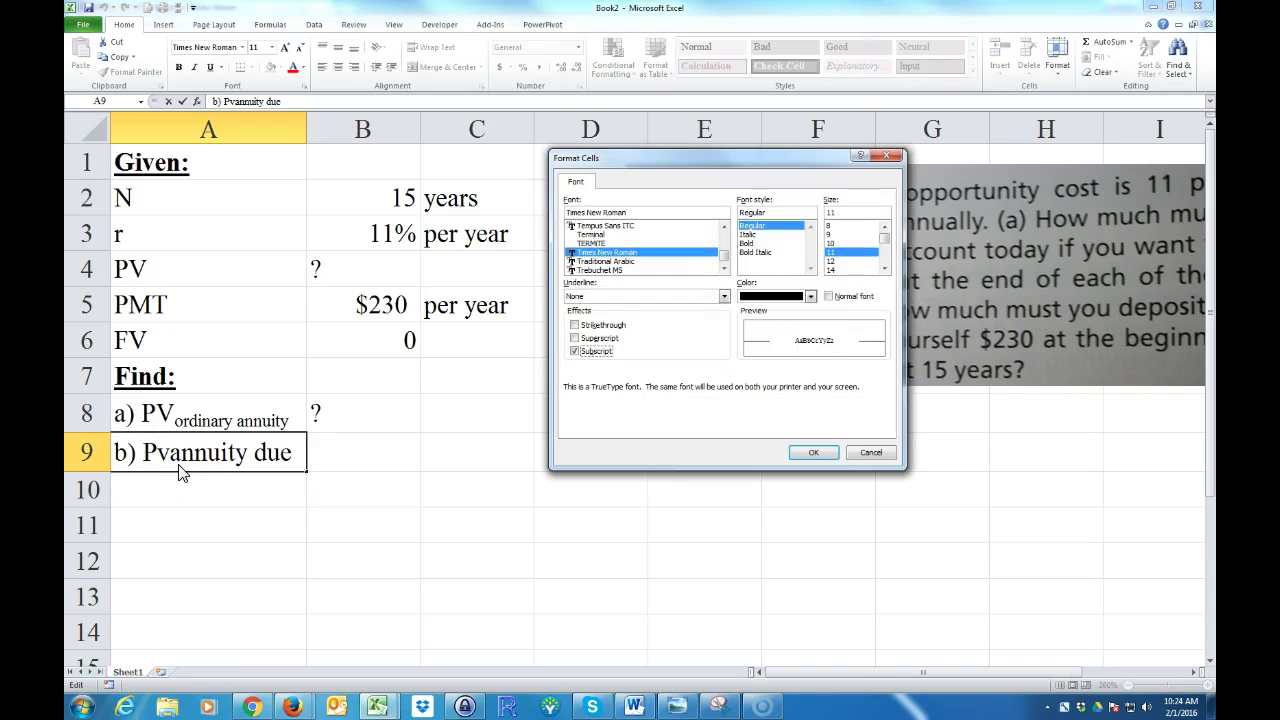
key(Return)
click(163, 468)
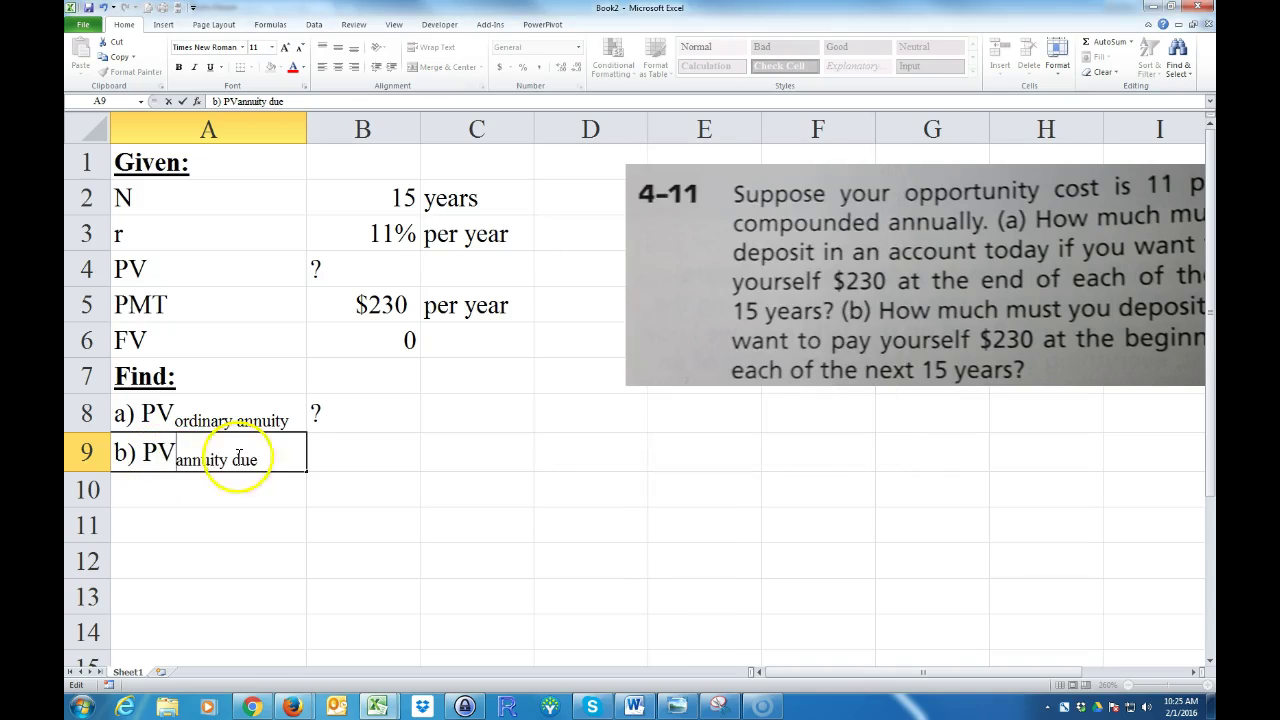
click(229, 498)
- Enter "?" in B9 as the unknown for part b
click(324, 454)
text(?)
key(Return)
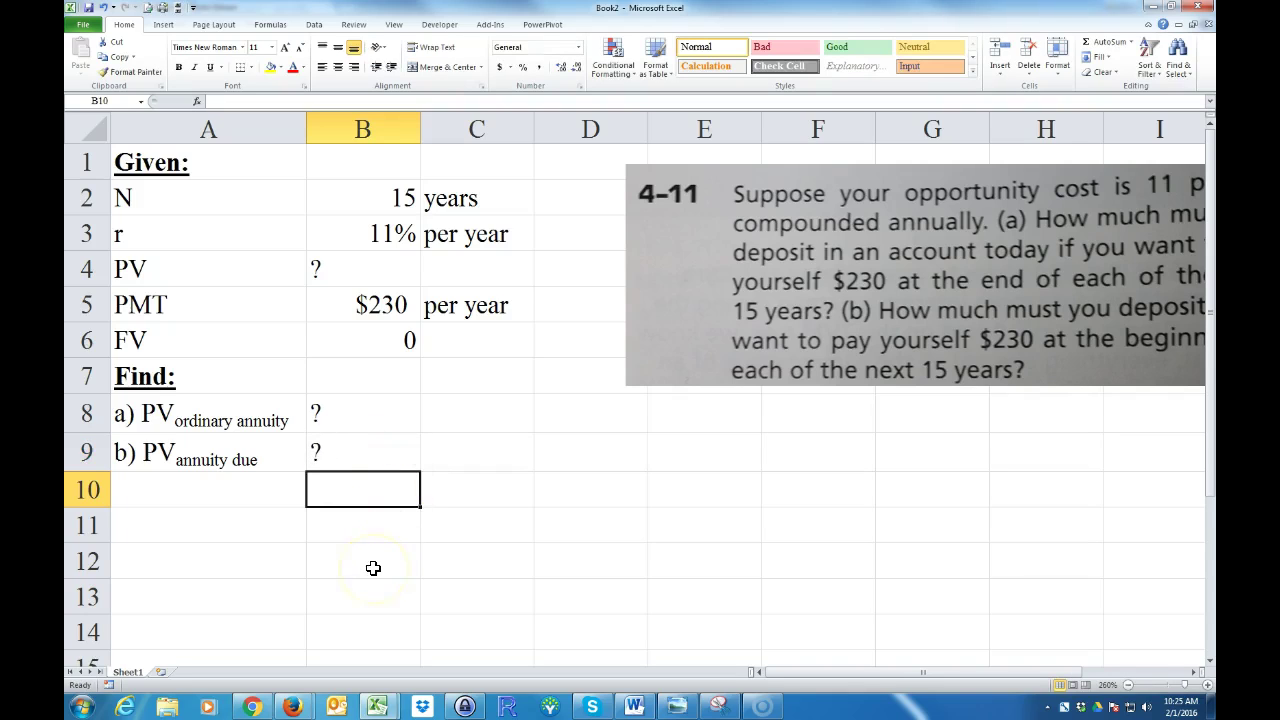
- Enter the notes "payments at end of period" in C8 and "payents at beginning of period" in C9
click(451, 411)
text(payments at en)
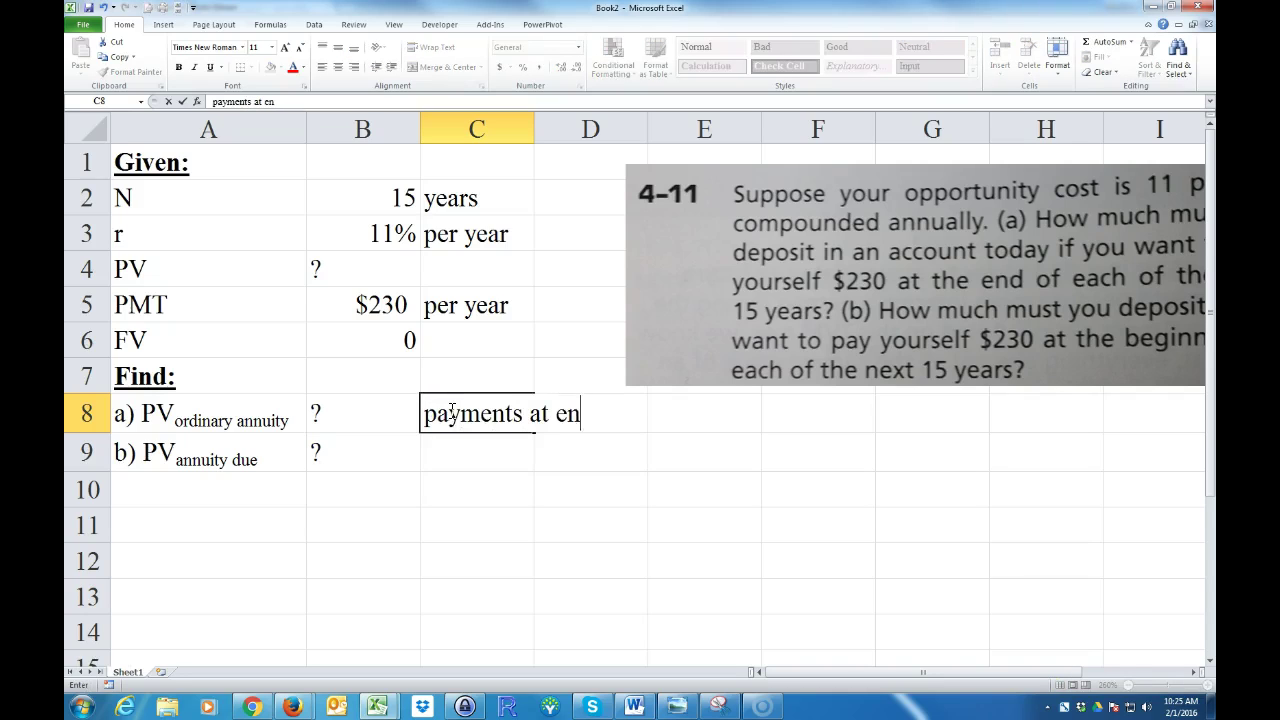
text(d of period)
key(Return)
text(Pay)
key(Delete)
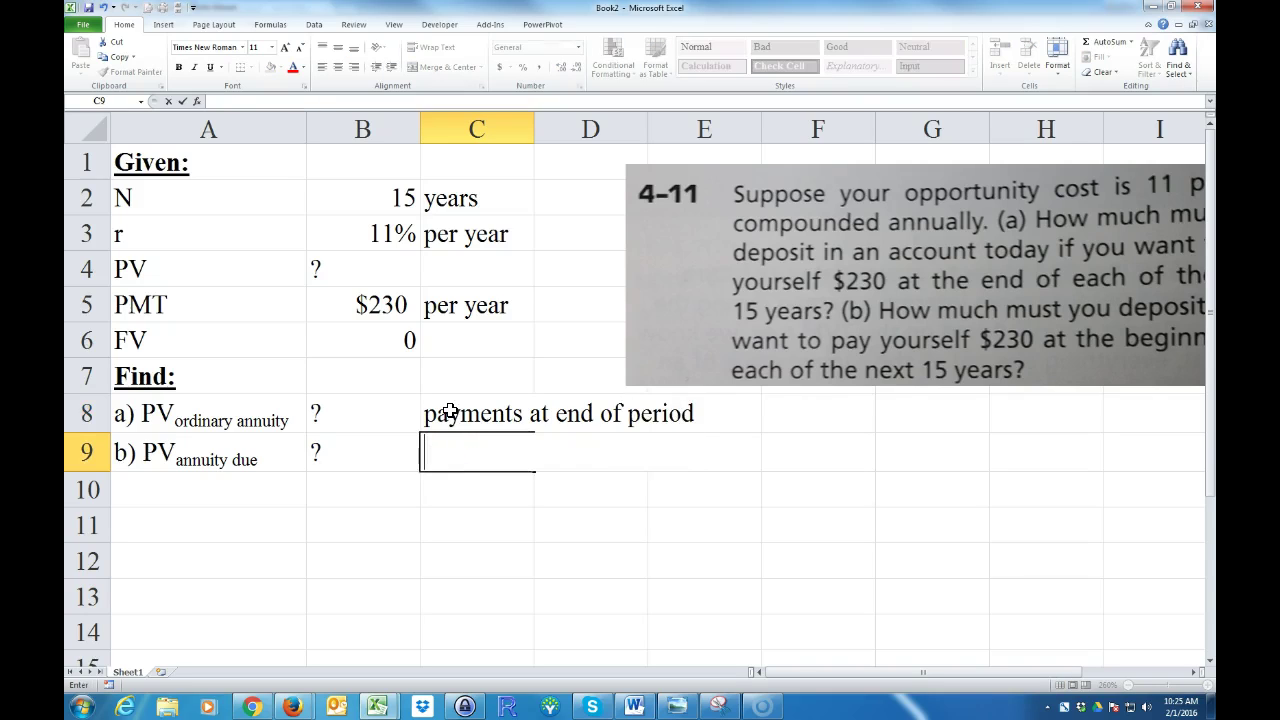
text(payents at beginning of period)
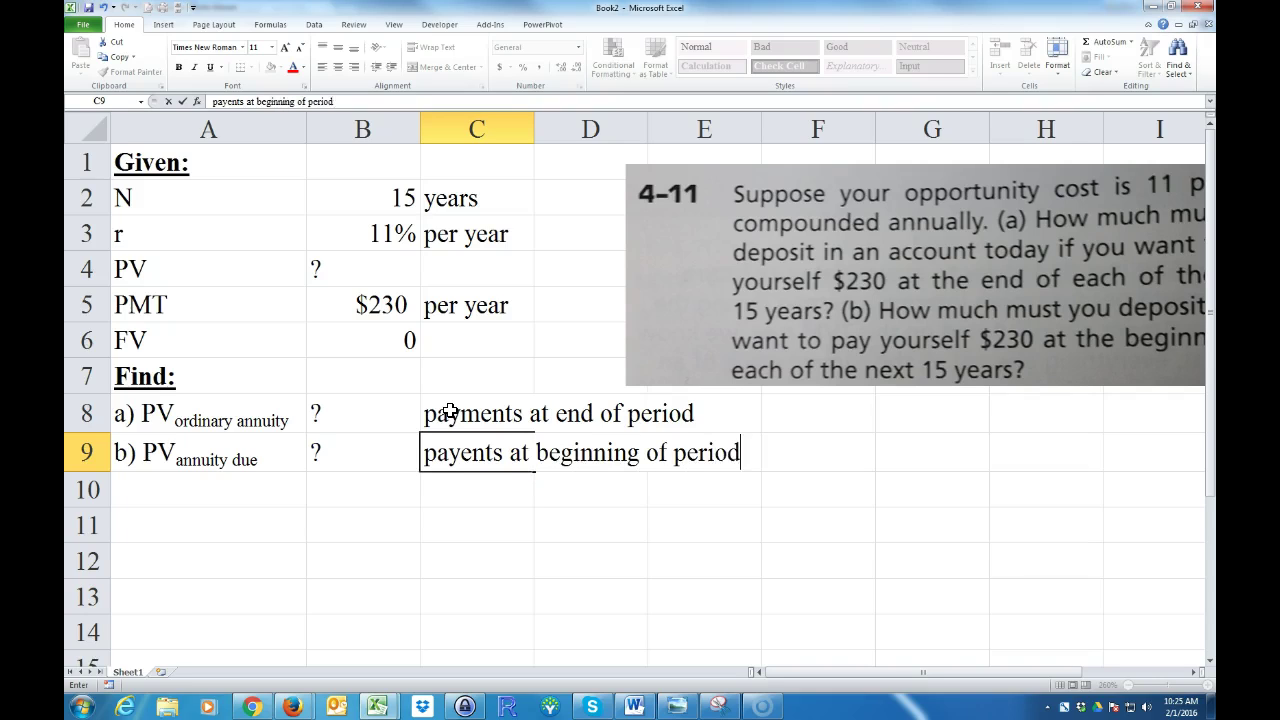
key(Return)
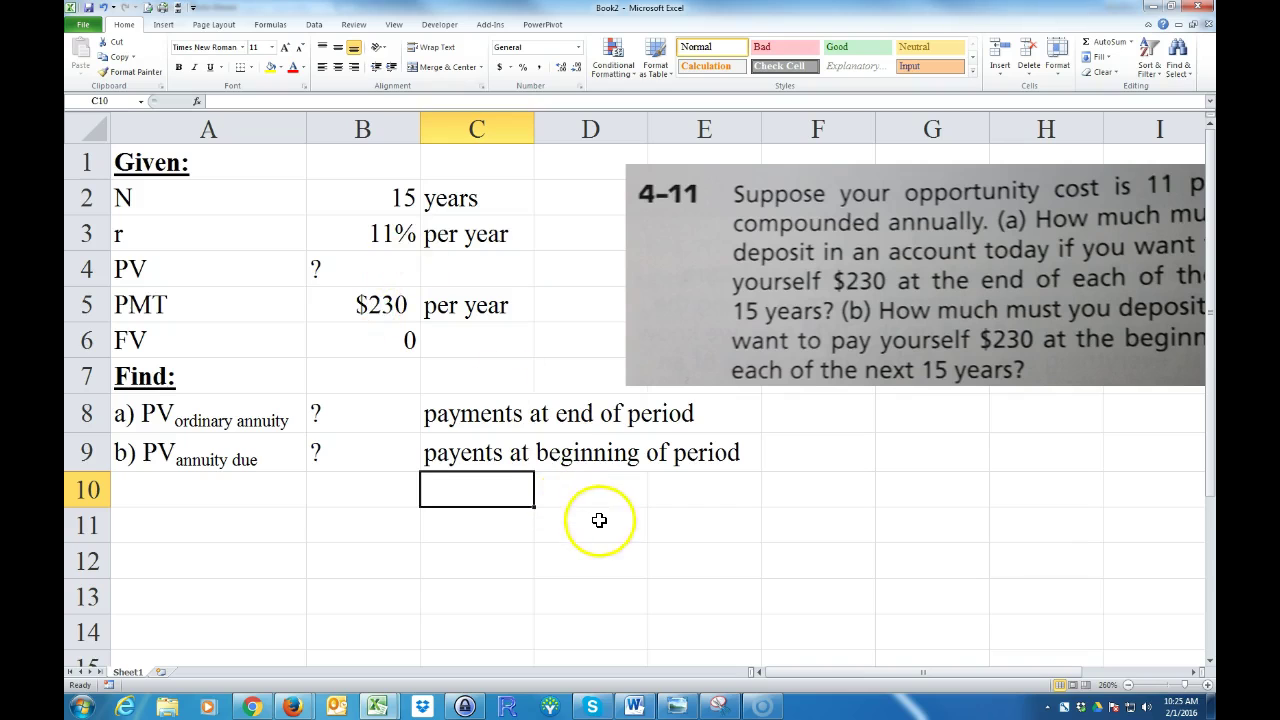
- Delete the problem 4-11 picture from the worksheet
click(655, 321)
drag(674, 303, 677, 273)
key(Delete)
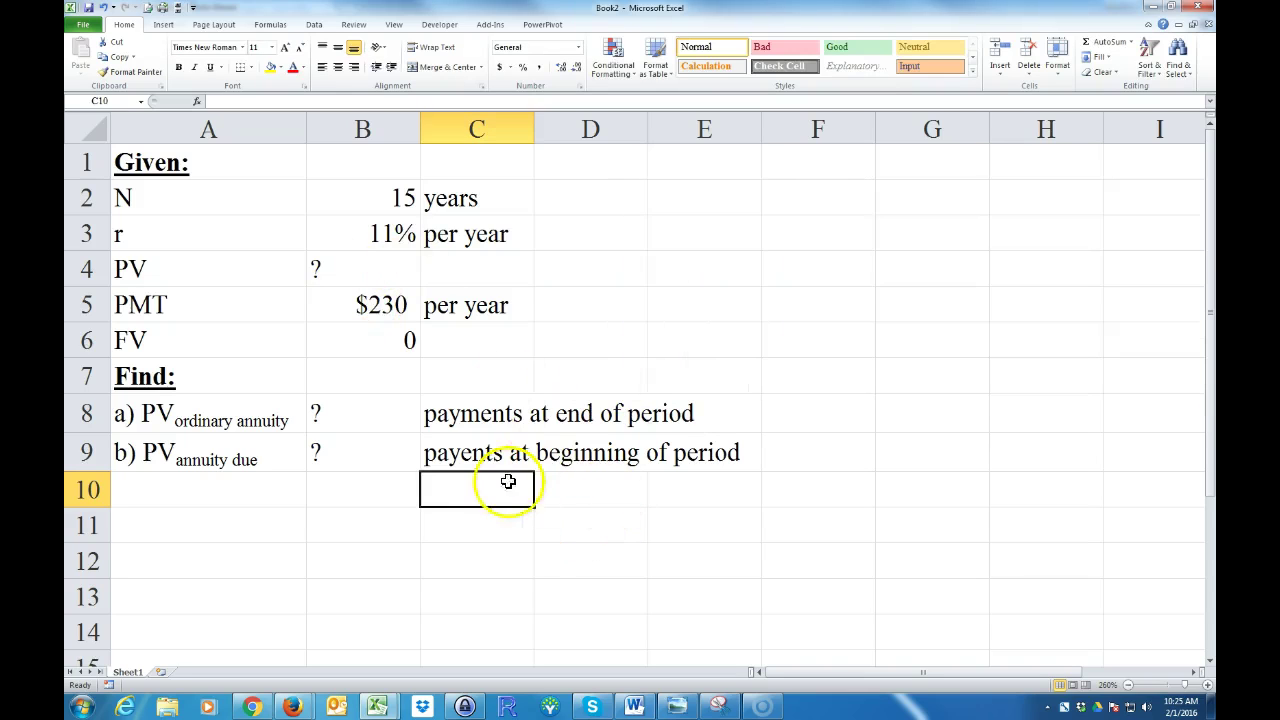
- Add the heading "Solution:" in A10 and format it bold and underlined
click(176, 489)
text(Sol)
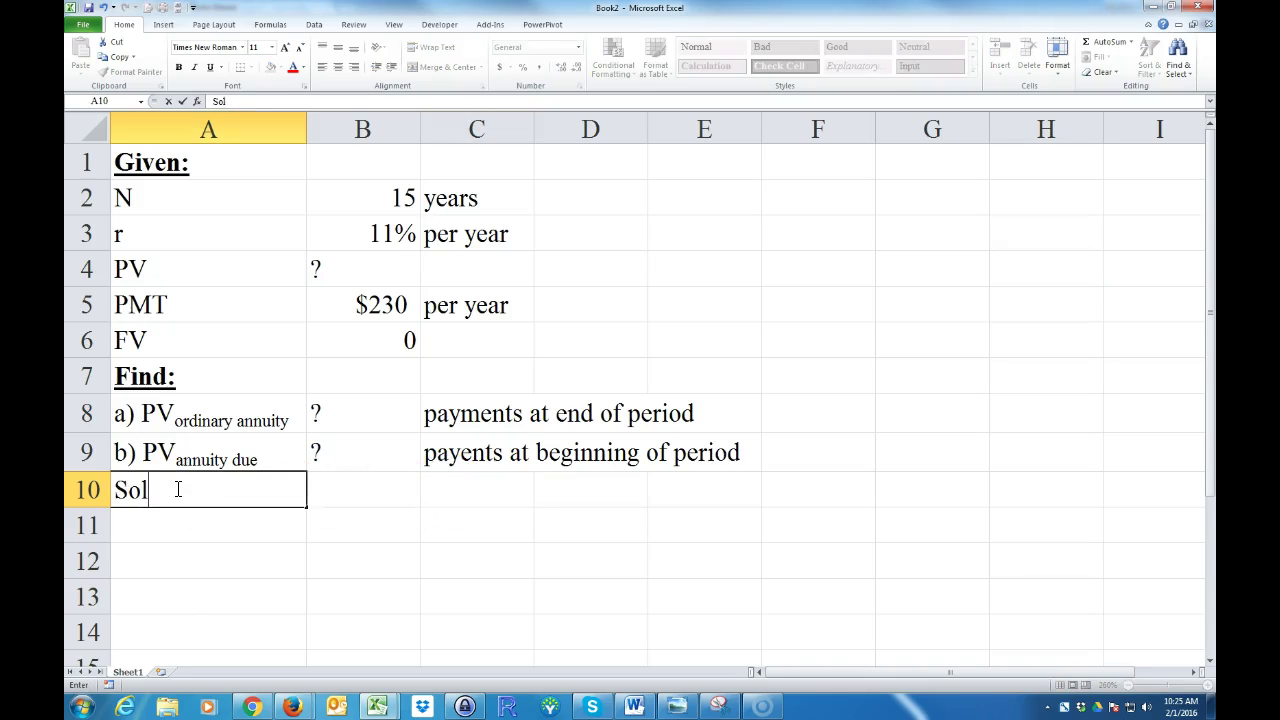
text(ution:)
key(Return)
click(168, 486)
click(178, 67)
click(210, 67)
click(517, 510)
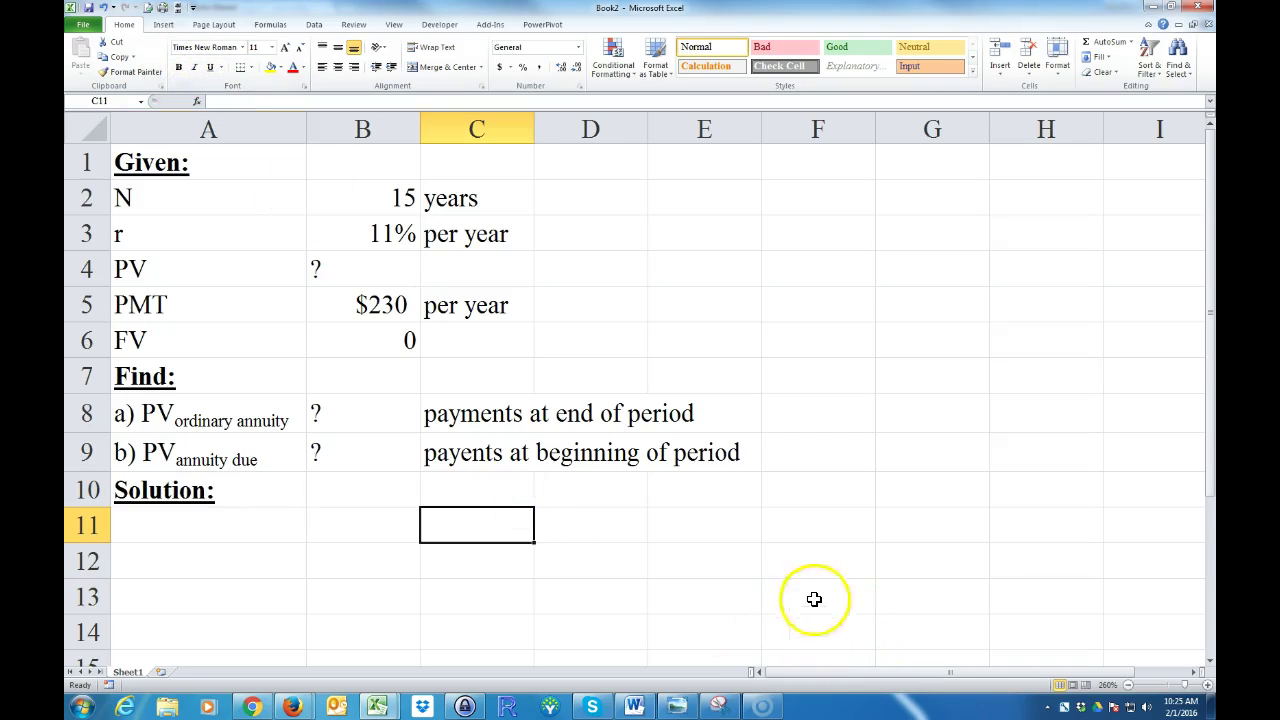
- Apply a thick bottom border to cells F2 through T2 as the base line of a timeline
click(1127, 686)
click(1127, 686)
click(1128, 687)
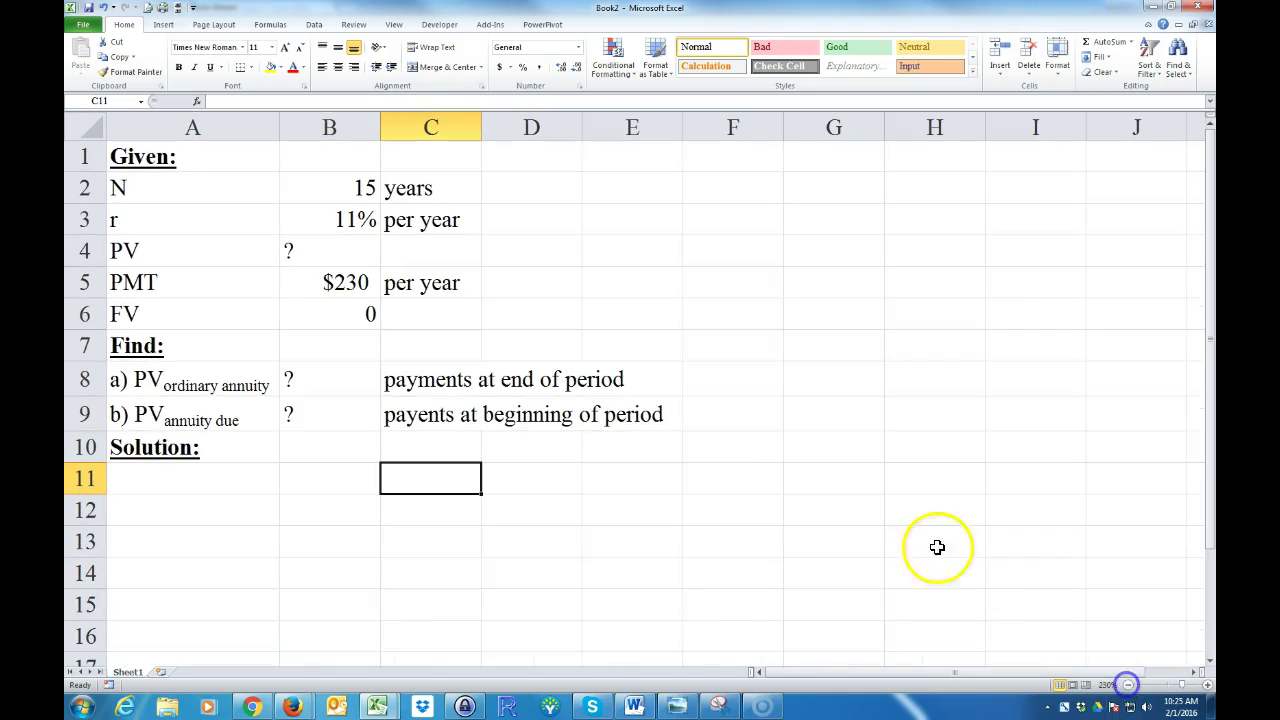
drag(714, 217, 705, 283)
click(711, 195)
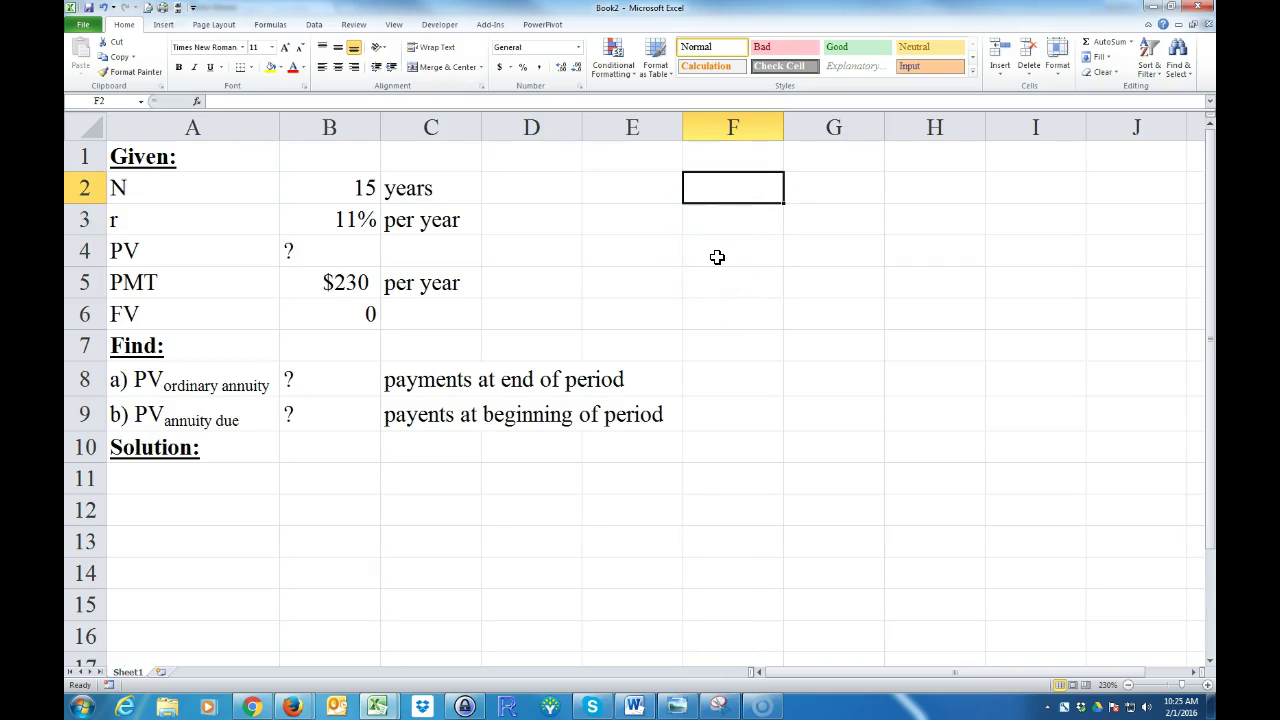
key(shift+Right)
key(shift+Right)
key(shift+Right)
key(shift+Right)
key(shift+Right)
key(shift+Right)
key(shift+Right)
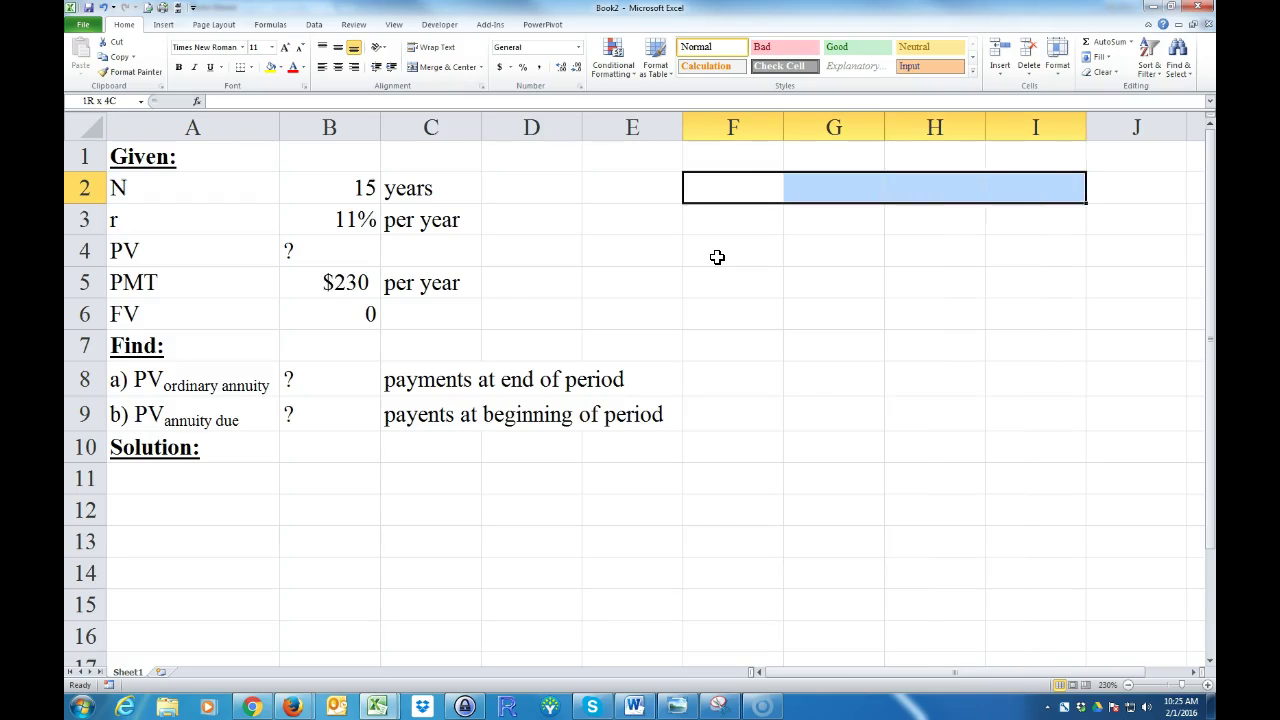
key(shift+Right)
key(shift+Right)
key(shift+Right)
key(shift+Right)
key(shift+Right)
key(shift+Right)
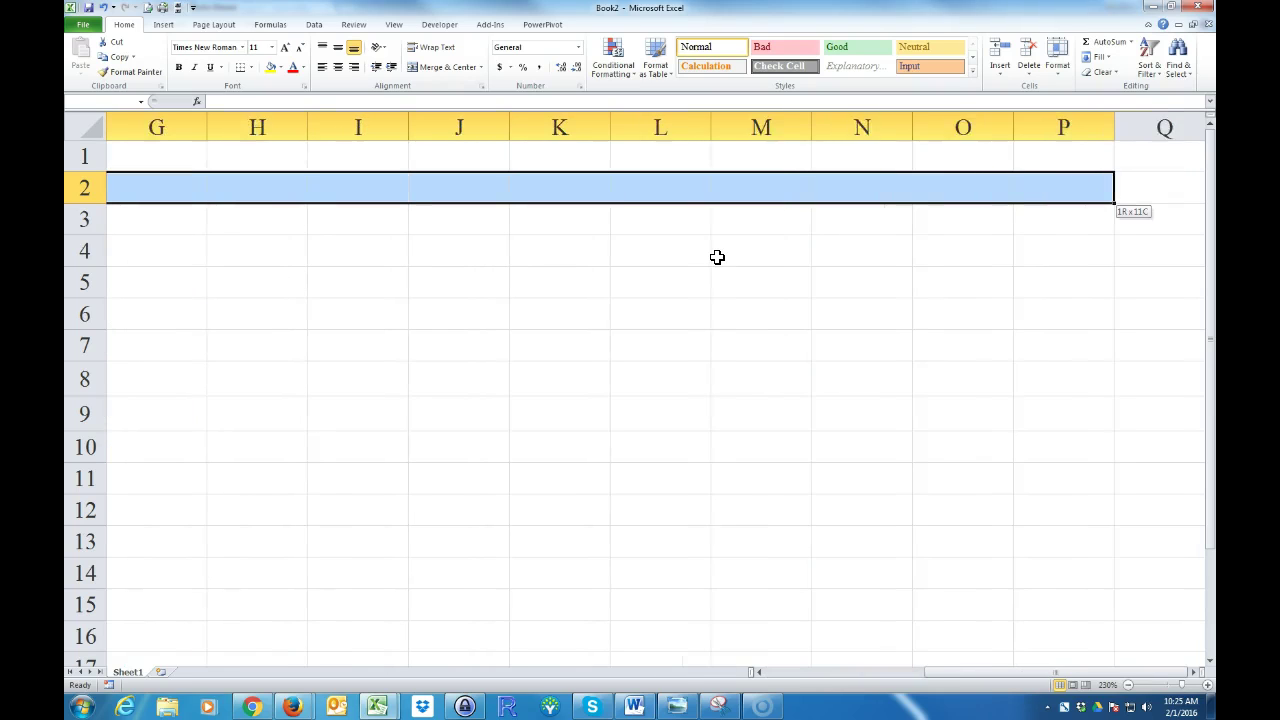
key(shift+Right)
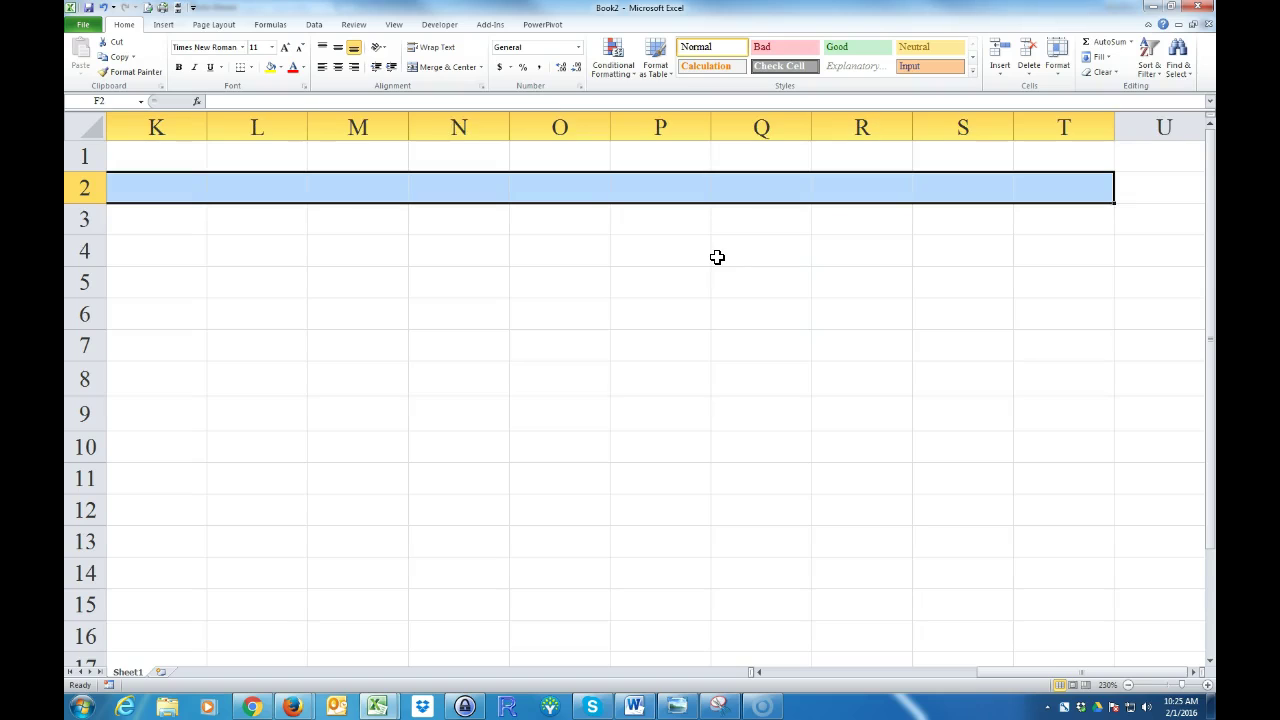
click(250, 68)
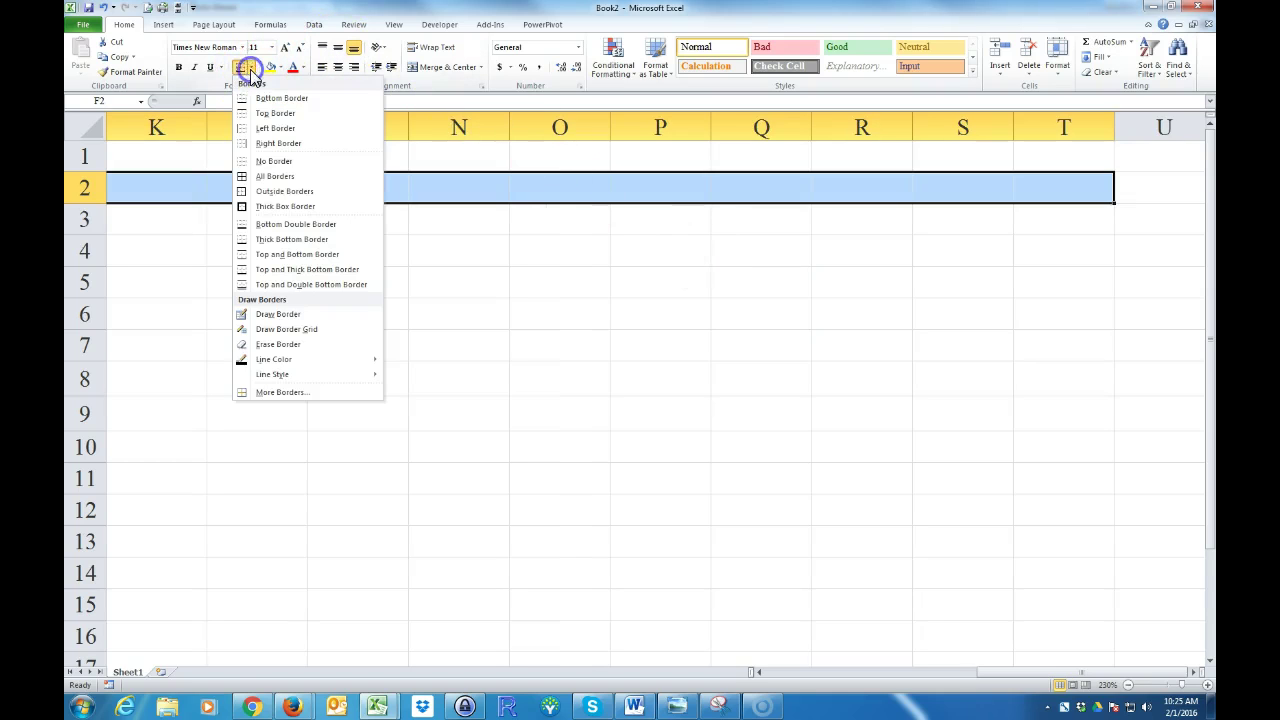
click(278, 240)
click(557, 347)
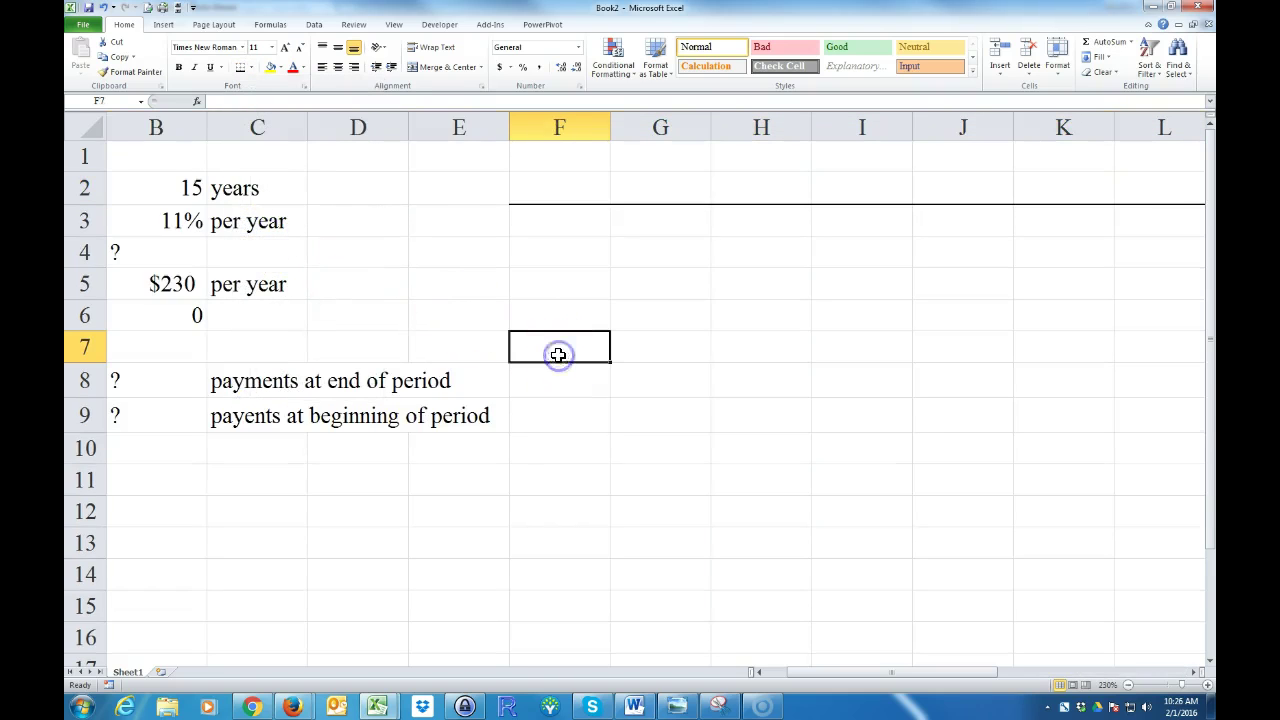
- Narrow columns F through T to the same small width so the whole timeline fits beside the data
drag(566, 122, 937, 125)
click(571, 394)
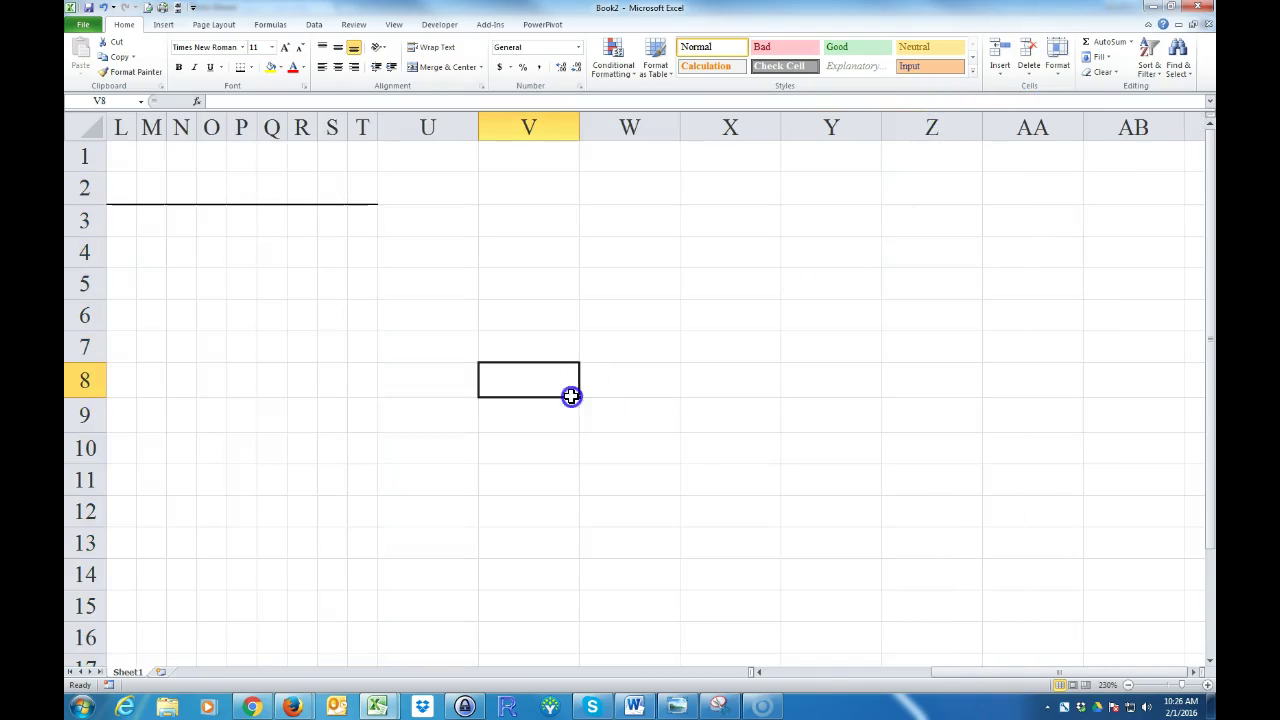
drag(957, 672, 723, 660)
- Draw a thin vertical border along the left edge of cells F3 and F4 with Draw Border
drag(686, 223, 697, 269)
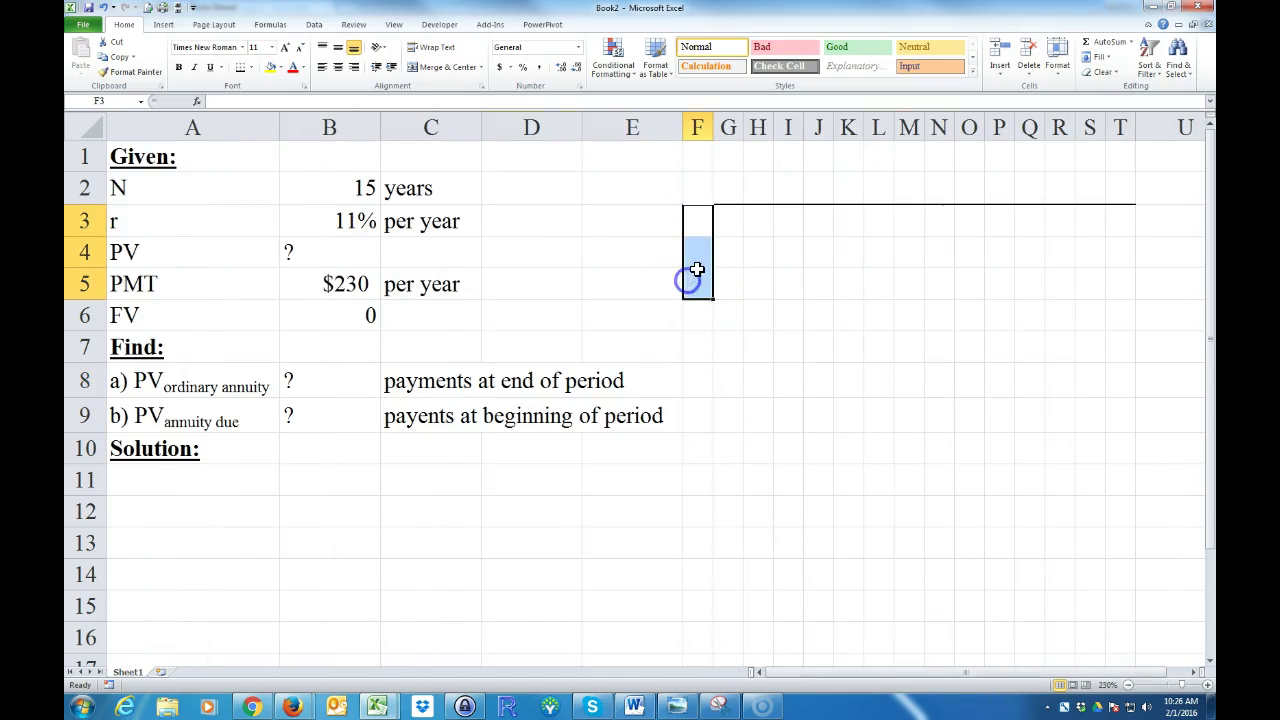
click(251, 67)
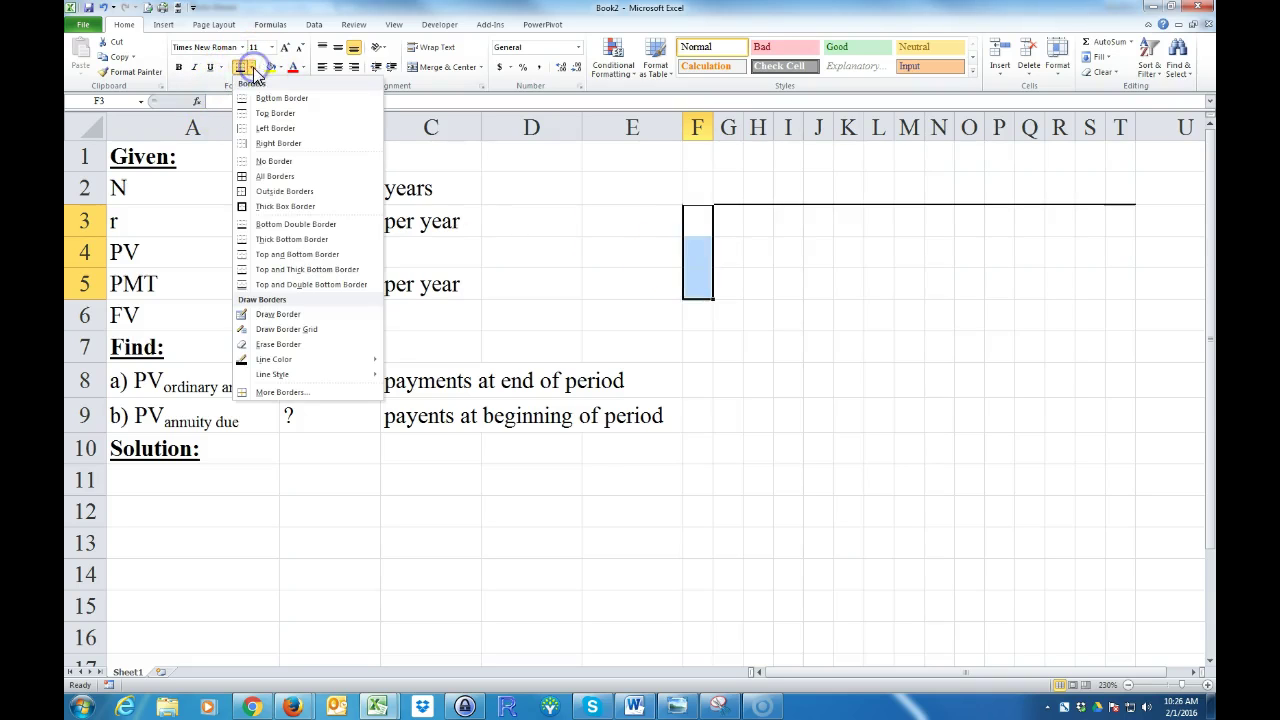
click(272, 316)
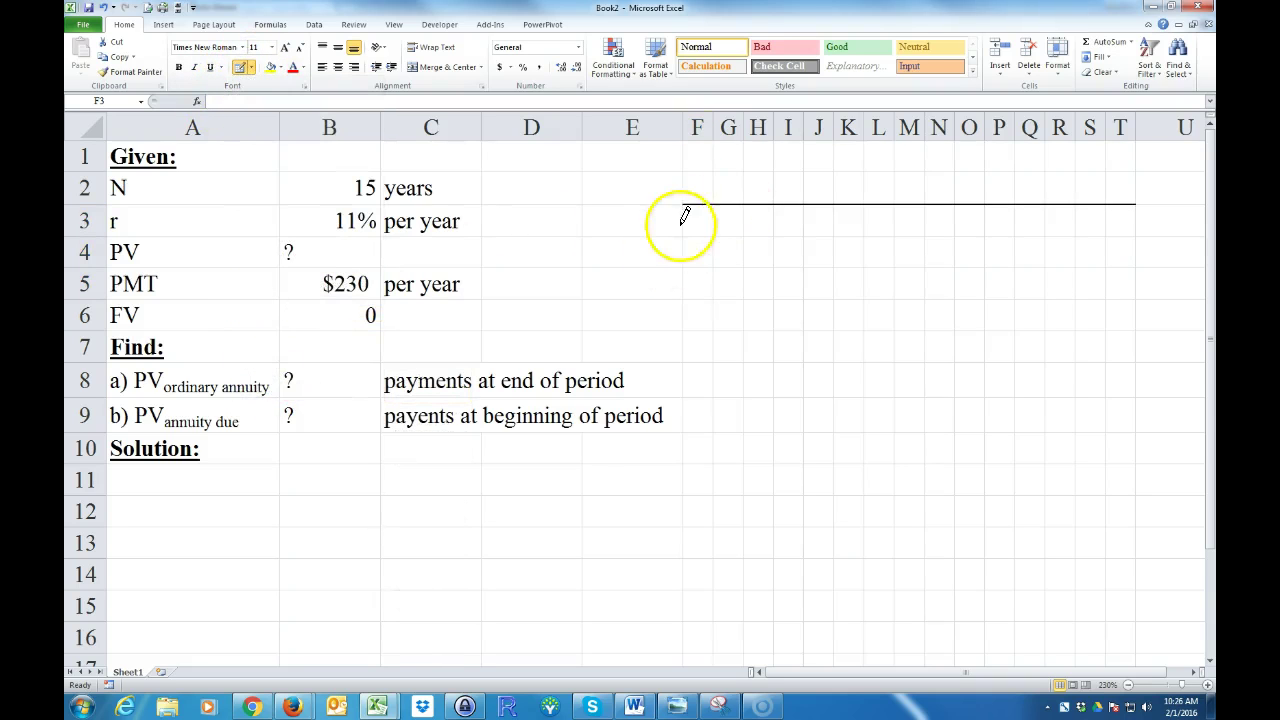
drag(688, 216, 686, 252)
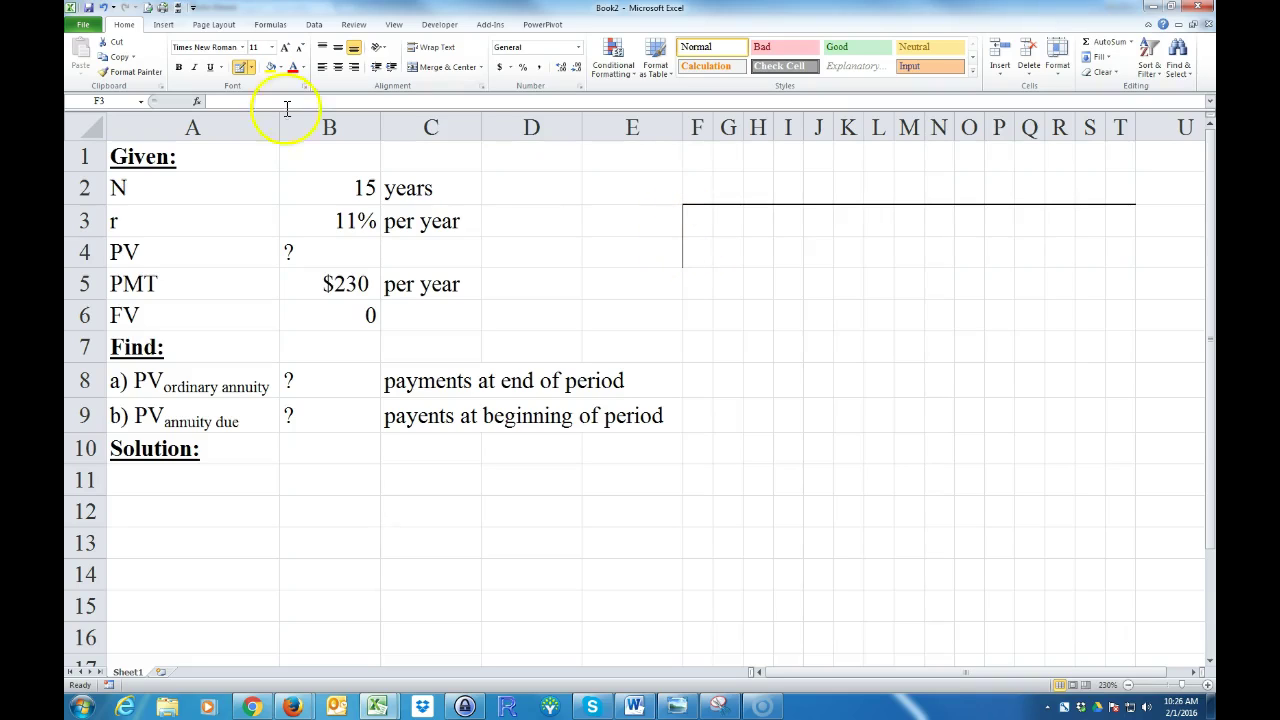
- Choose a thicker solid border line style and redraw the vertical line along the left edge of F3 and F4
click(250, 67)
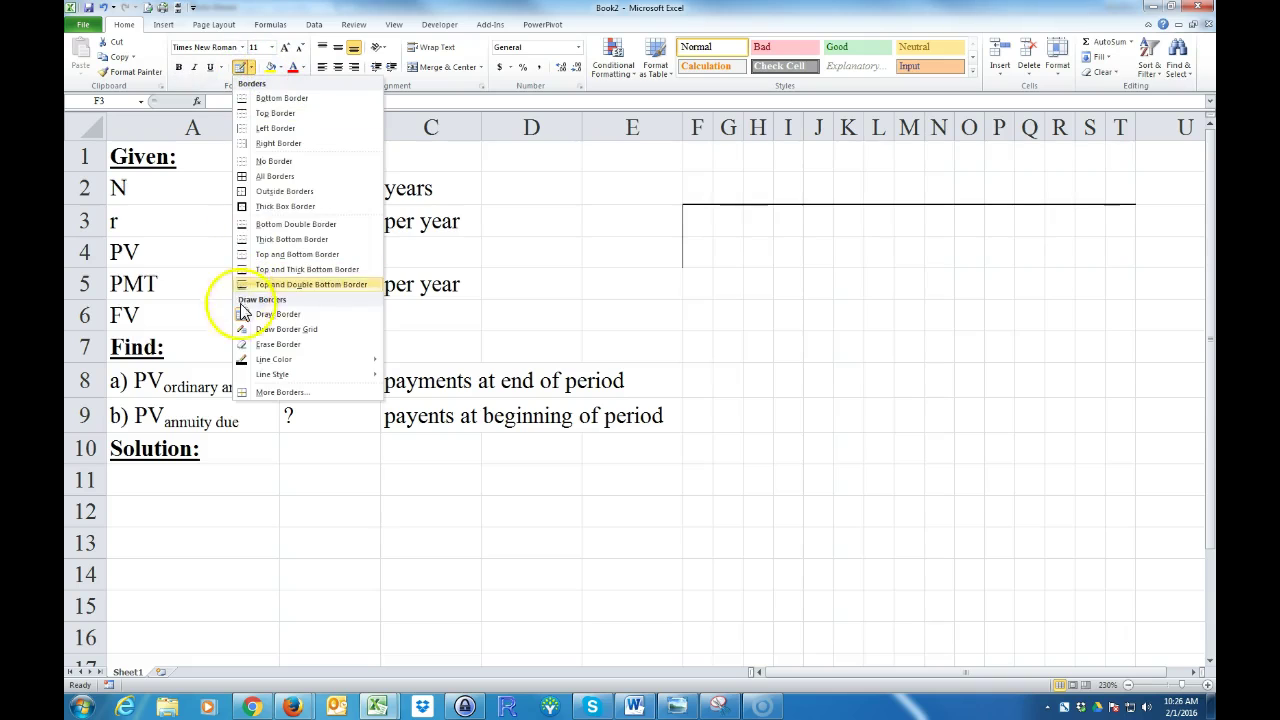
mouse_move(268, 364)
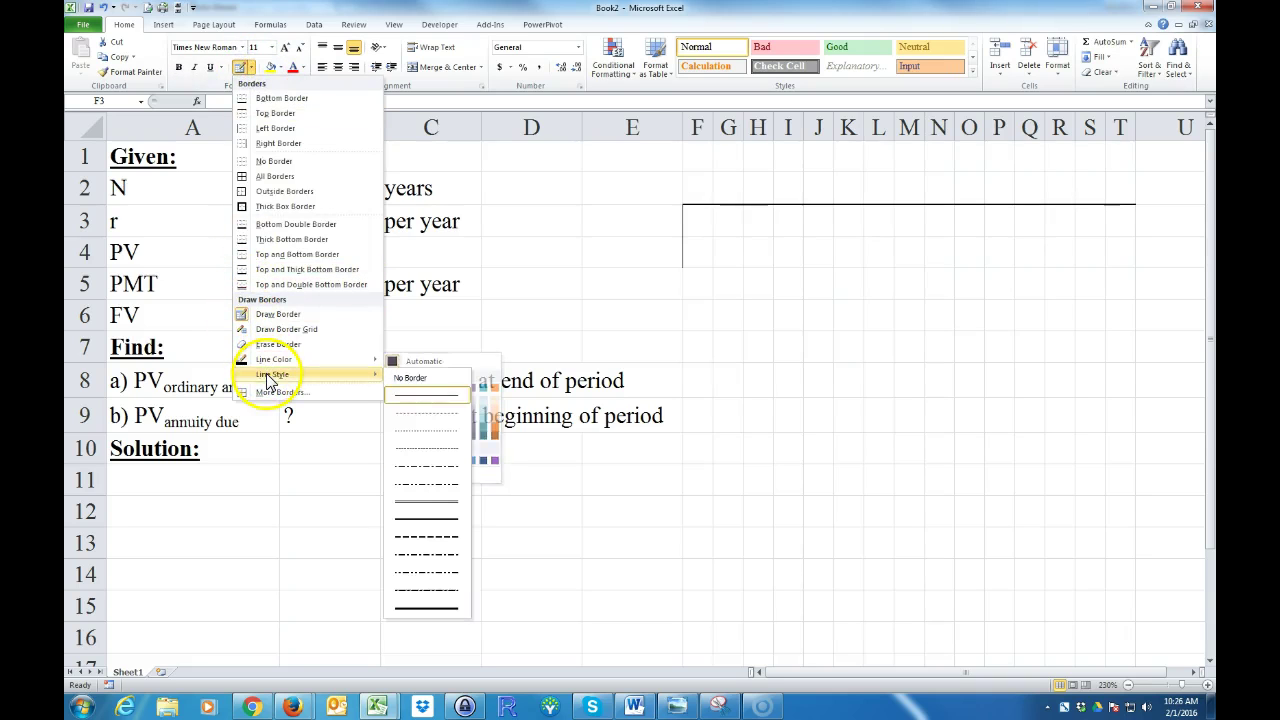
click(422, 608)
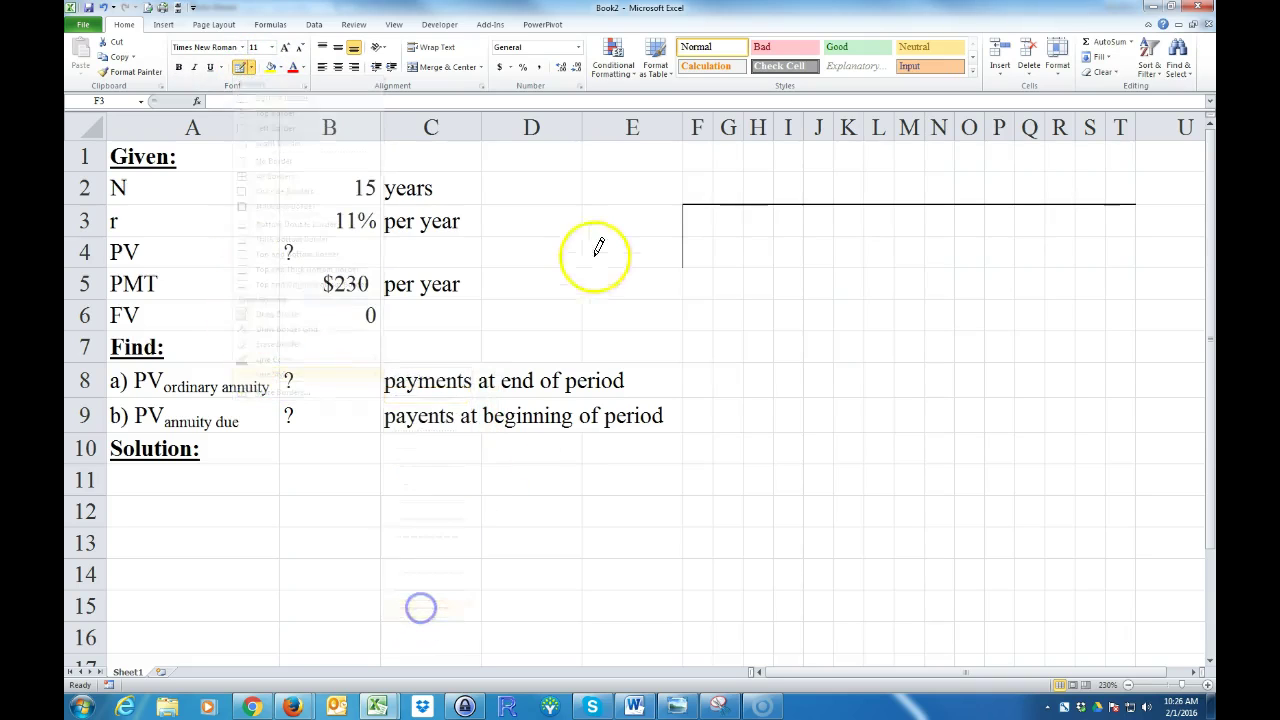
click(684, 222)
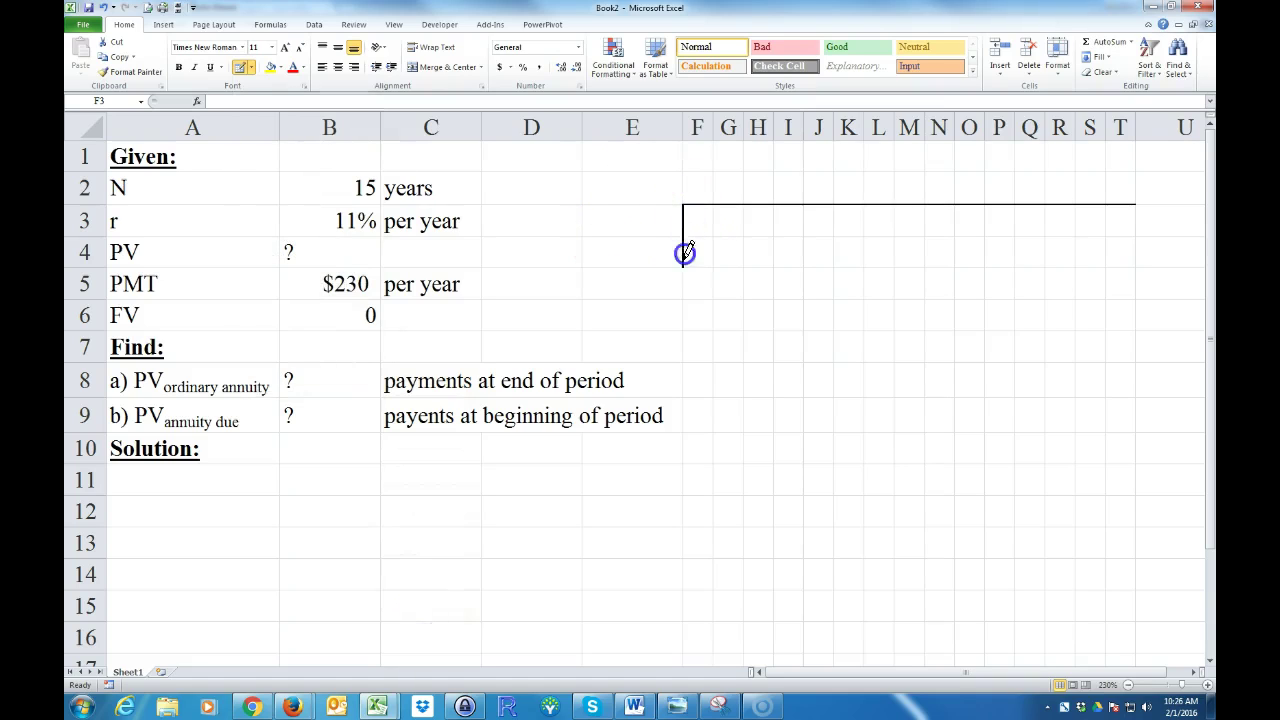
- Extend the timeline's vertical line down to F5 and draw vertical tick borders in row 2 along the right edges of columns F through T
drag(683, 287, 683, 297)
click(716, 183)
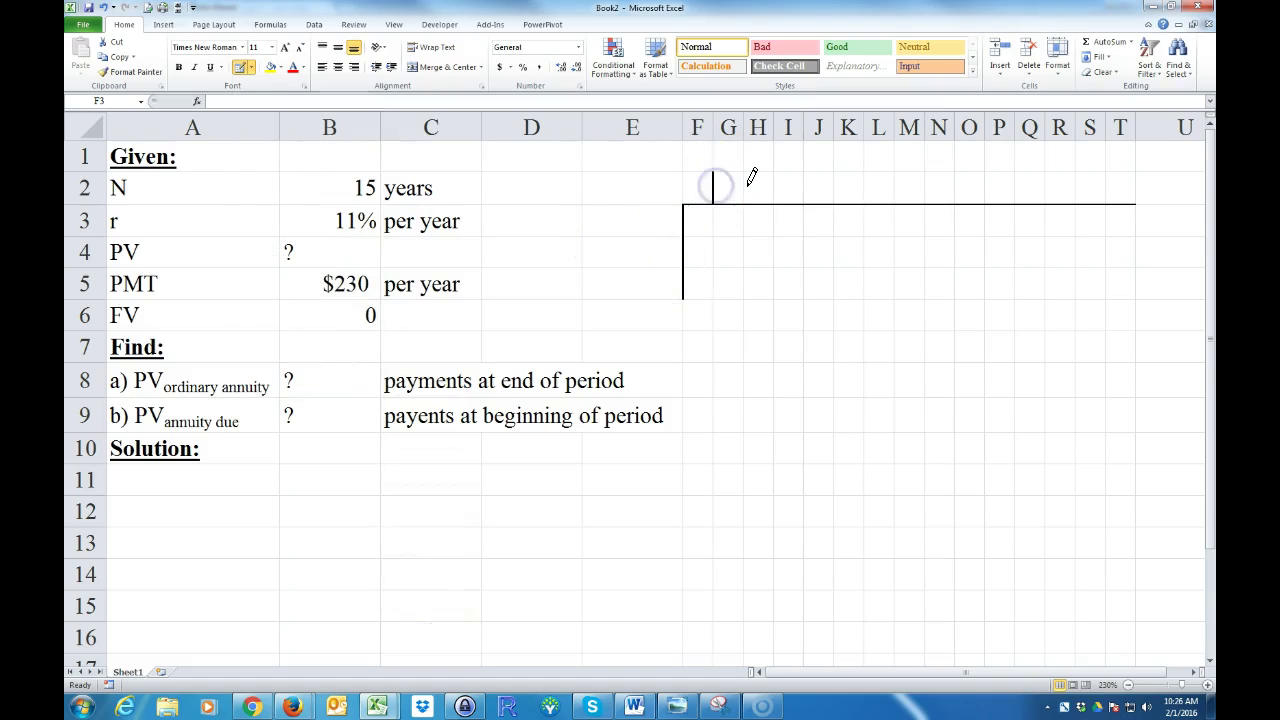
click(743, 186)
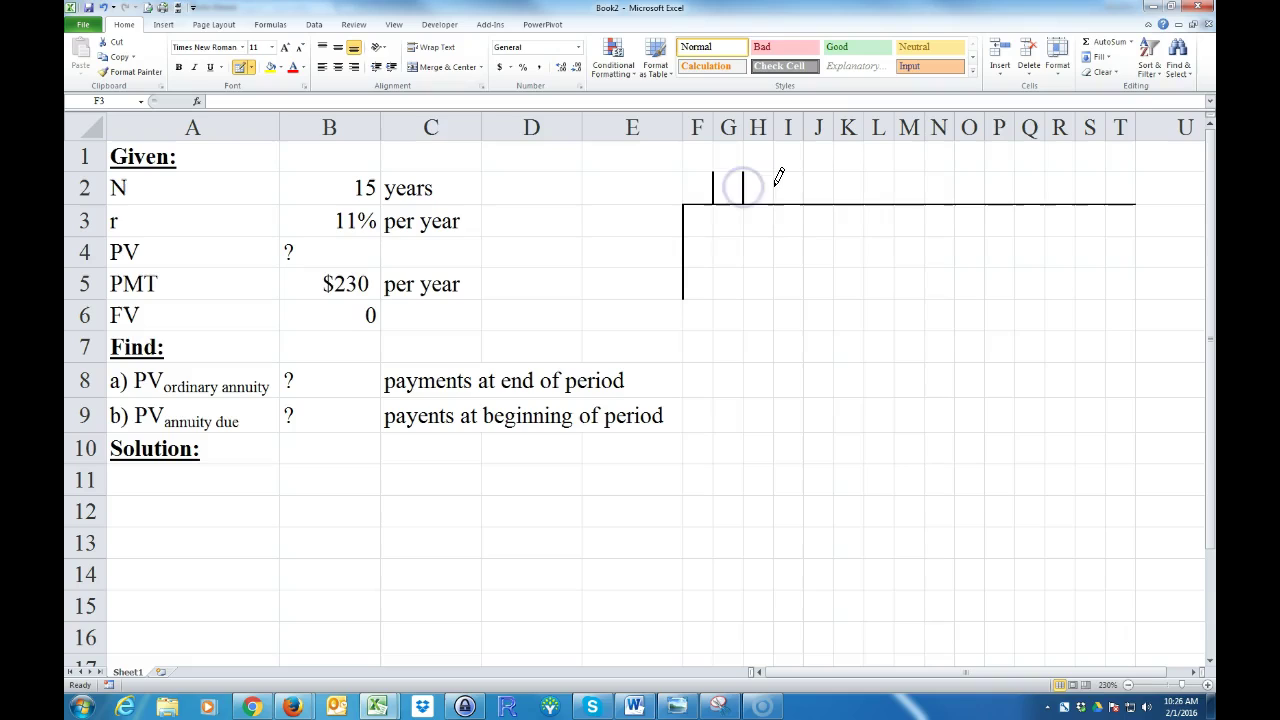
click(834, 186)
click(865, 186)
click(924, 185)
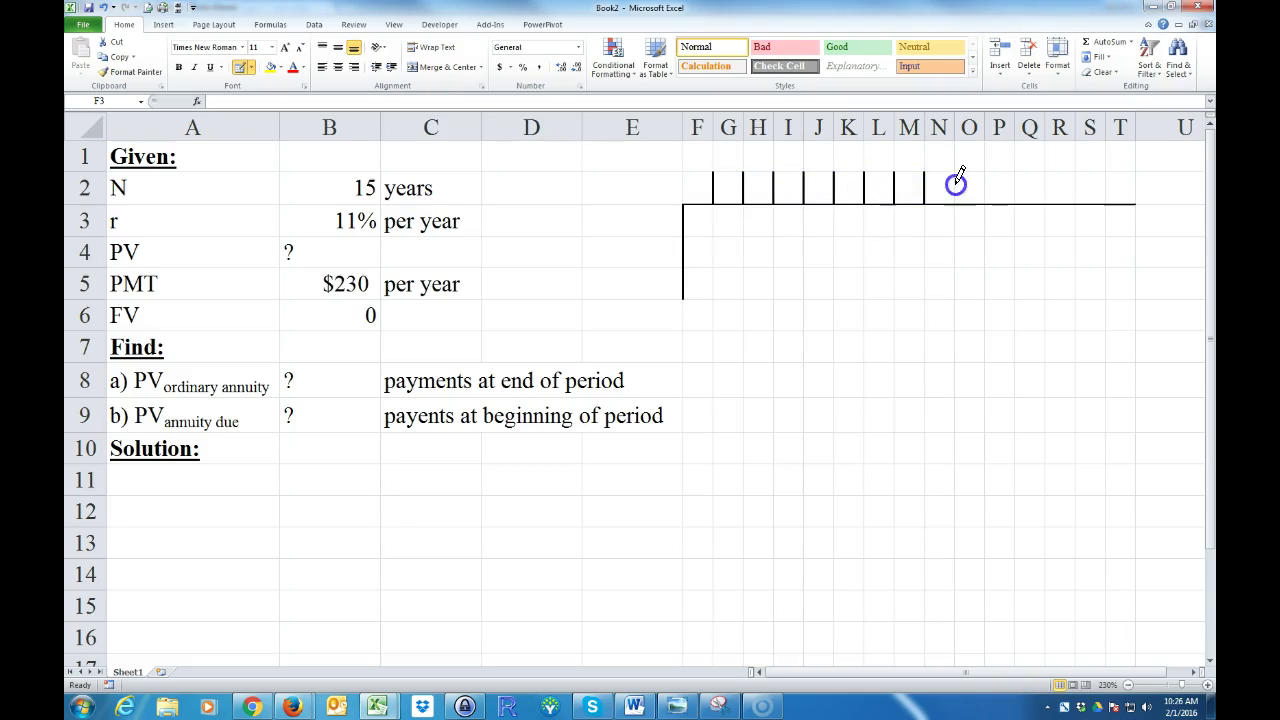
click(1045, 185)
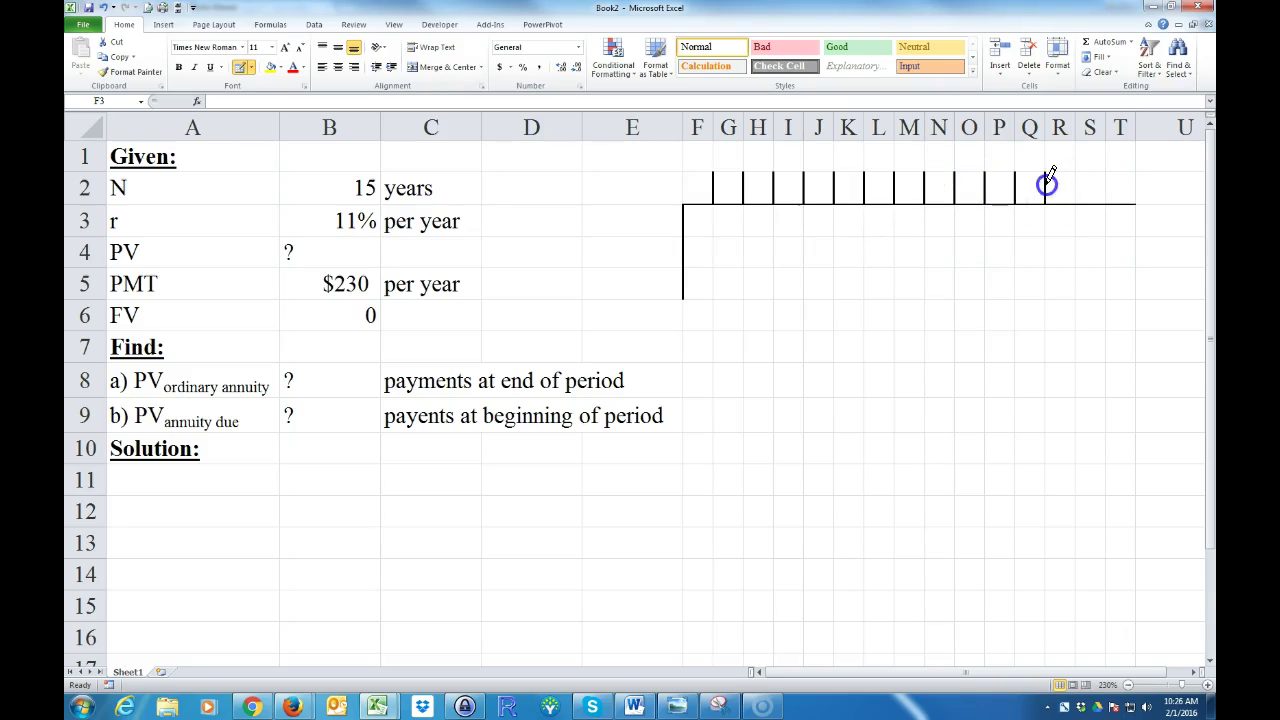
click(1136, 184)
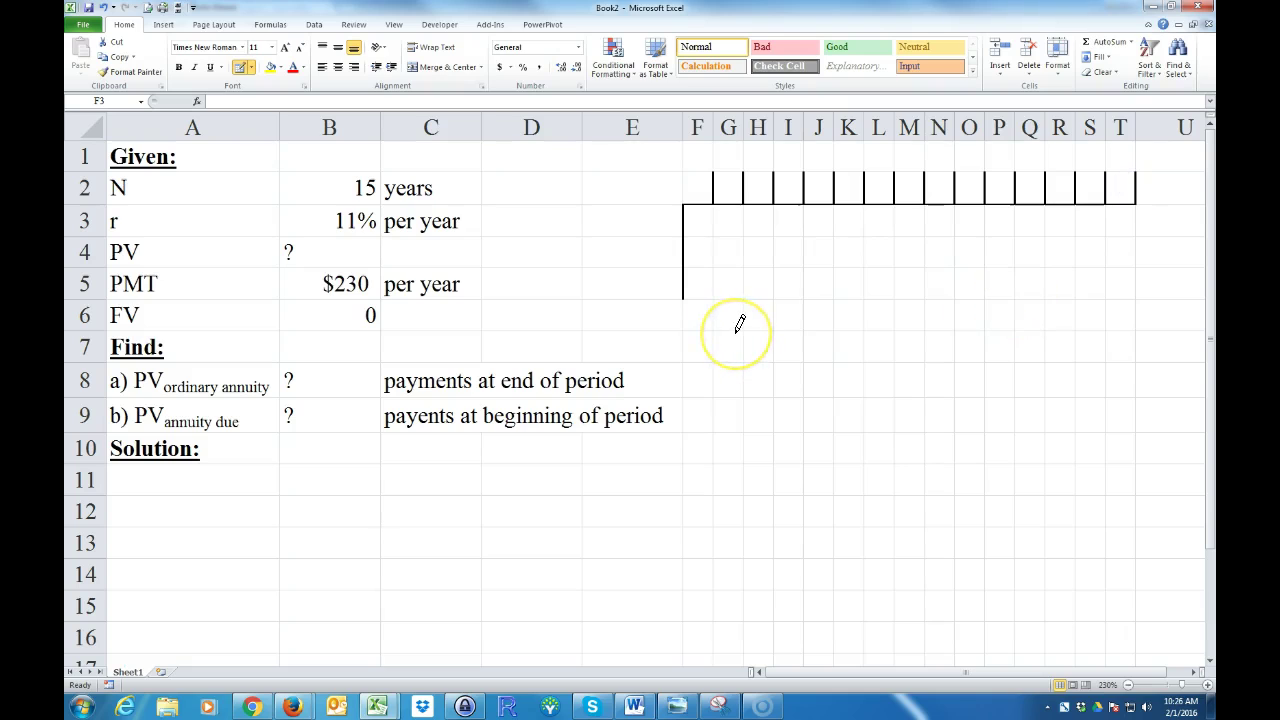
click(275, 160)
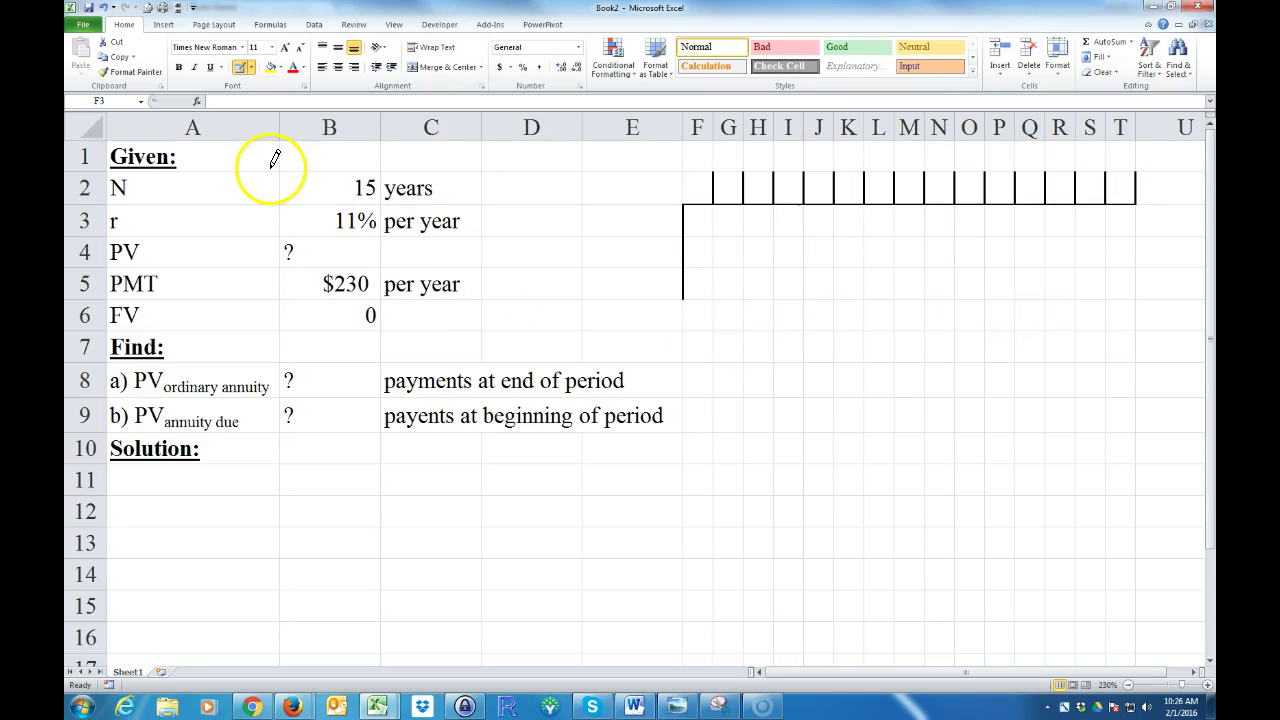
click(612, 340)
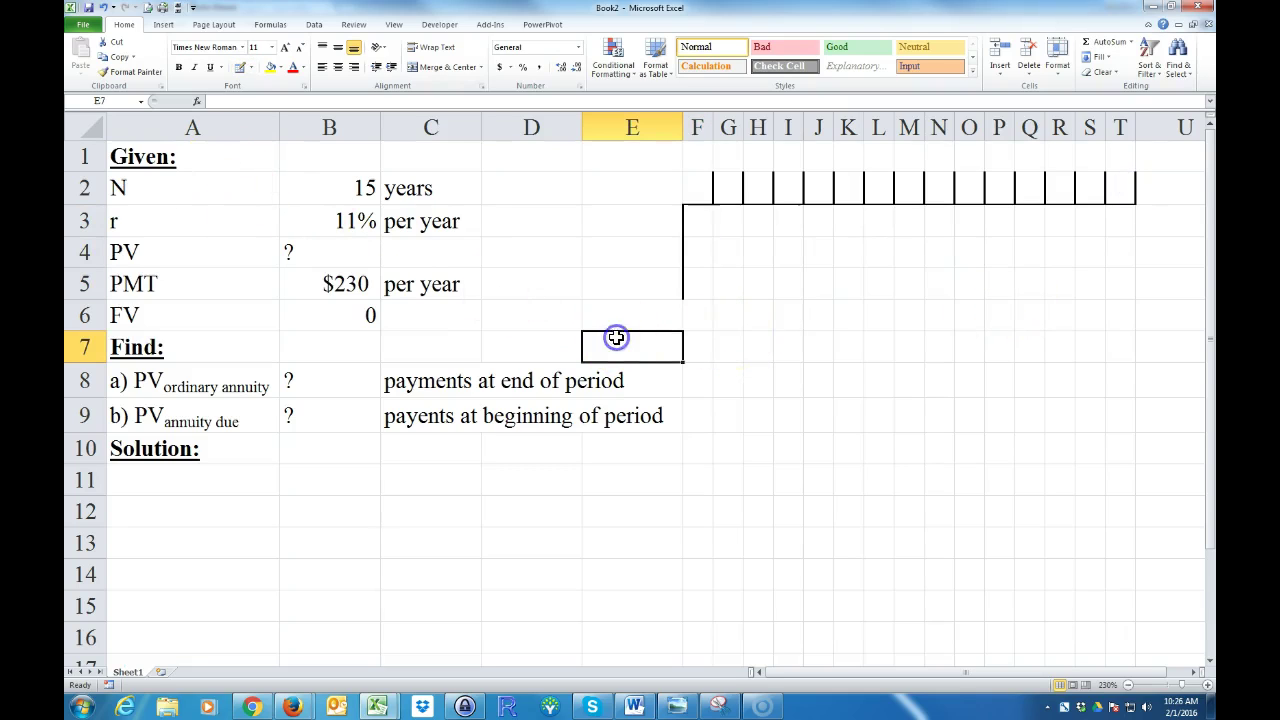
- Enter the label "pv ?" in cell E5 beside the foot of the timeline's vertical line
click(707, 285)
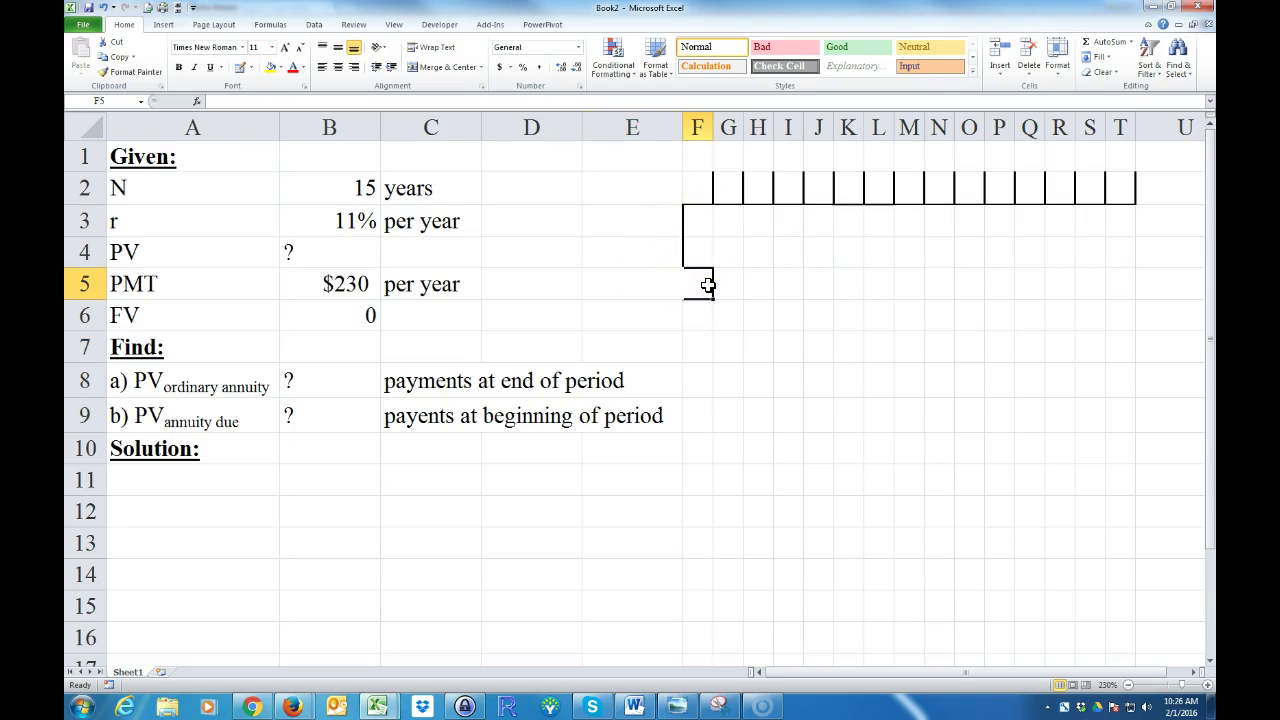
key(Left)
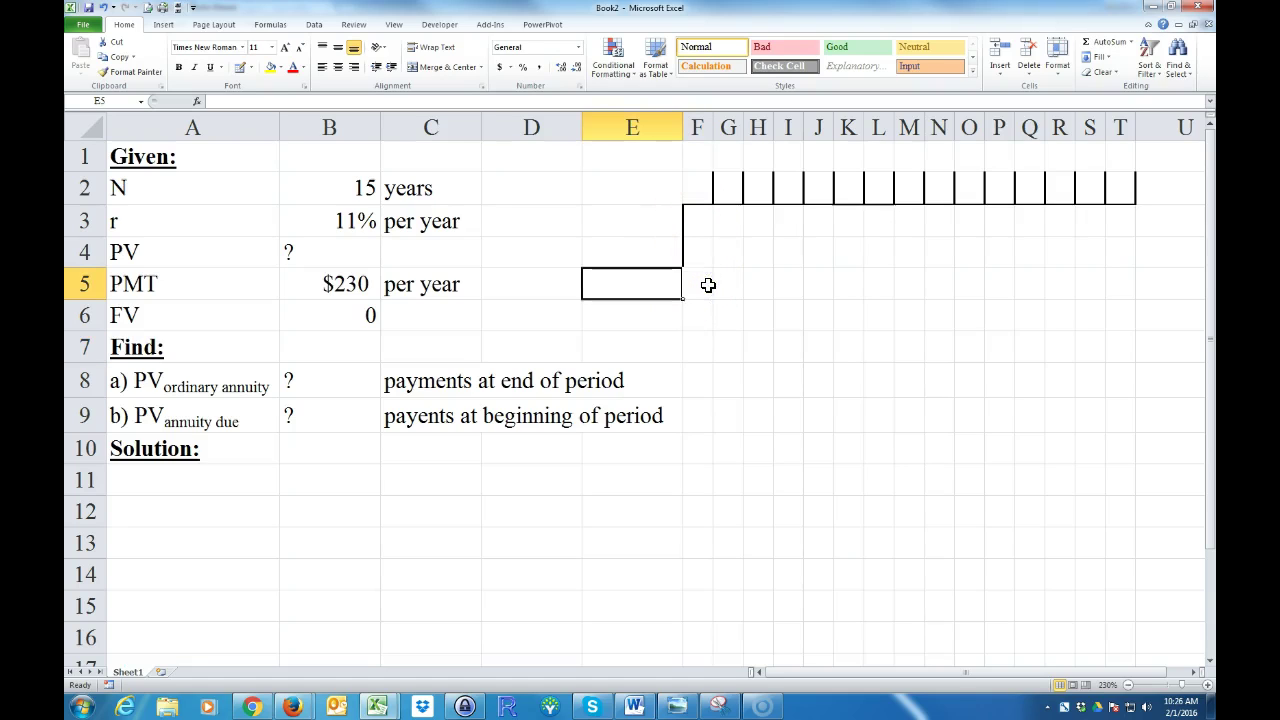
text(pv)
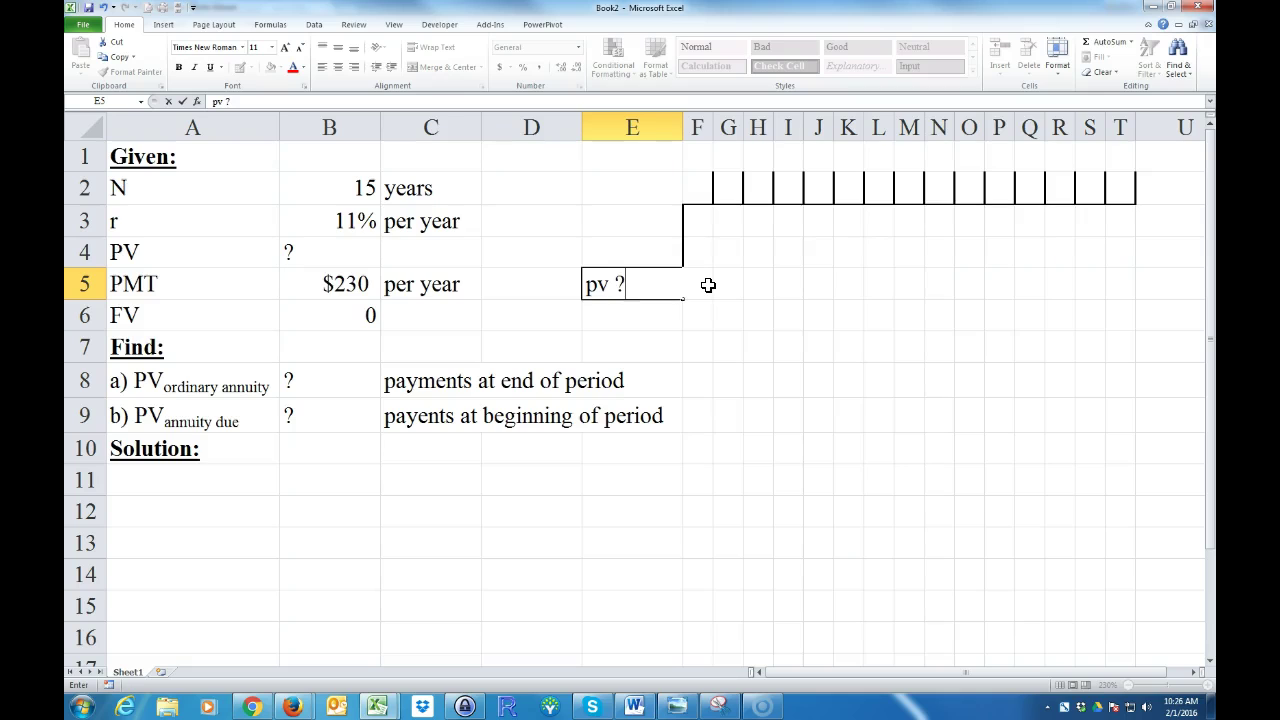
click(631, 511)
- Enter the heading "PMT's" in G1 above the timeline and change the label in E5 to "PV ?"
click(737, 155)
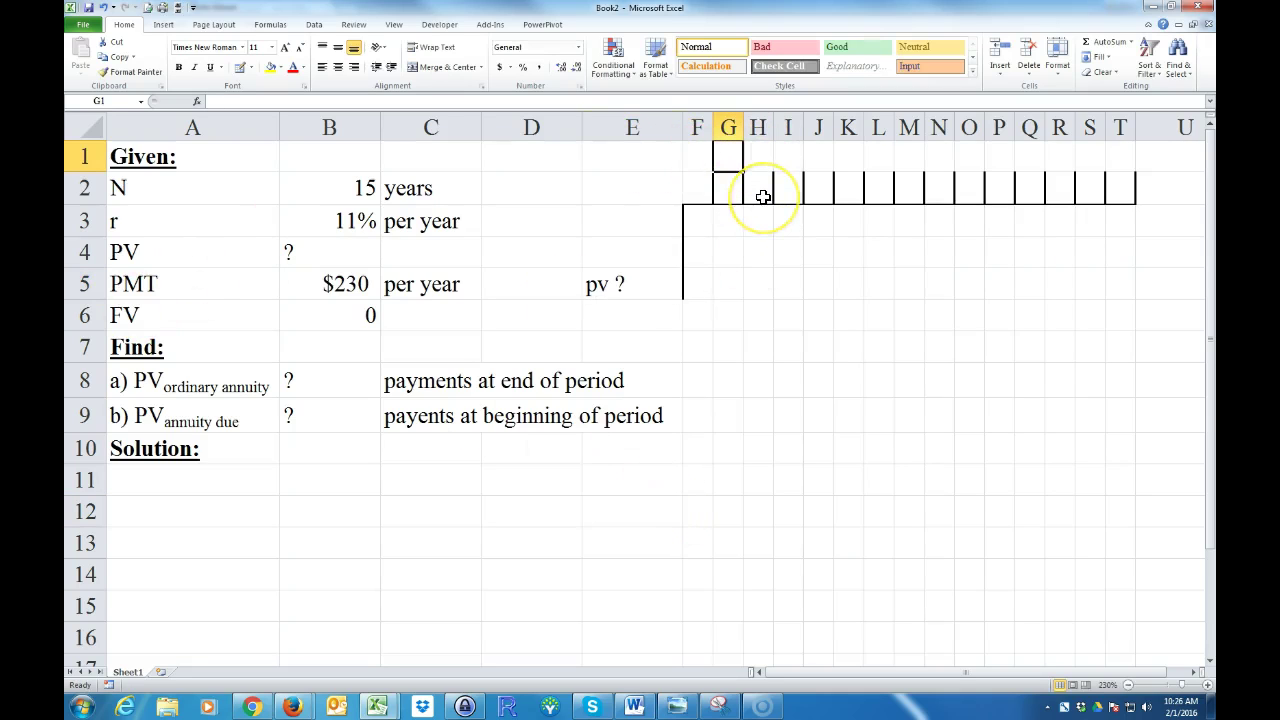
text(m)
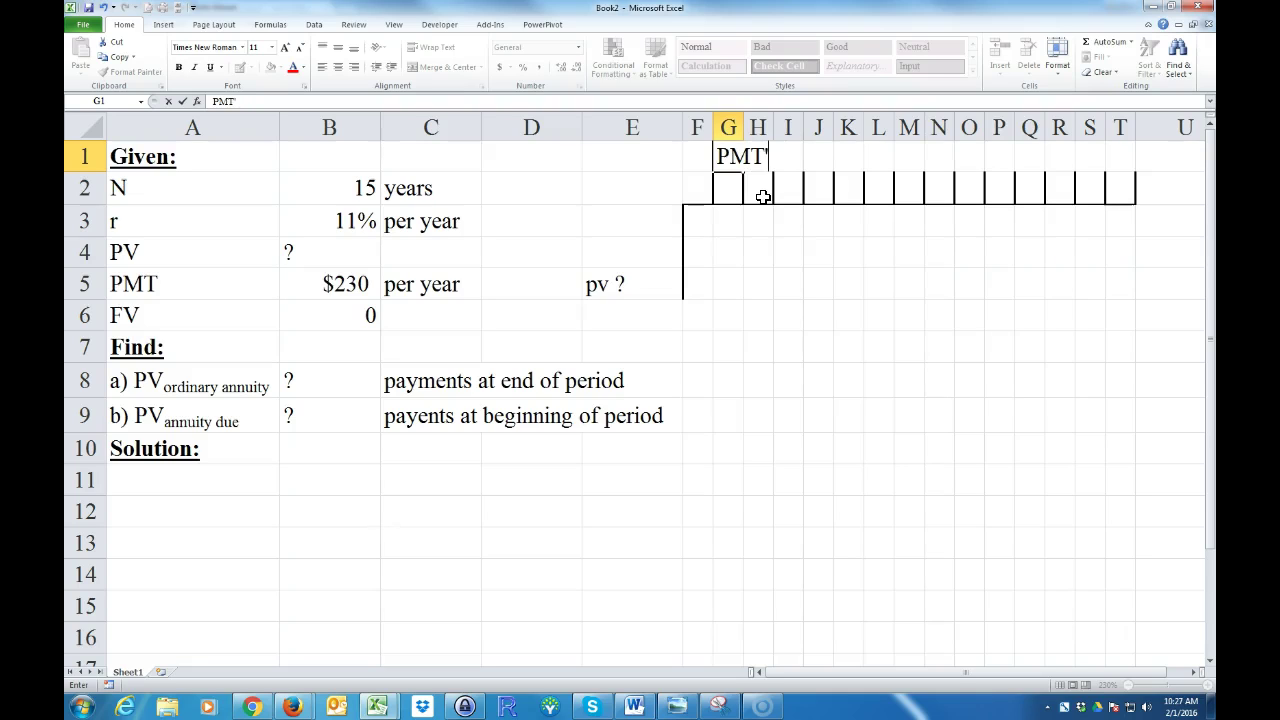
key(Return)
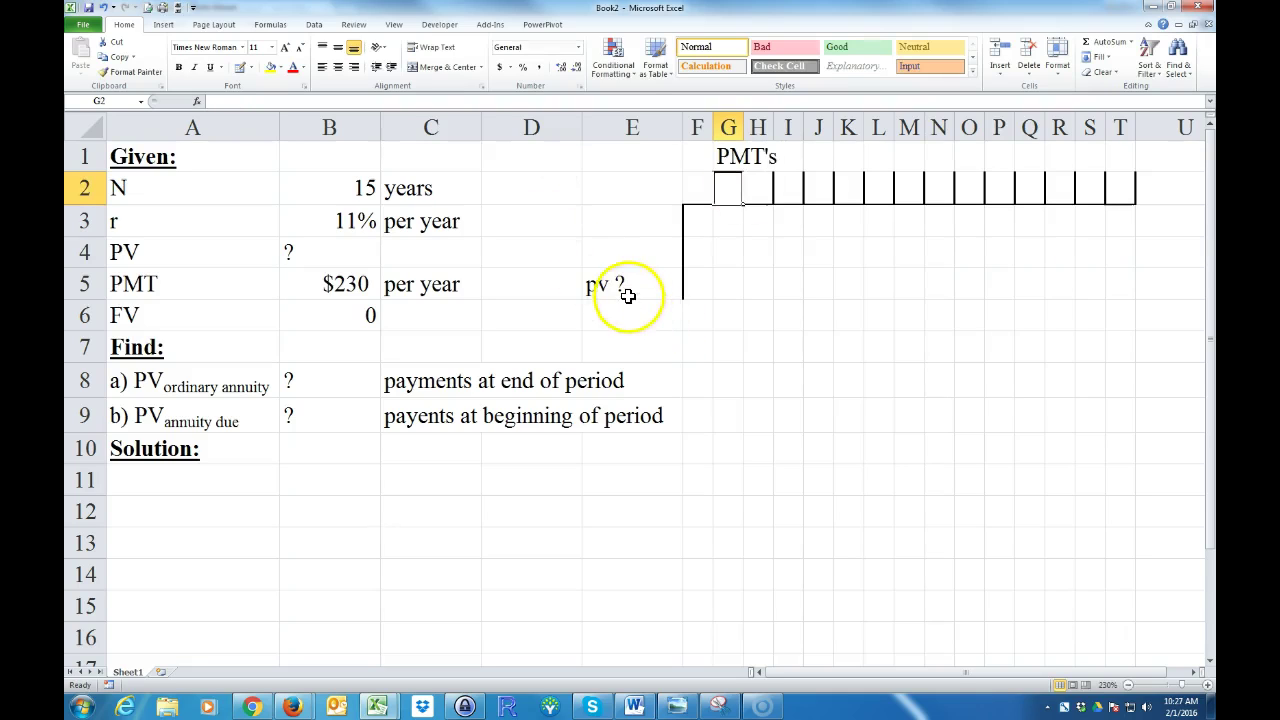
double_click(609, 287)
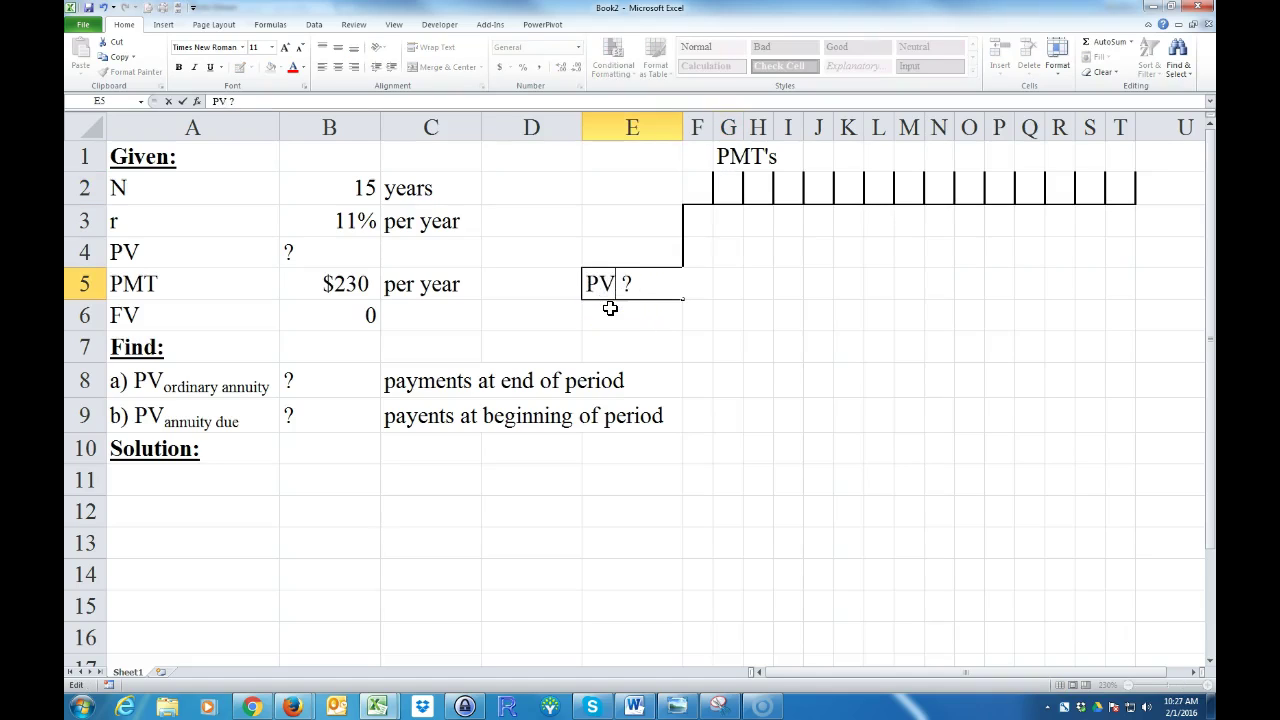
click(758, 506)
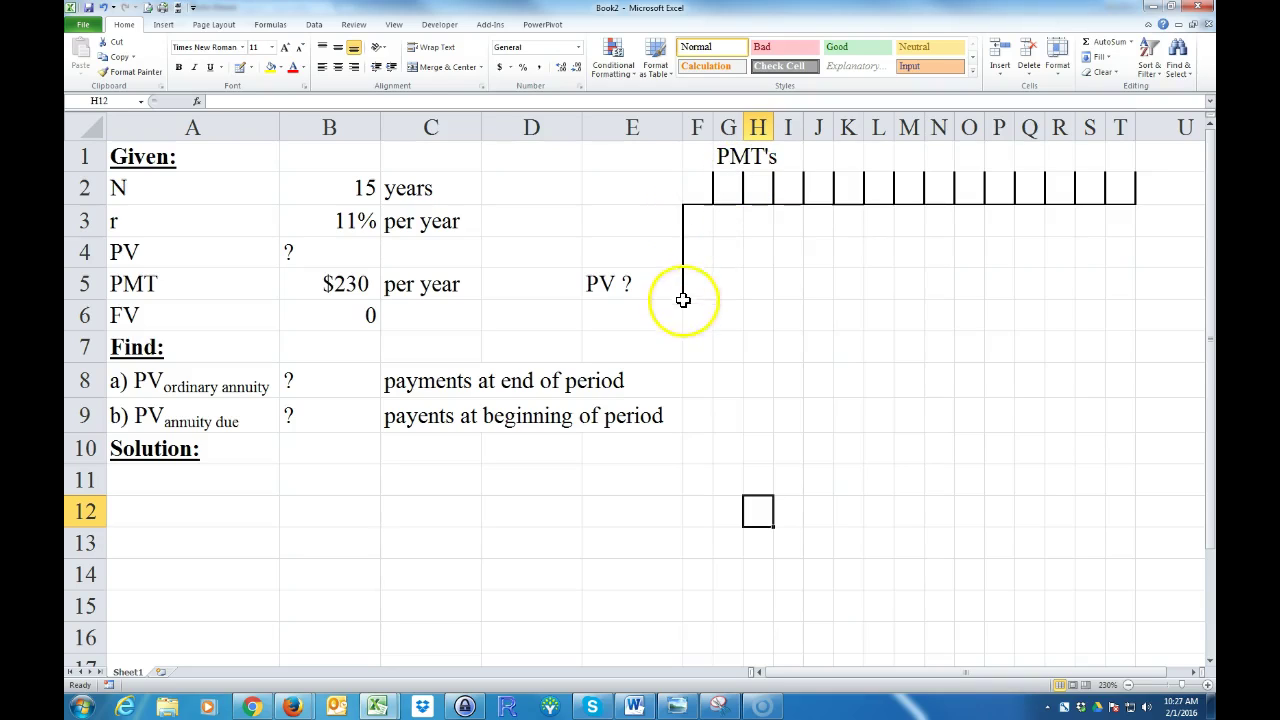
click(346, 212)
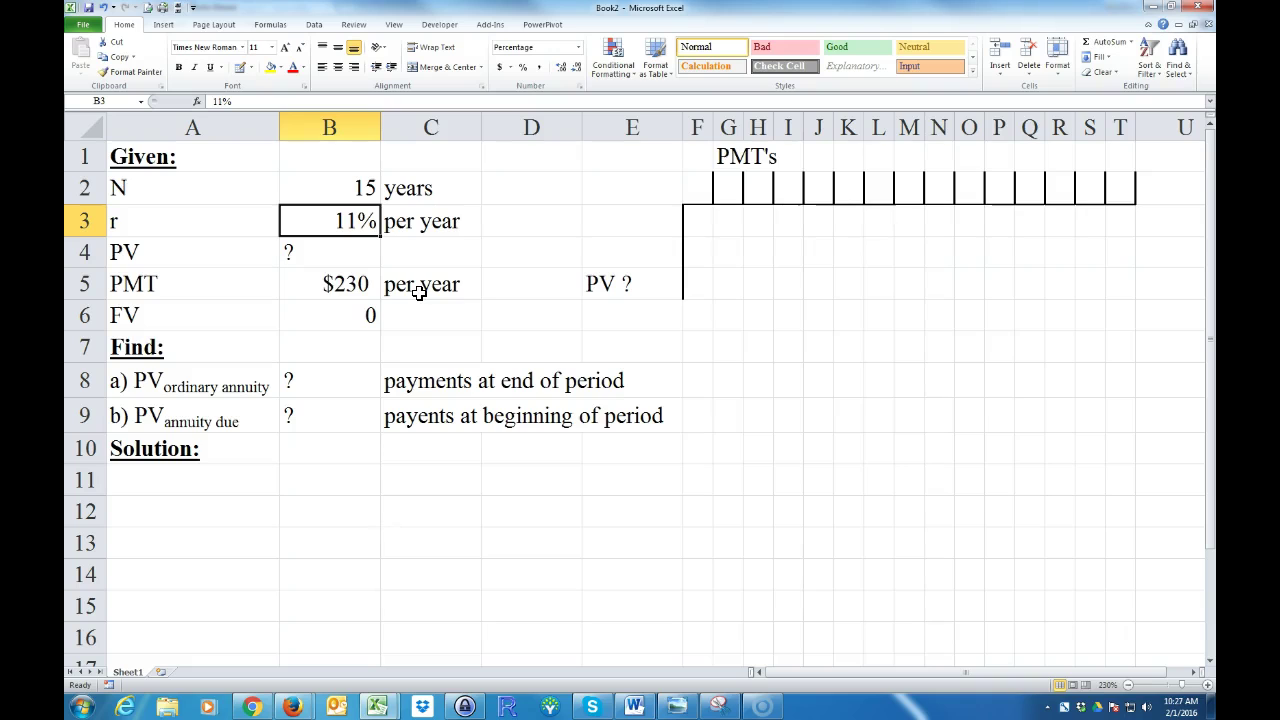
click(313, 313)
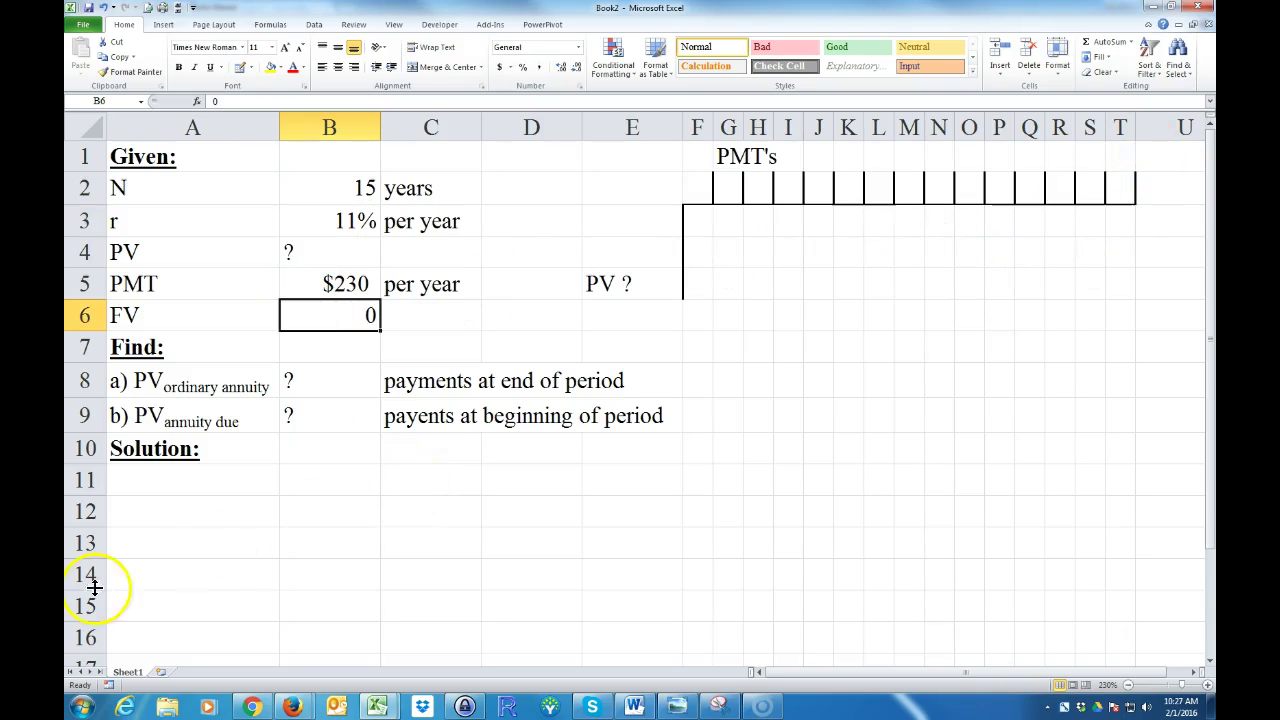
- Copy the ordinary annuity label and its question mark from A8:B8 to A11 under the Solution heading
drag(215, 382, 289, 382)
right_click(290, 384)
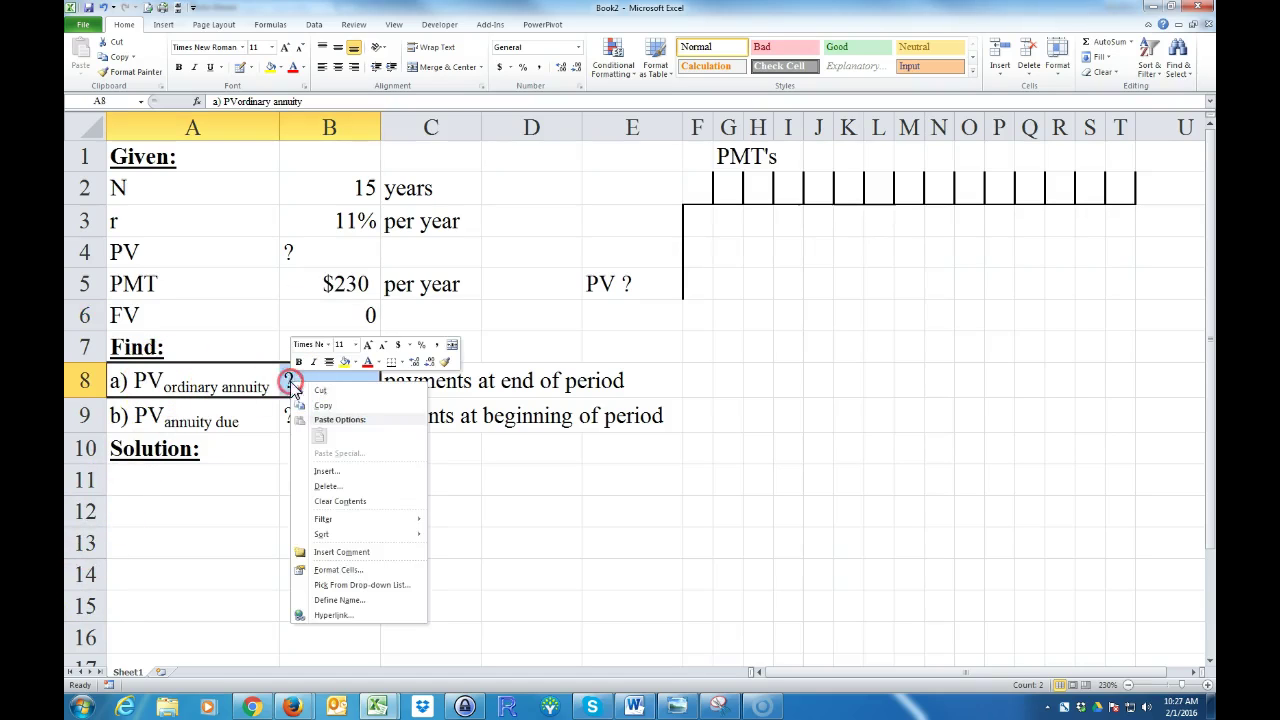
click(323, 405)
click(175, 478)
right_click(172, 479)
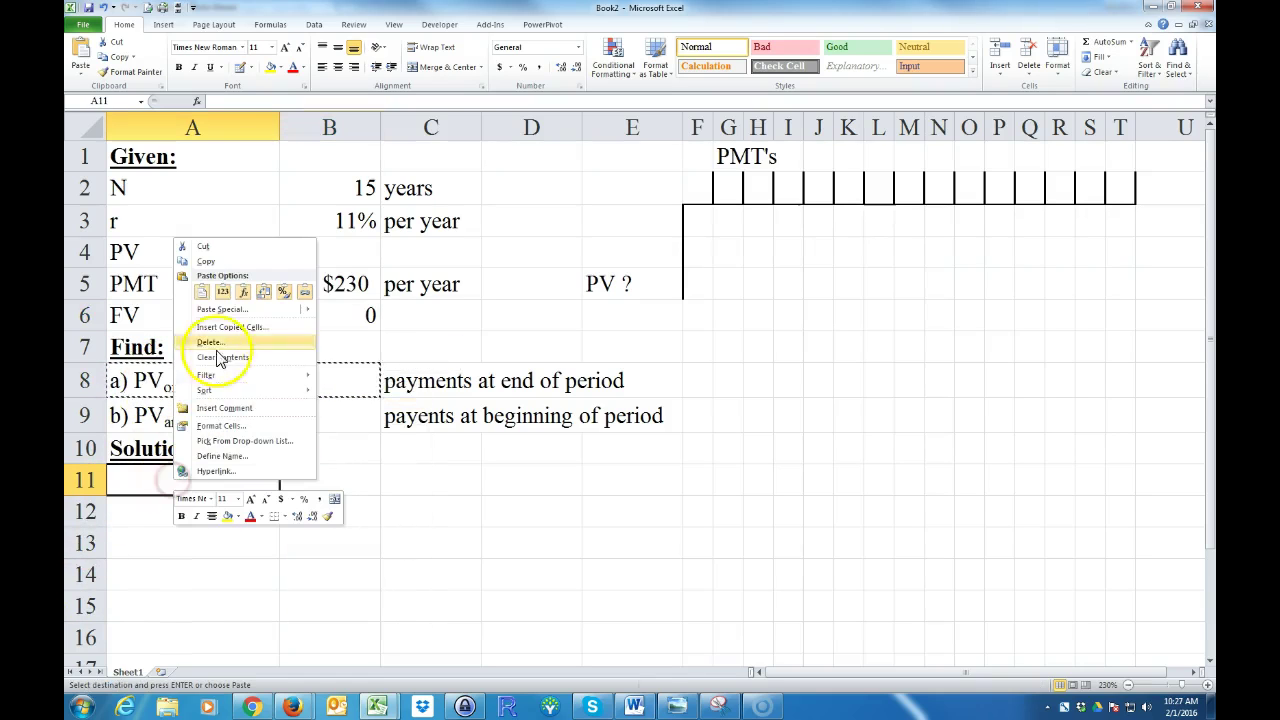
click(201, 291)
click(243, 548)
- Calculate the ordinary annuity's present value in B11 with =PV(B3,B2,B5,,), leaving the future value and payment type arguments empty
click(325, 480)
text(=)
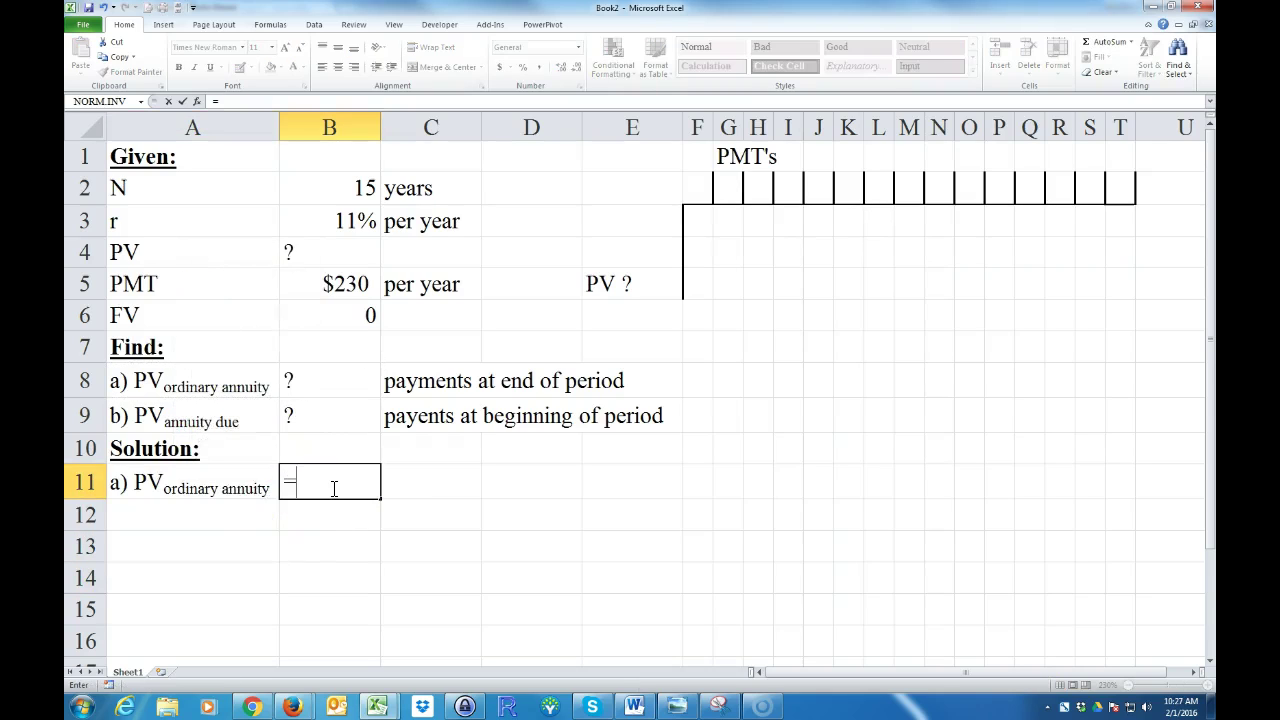
text(PV)
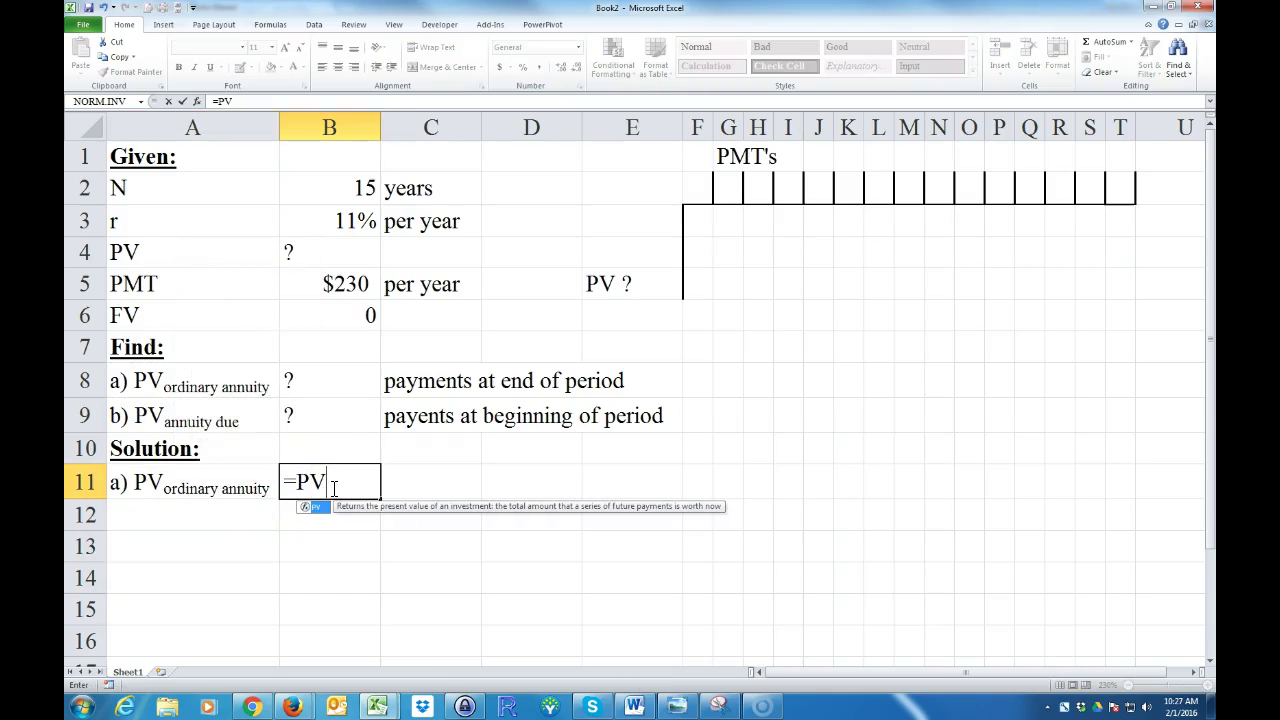
text(()
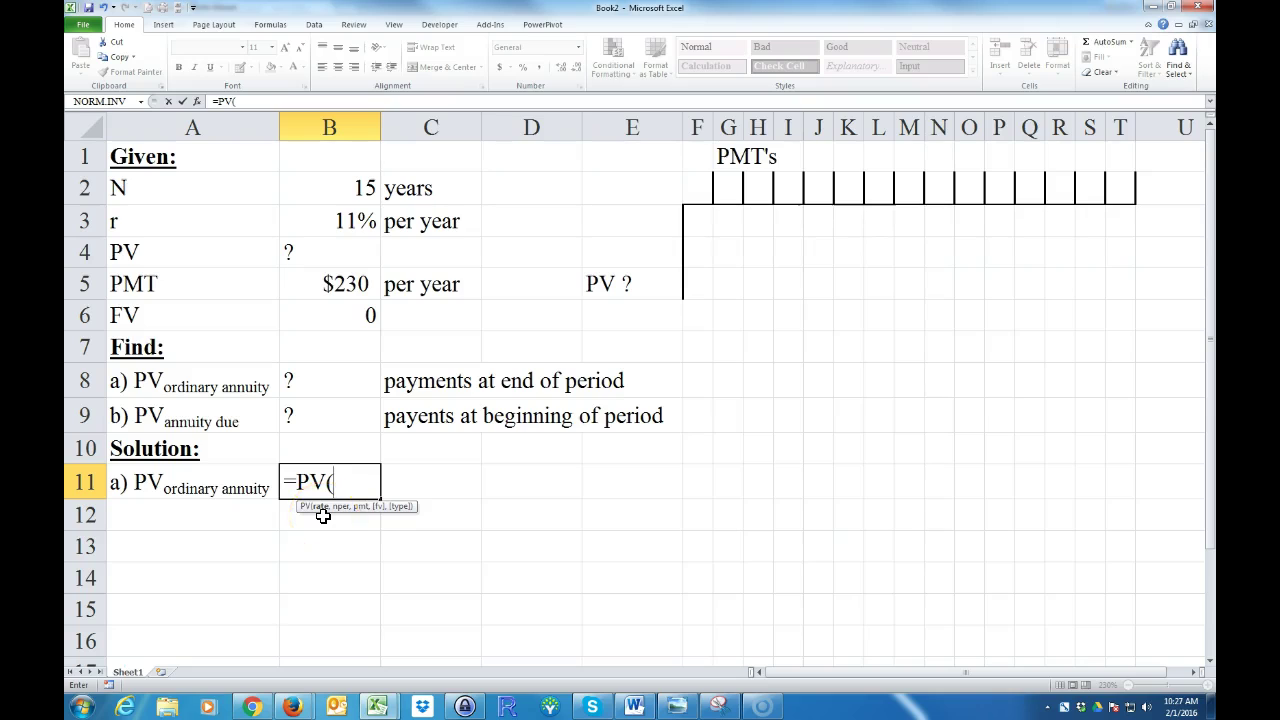
click(345, 220)
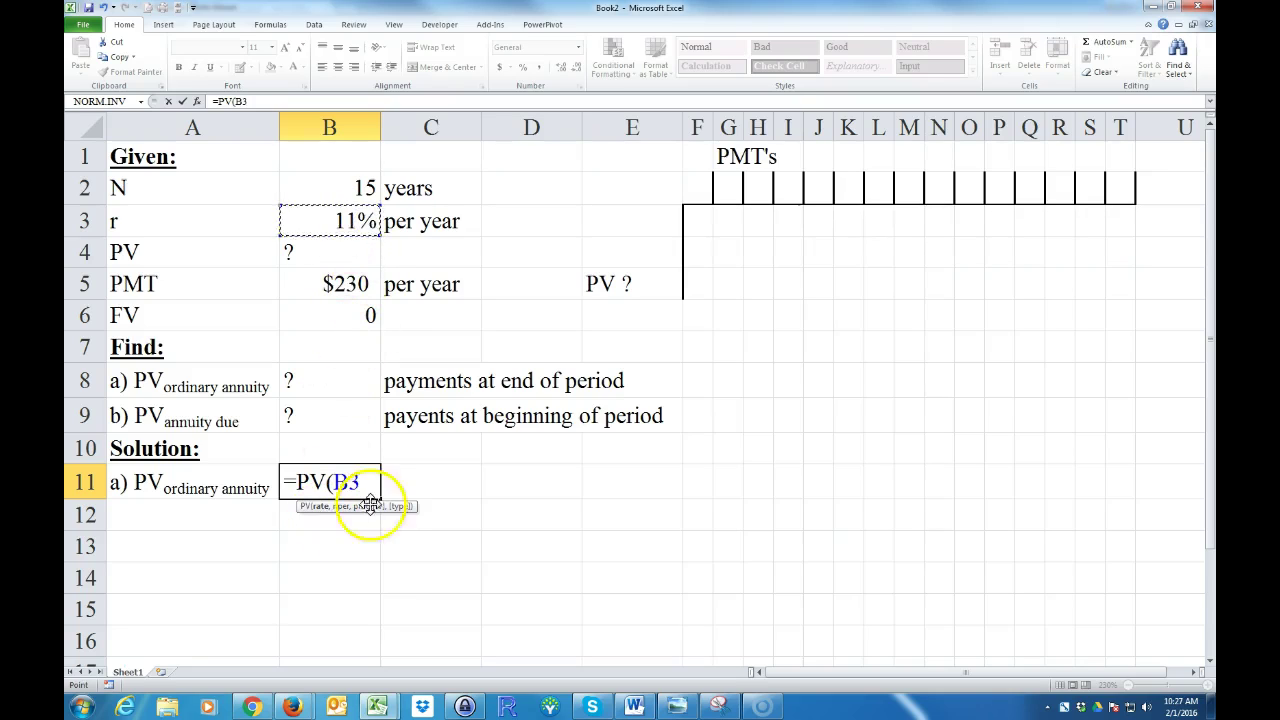
text(,)
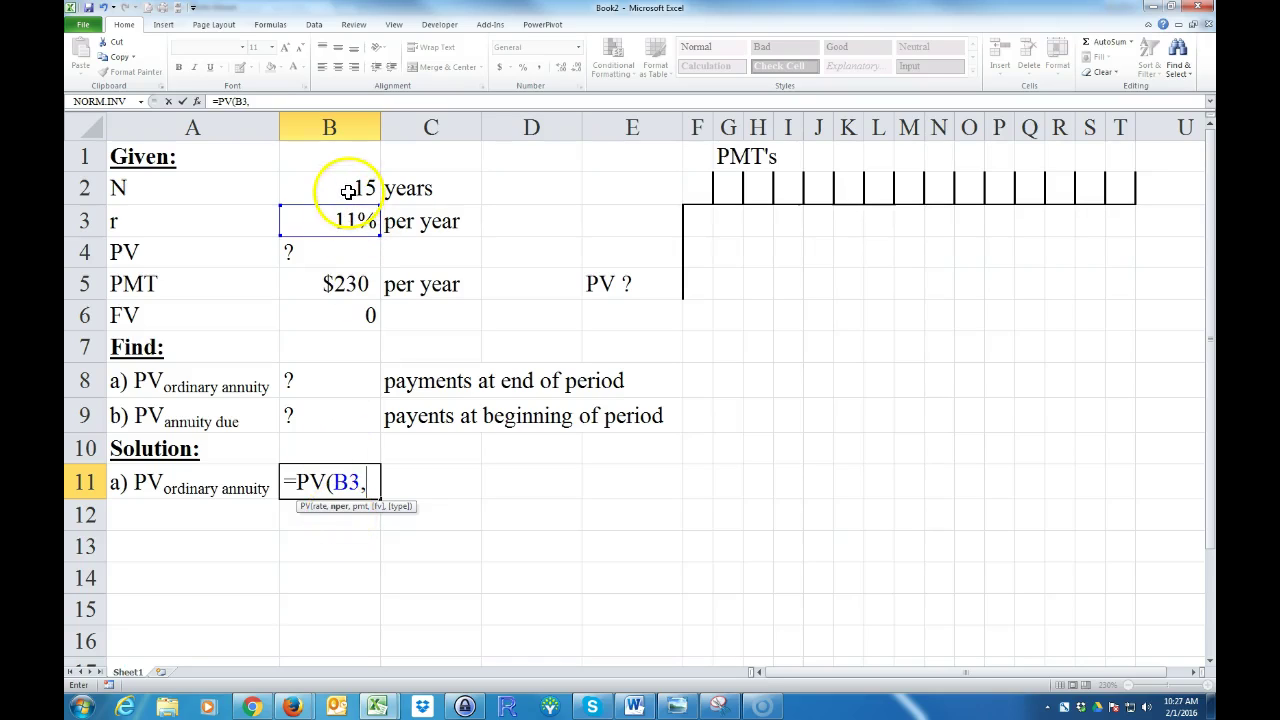
click(345, 190)
text(,)
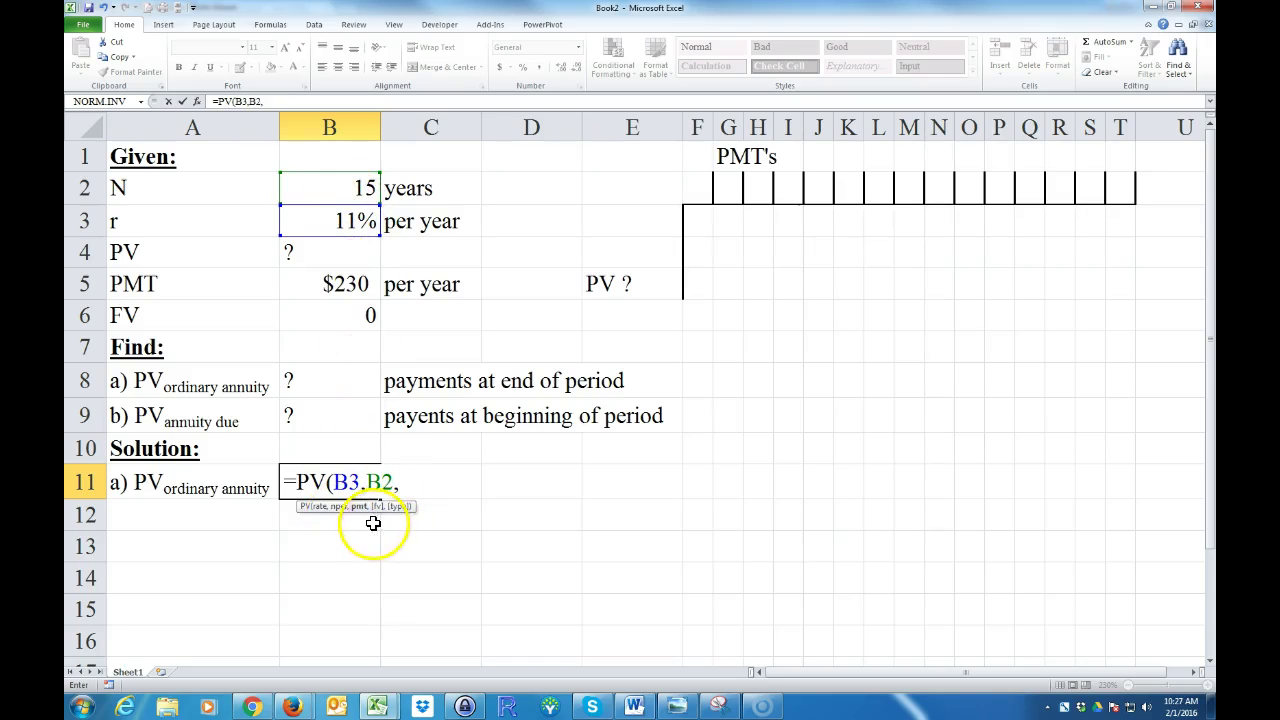
click(337, 285)
text(,)
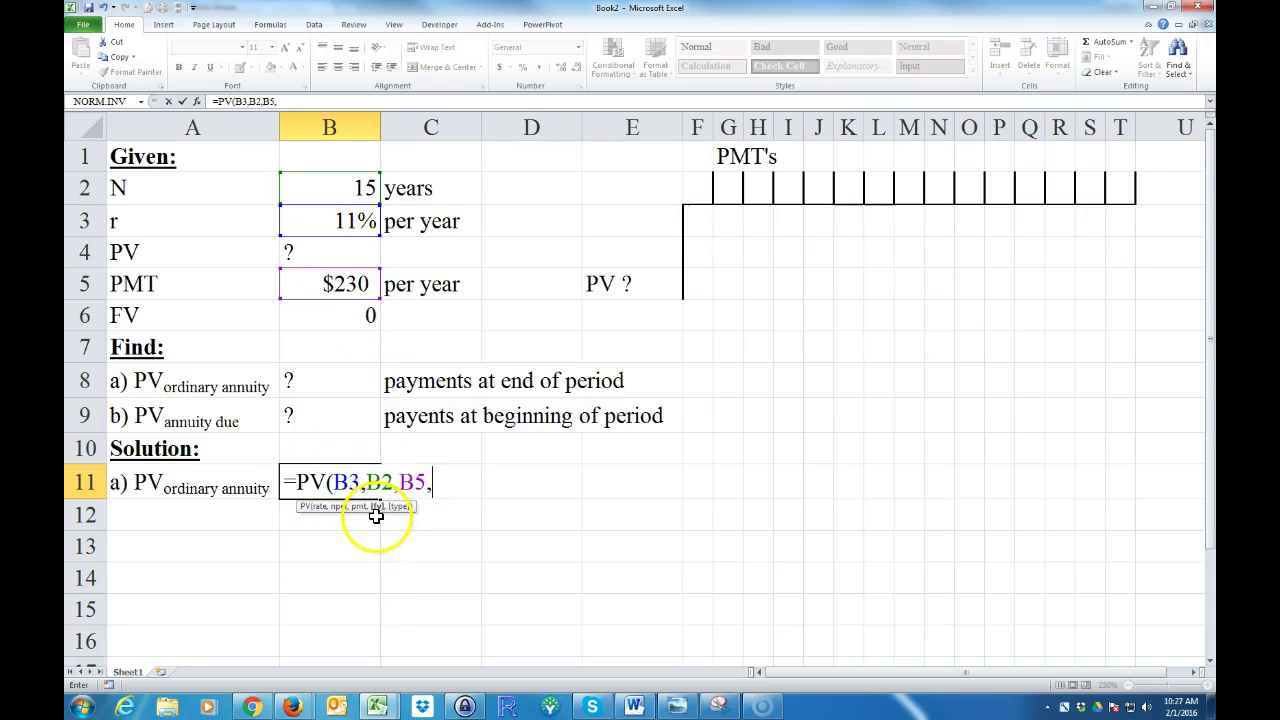
click(350, 316)
key(BackSpace)
key(BackSpace)
text(,)
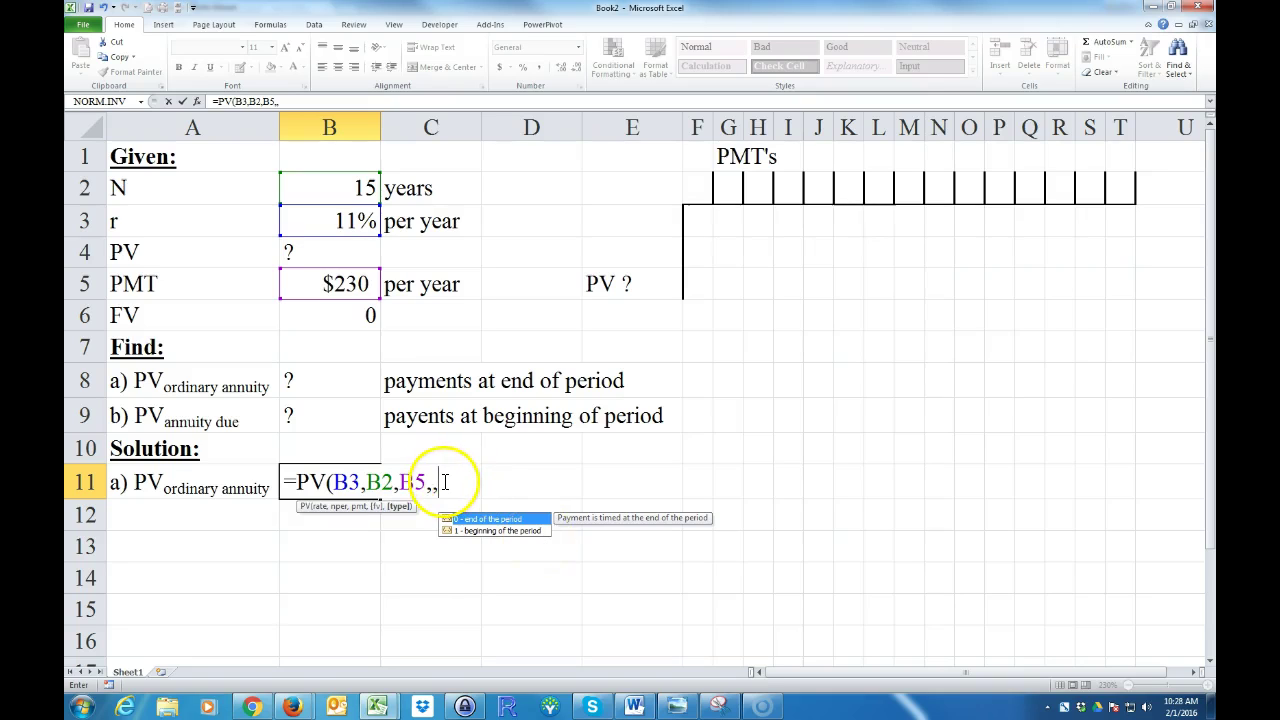
key(Return)
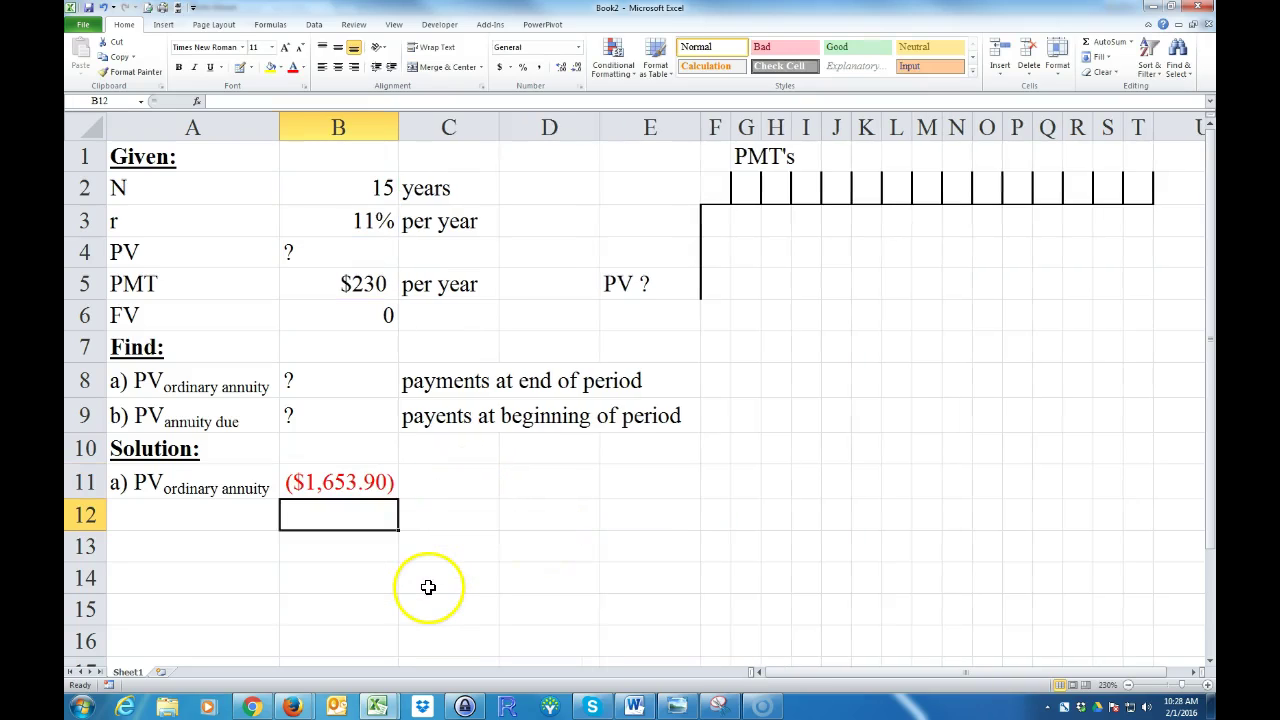
click(343, 487)
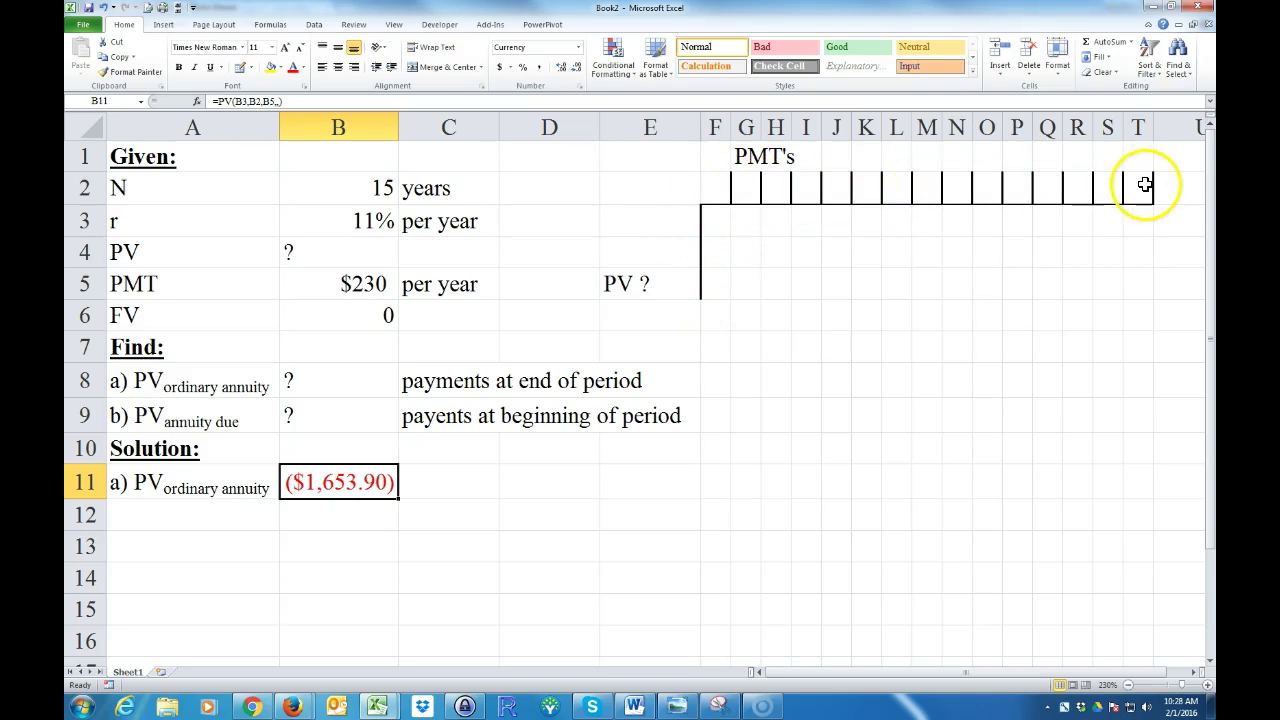
click(355, 522)
click(349, 486)
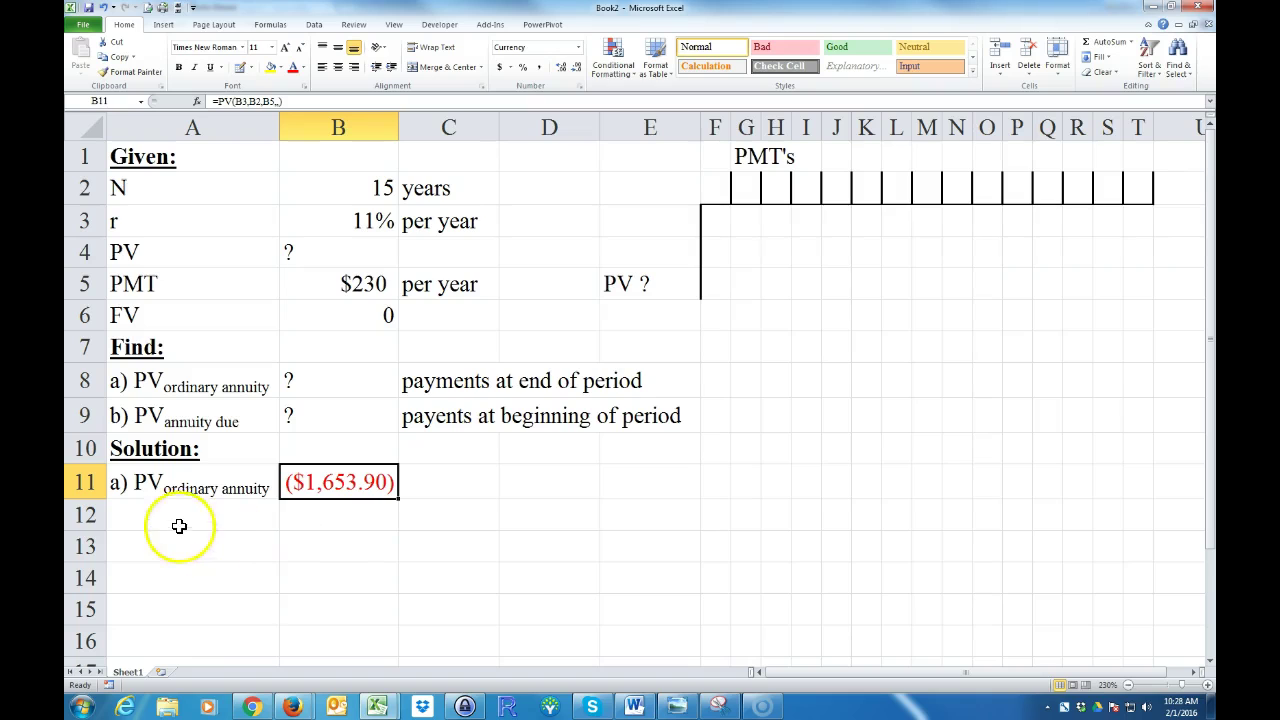
click(168, 490)
- Copy the annuity due label and its question mark from A9:B9 to A12 below the ordinary annuity solution
drag(160, 415, 312, 412)
right_click(310, 418)
click(341, 443)
click(183, 514)
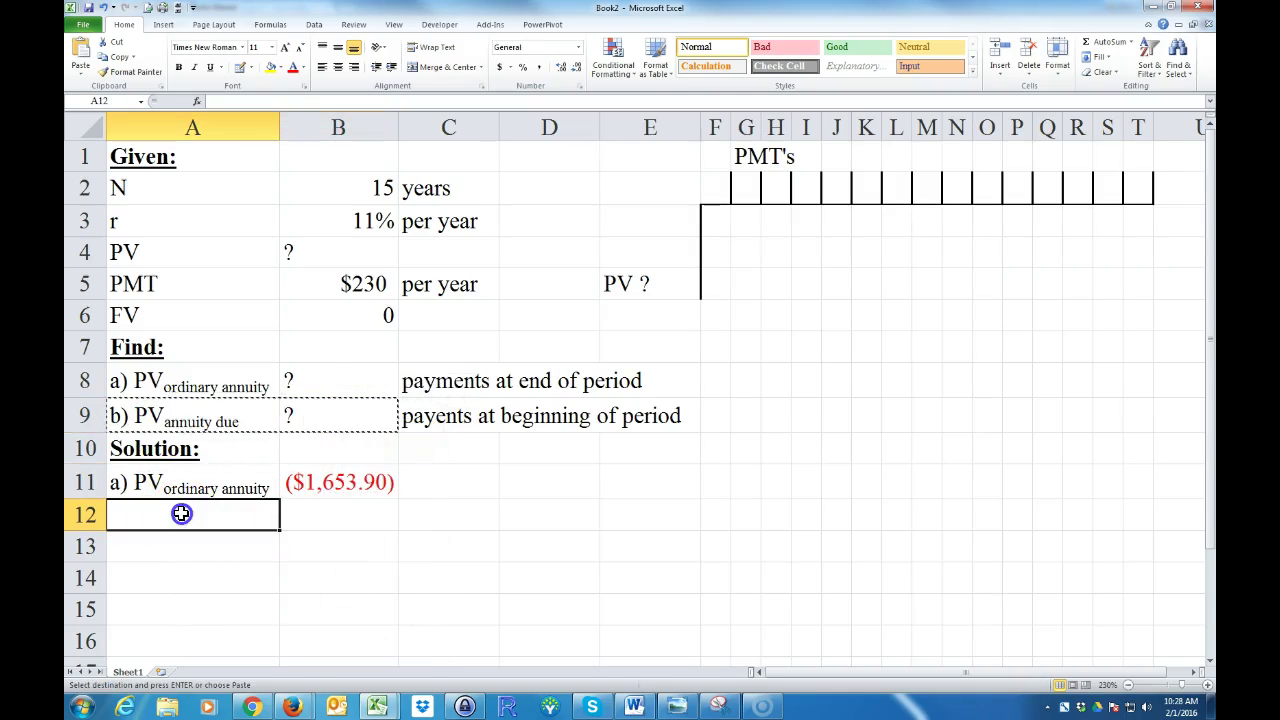
right_click(180, 512)
click(210, 327)
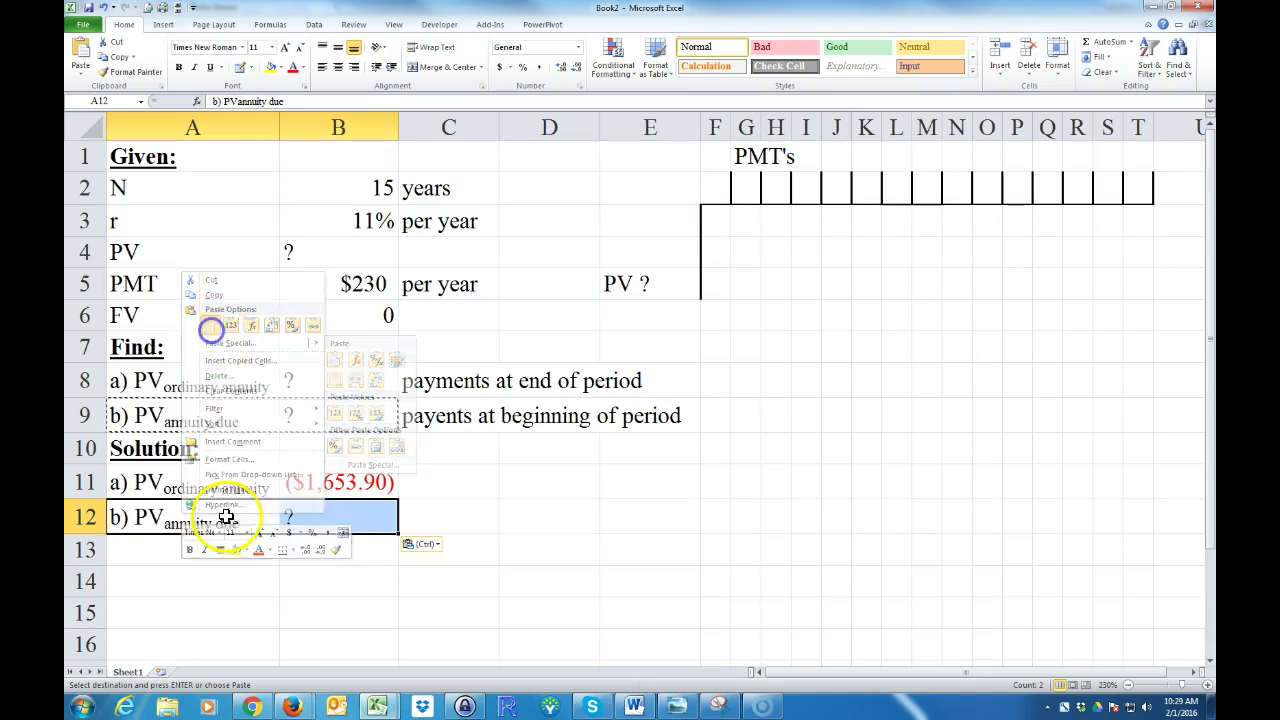
- Calculate the annuity due's present value in B12 with =PV(B3,B2,B5,,1), using beginning-of-period payments
double_click(318, 516)
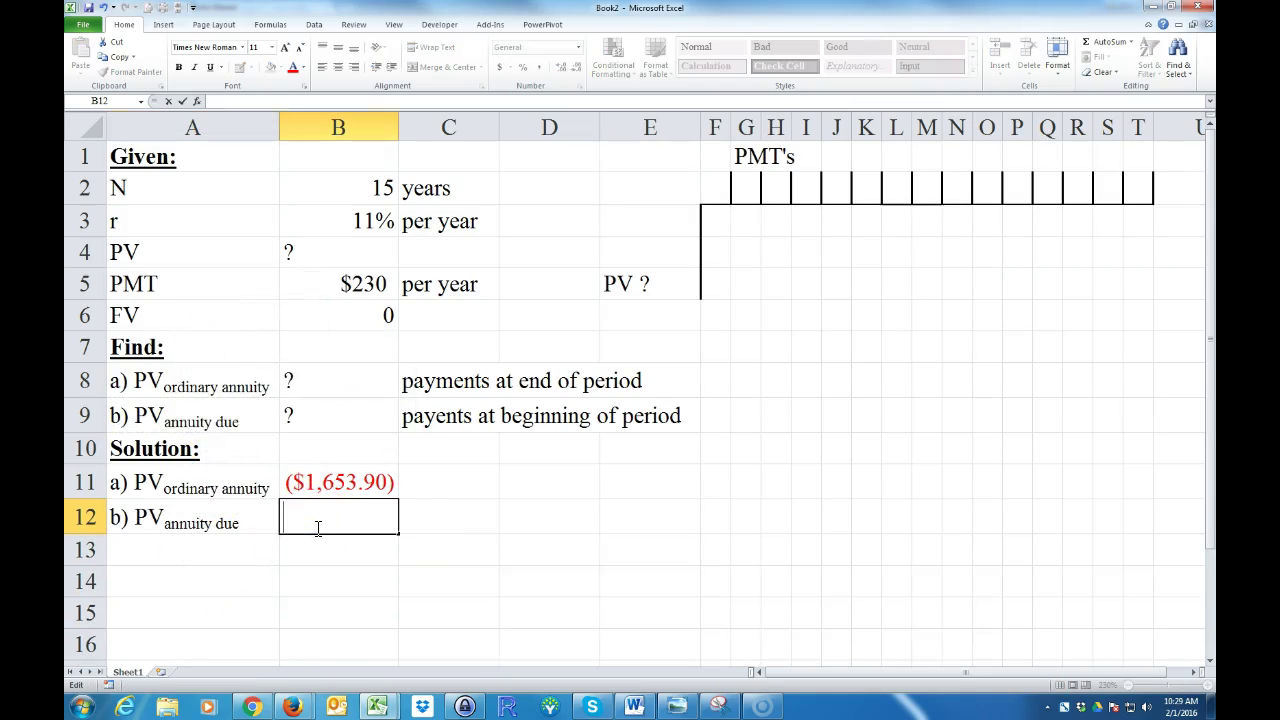
text(=)
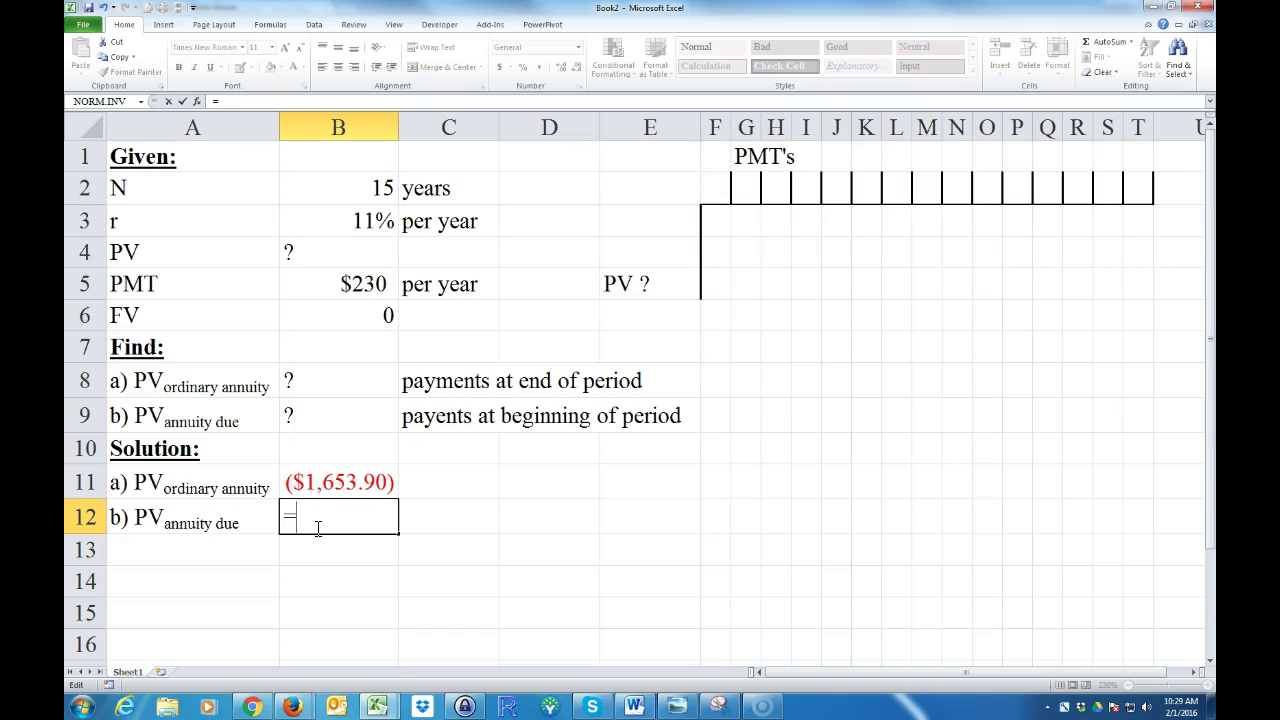
text(pv()
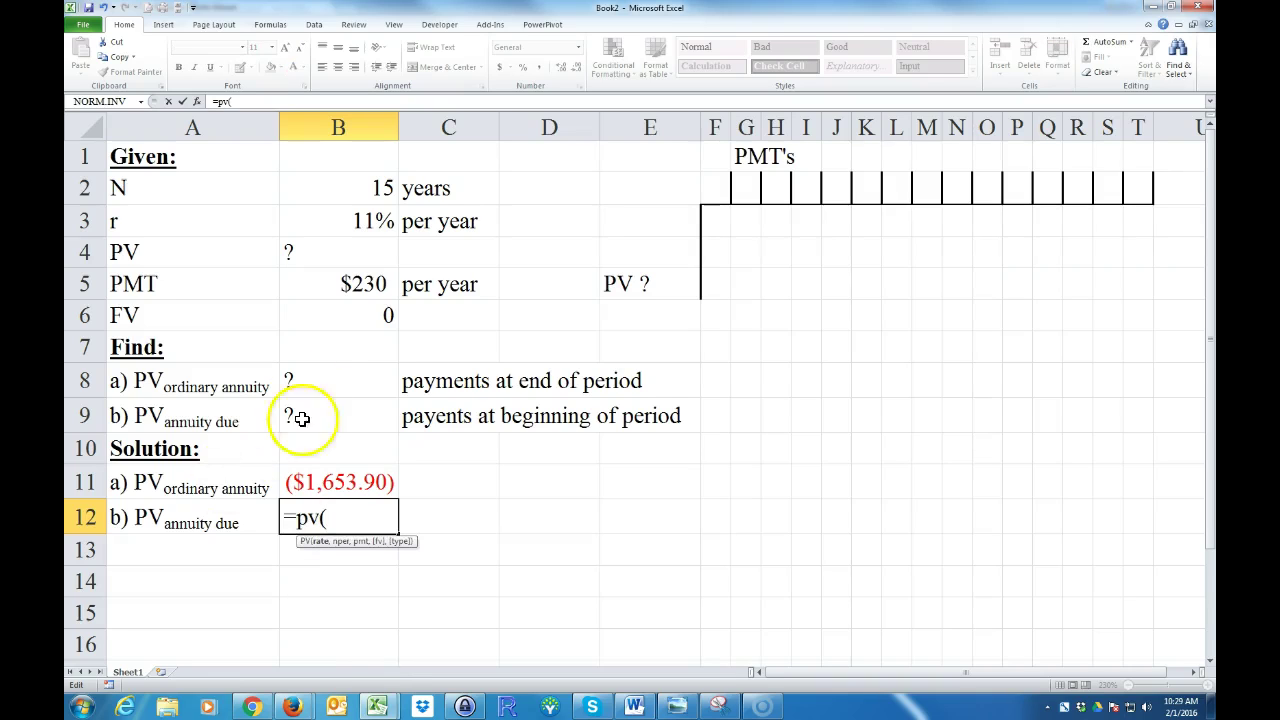
click(338, 216)
text(,)
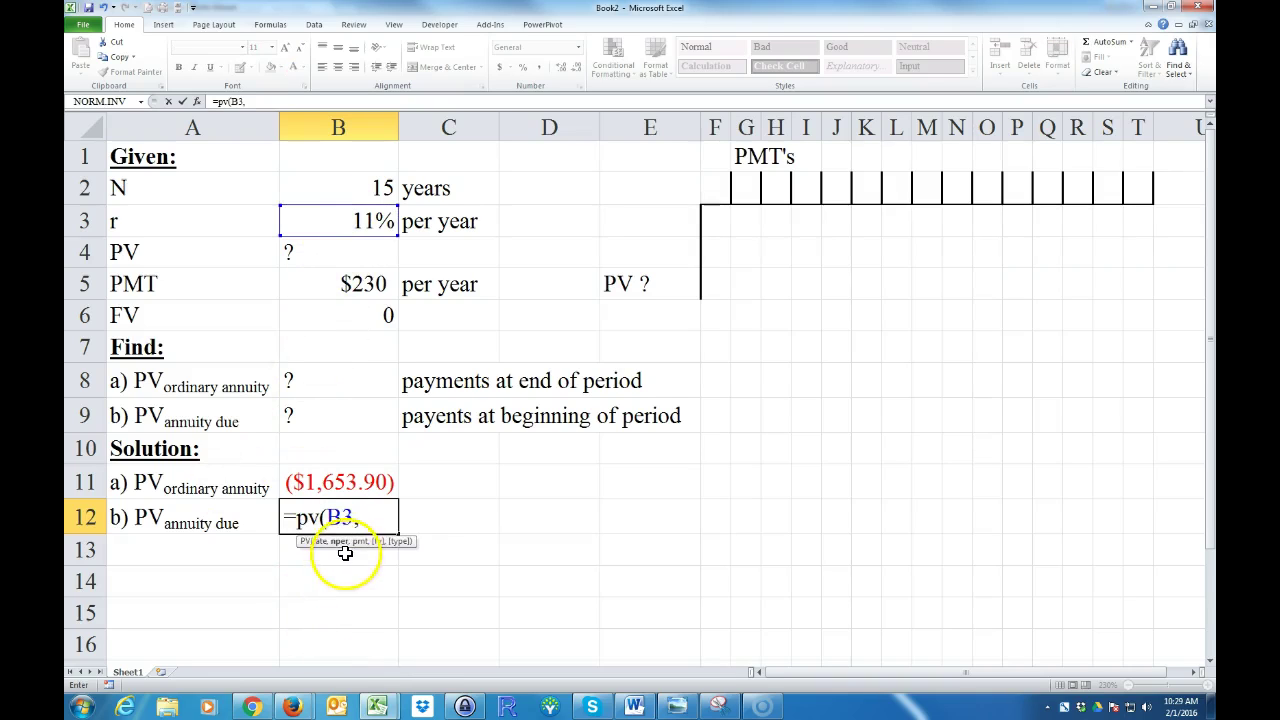
click(352, 190)
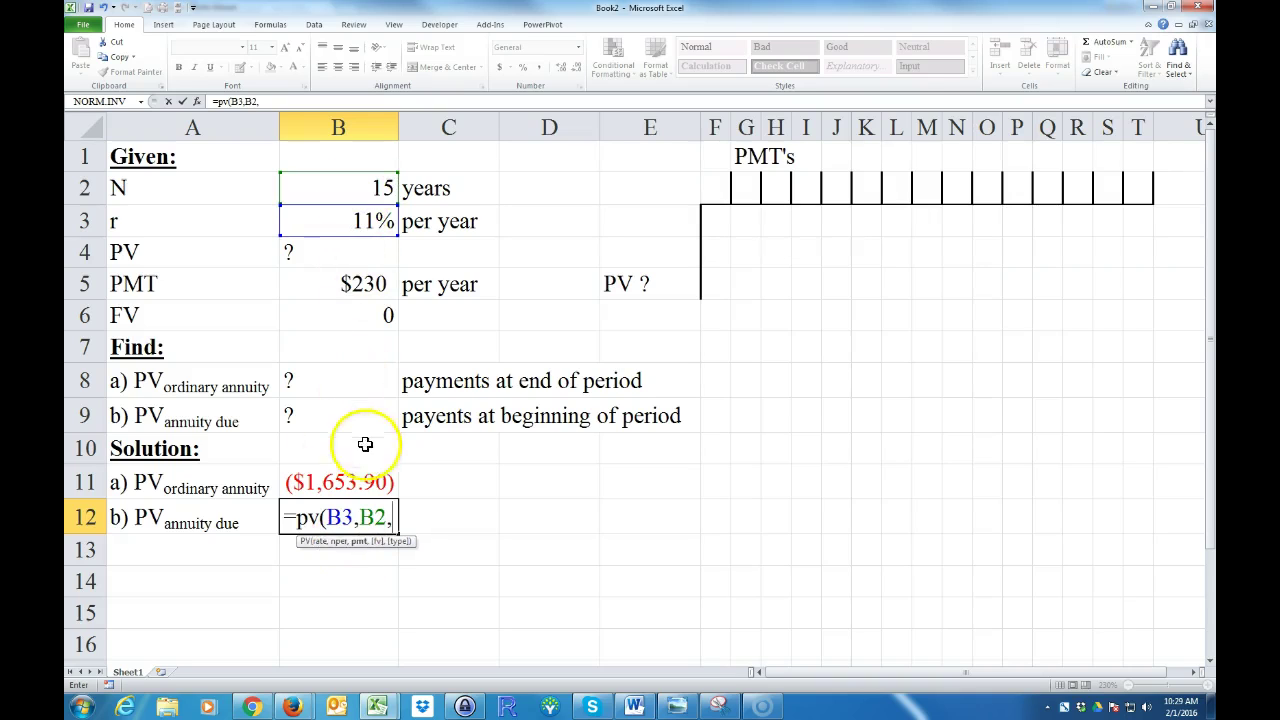
text(,)
click(360, 284)
text(,,)
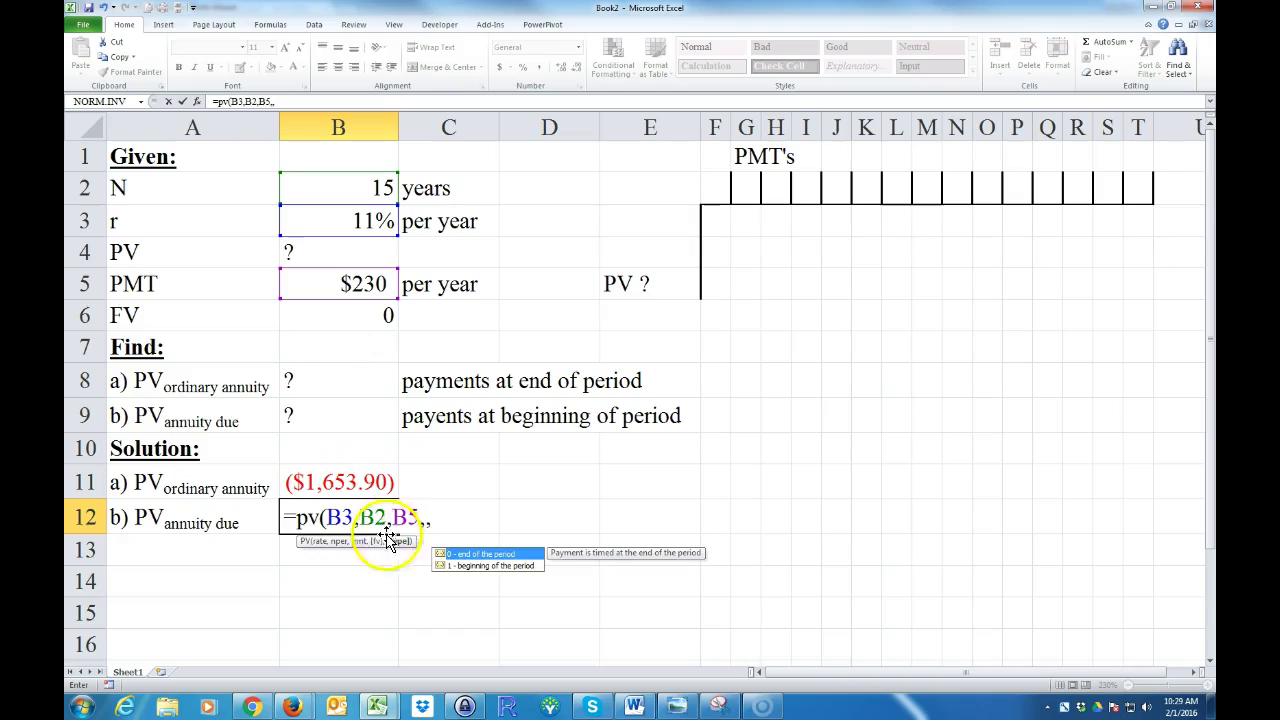
click(491, 574)
key(Return)
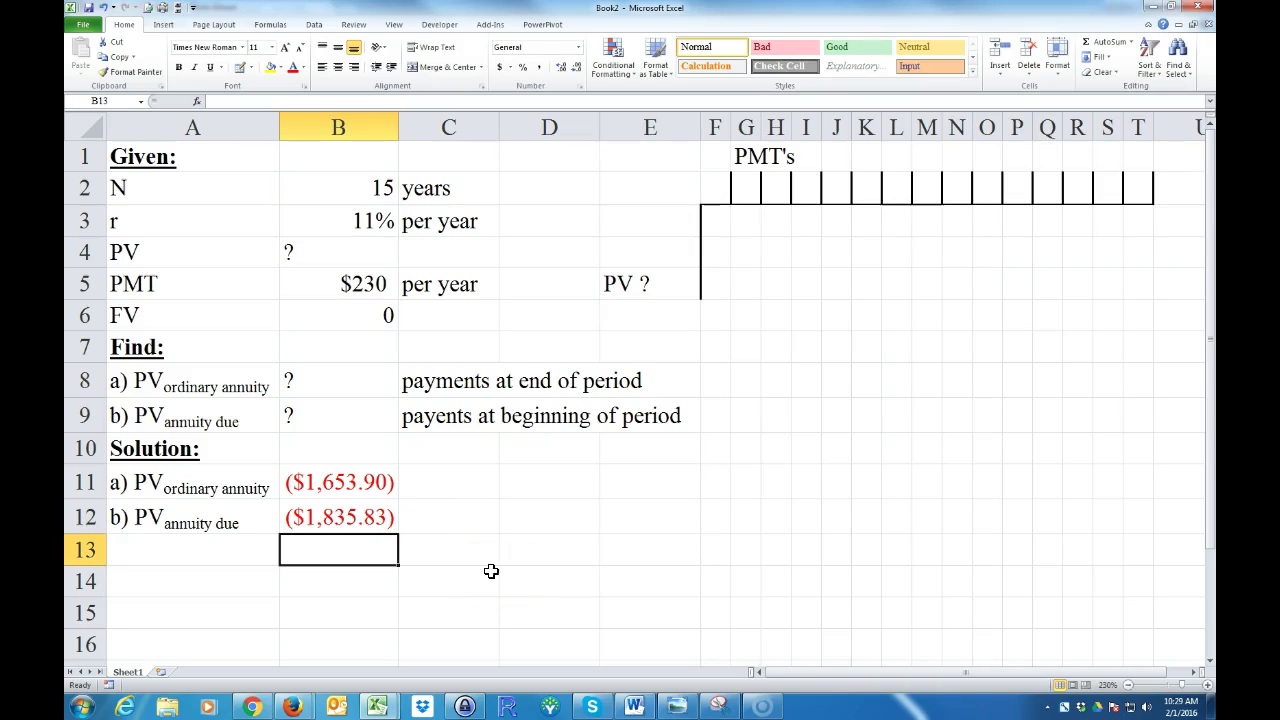
- Highlight the two solution rows A11:B12 with yellow fill
drag(166, 486, 330, 517)
click(270, 67)
click(572, 601)
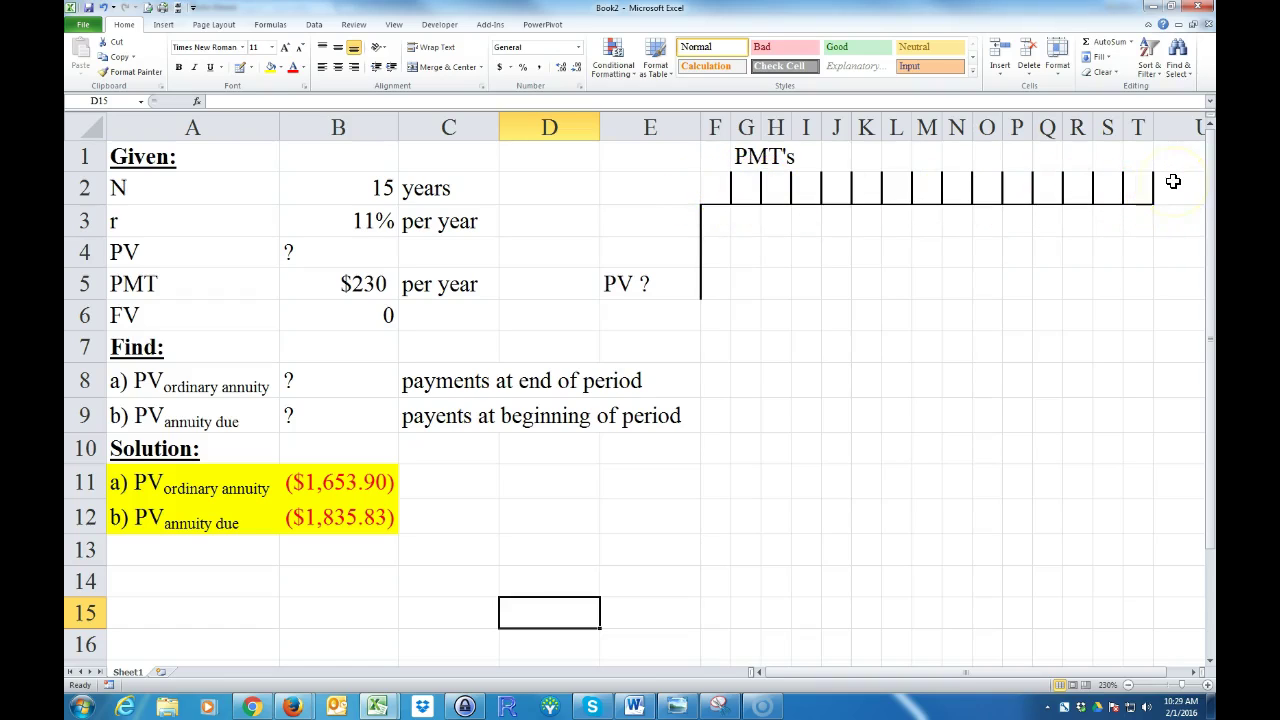
- Copy the cell formatting of U3 onto U2, just past the end of the timeline, with Format Painter
click(1173, 181)
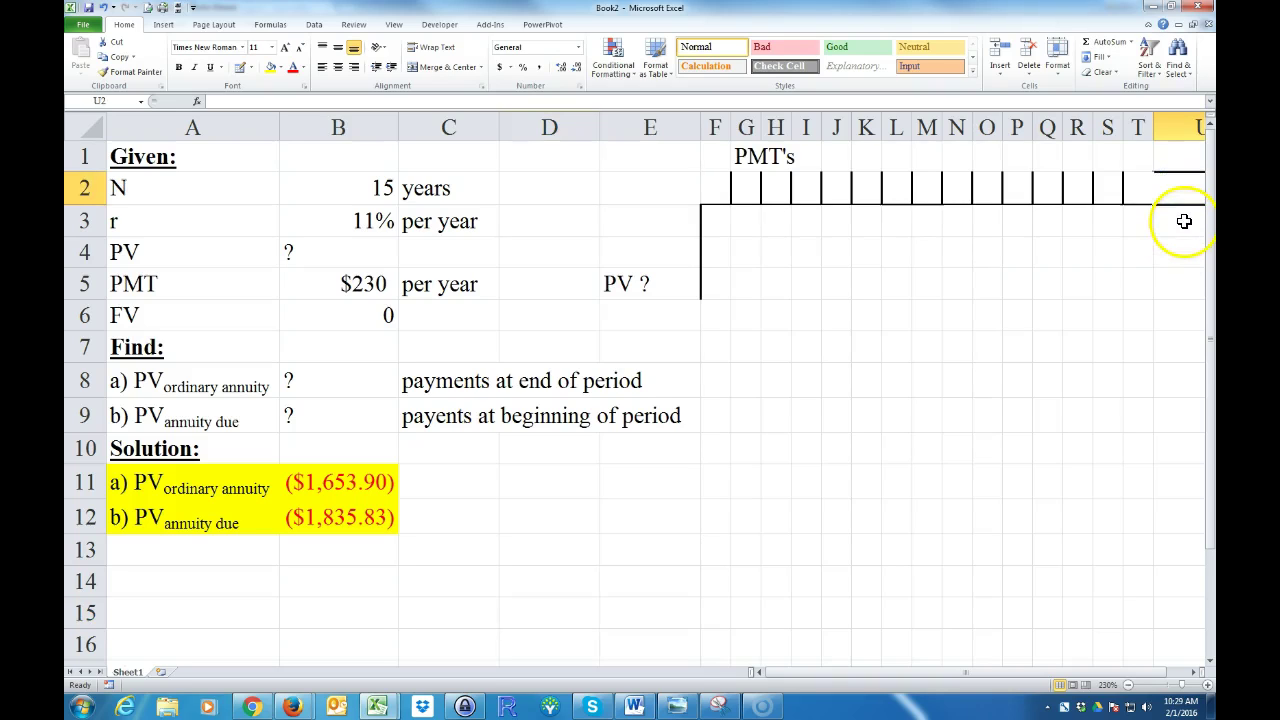
click(1183, 221)
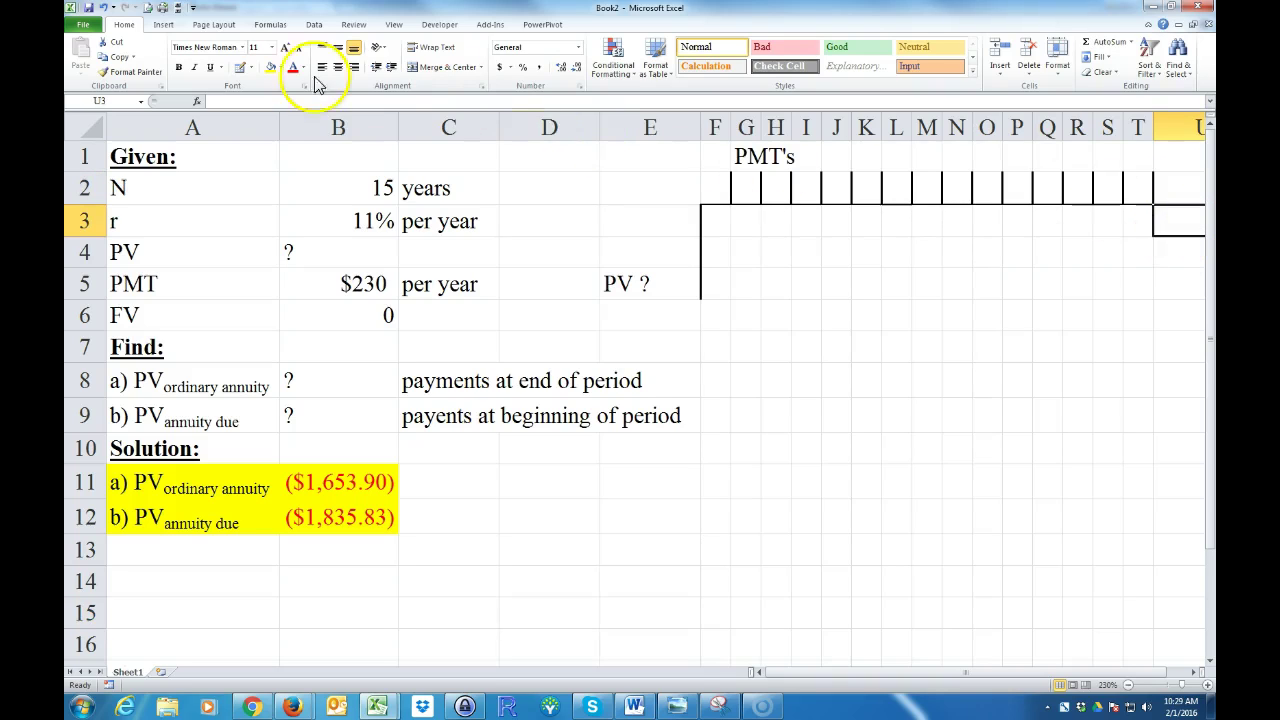
click(118, 74)
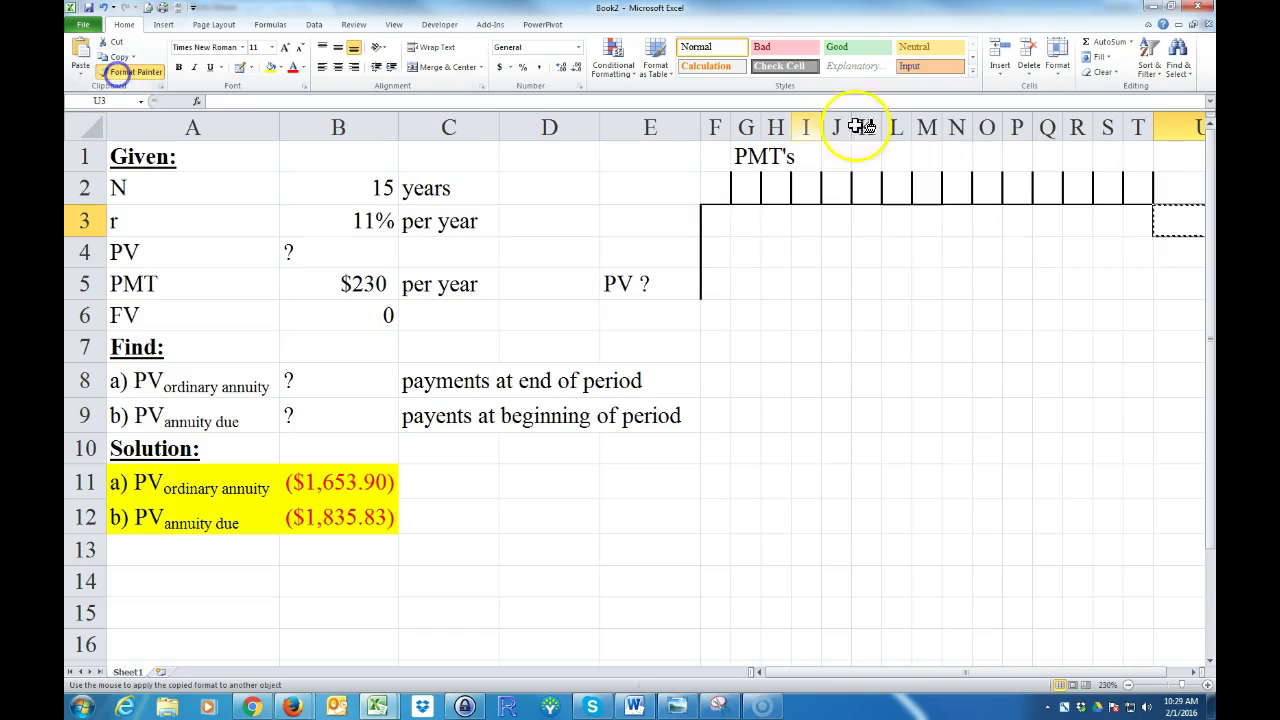
click(1160, 183)
click(1173, 256)
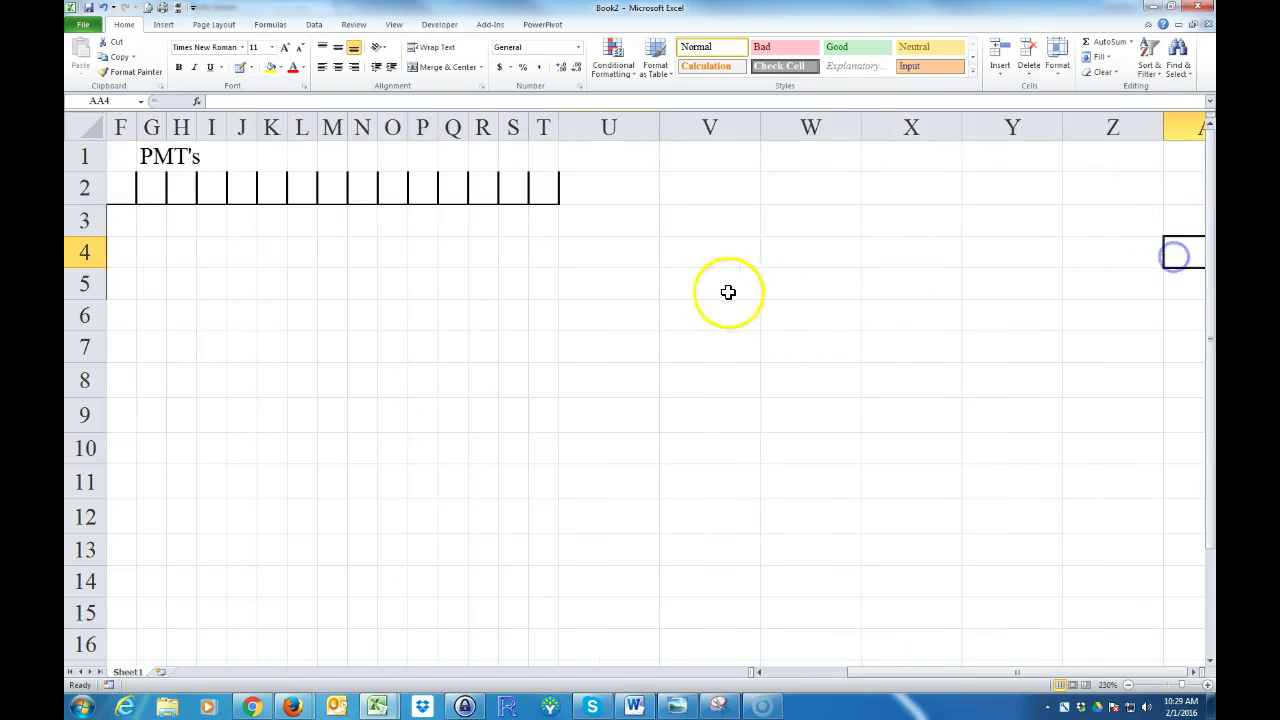
click(544, 188)
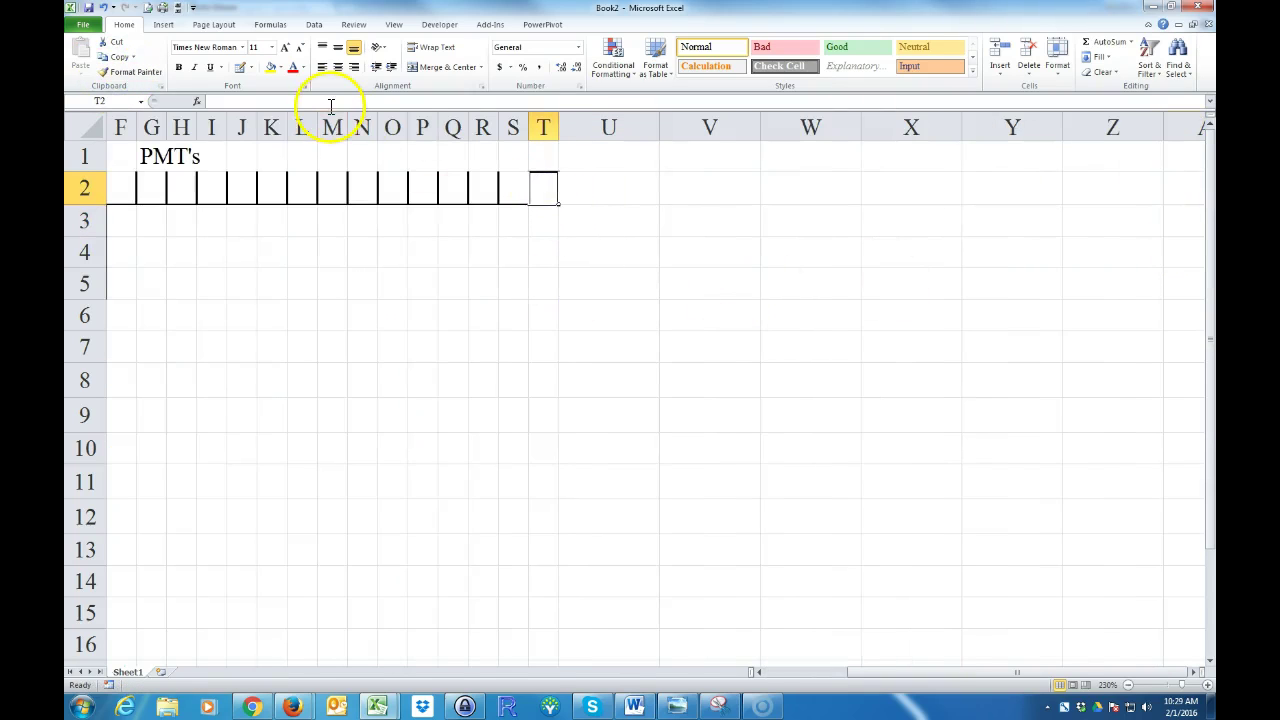
click(560, 189)
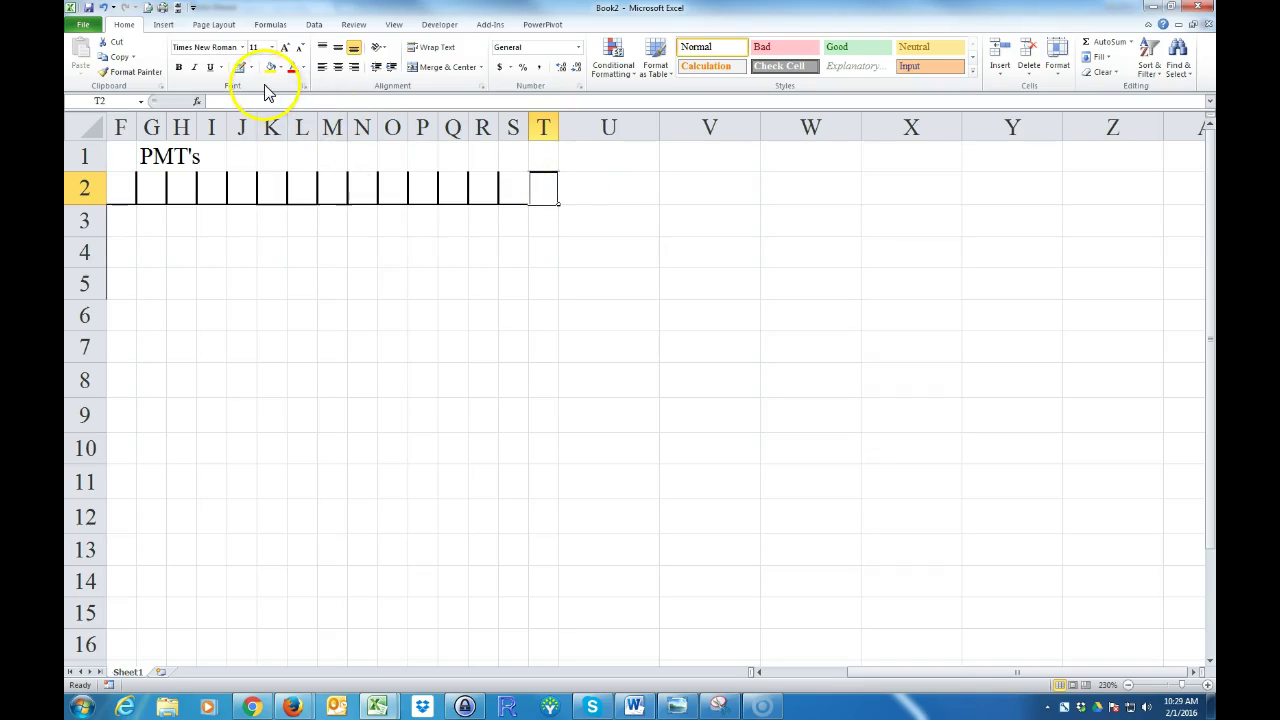
click(503, 292)
drag(1050, 672, 723, 652)
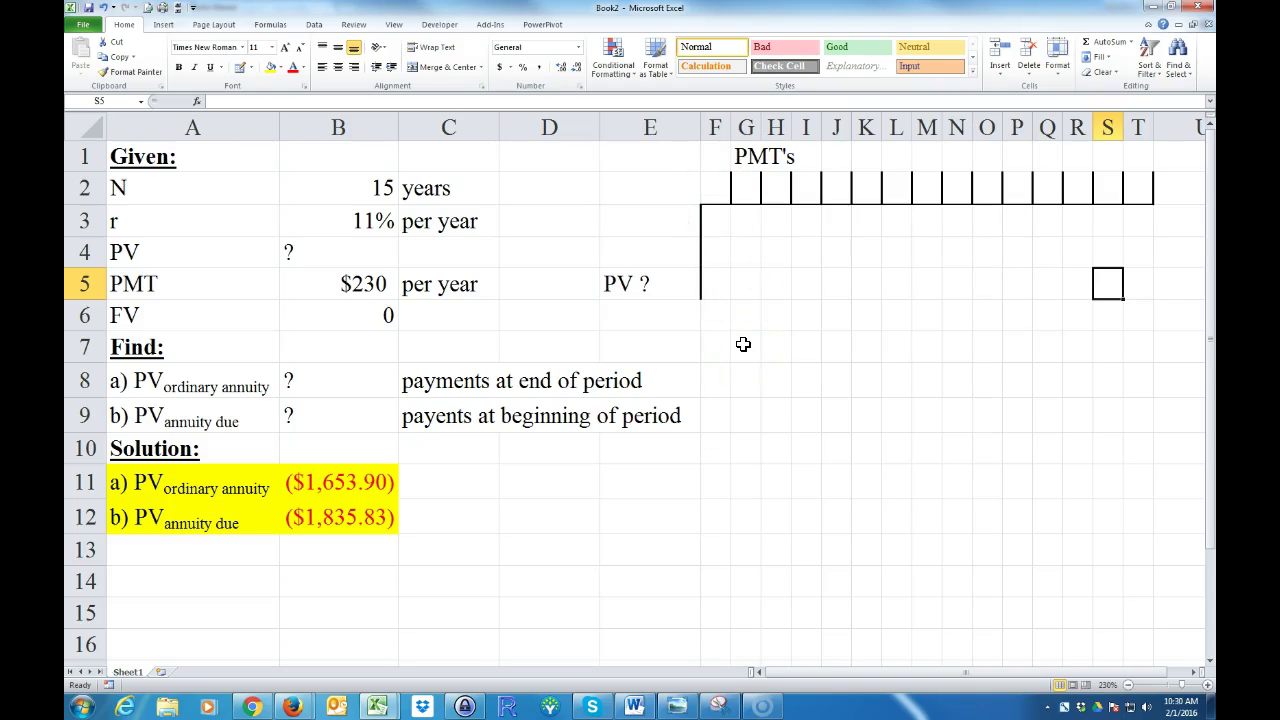
- Switch to Firefox and open the HP12C online emulator from the calculator picture in the syllabus on the Course Home page
click(295, 705)
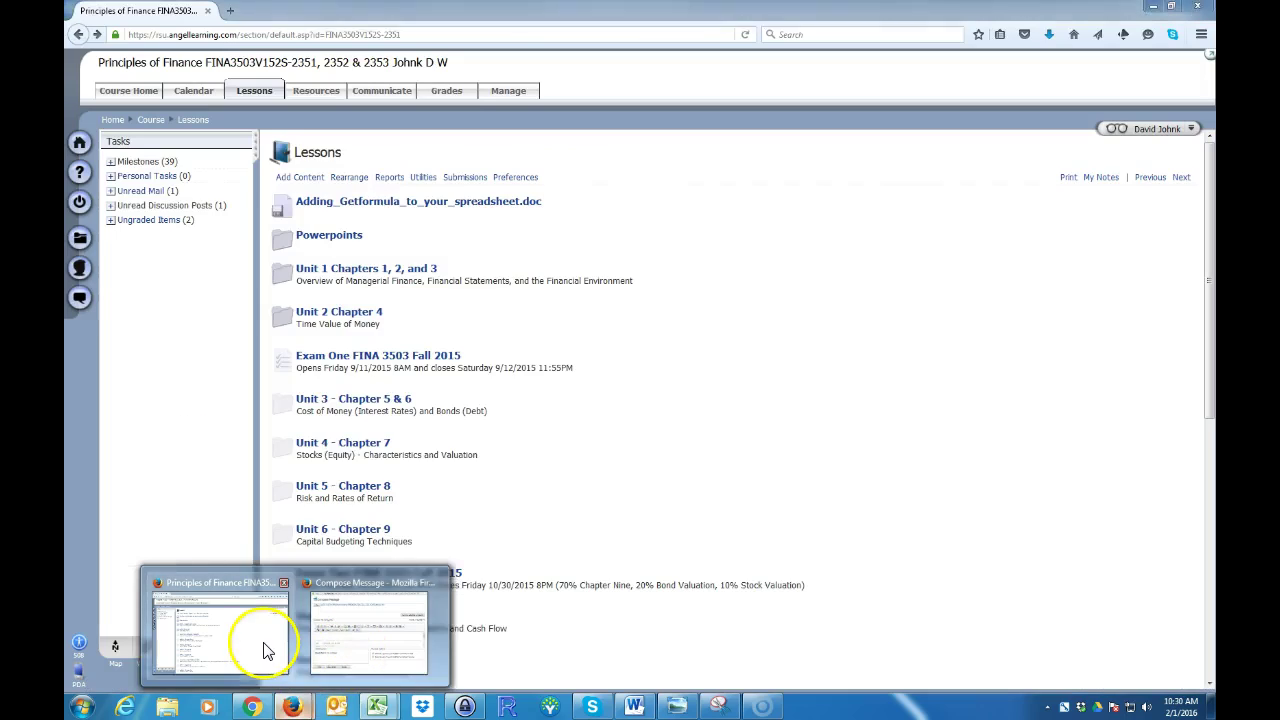
click(266, 651)
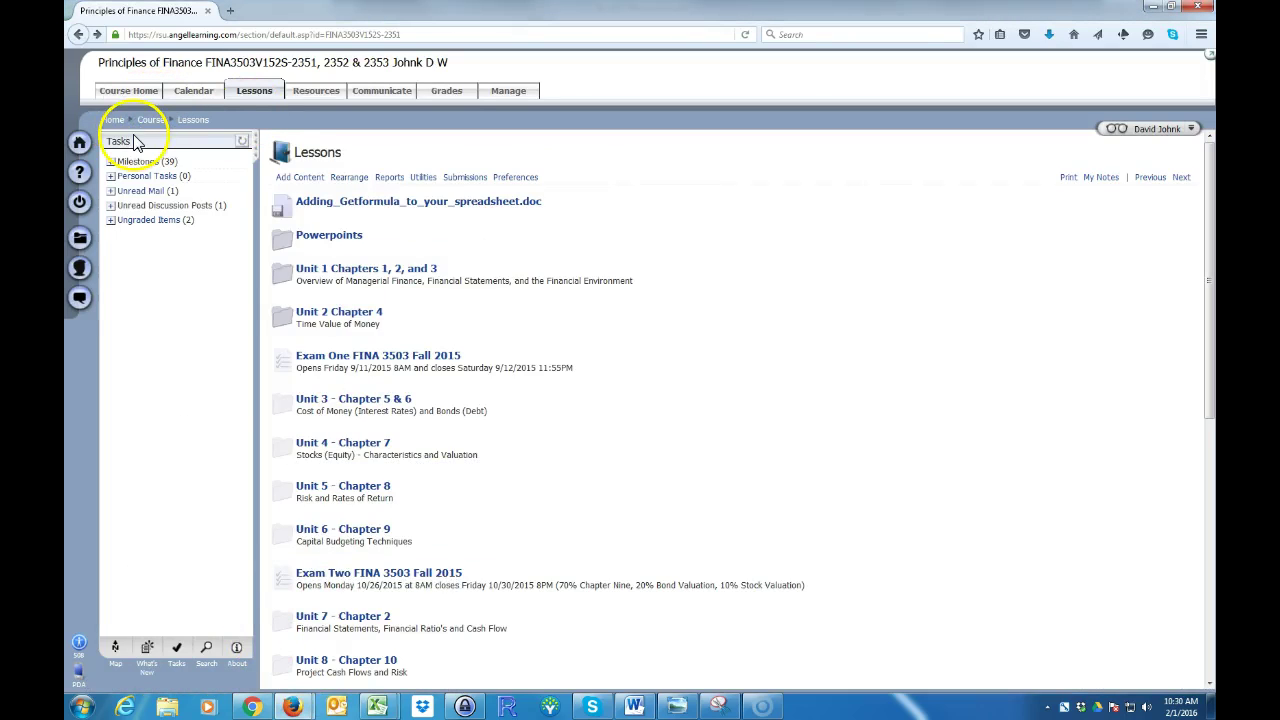
click(128, 91)
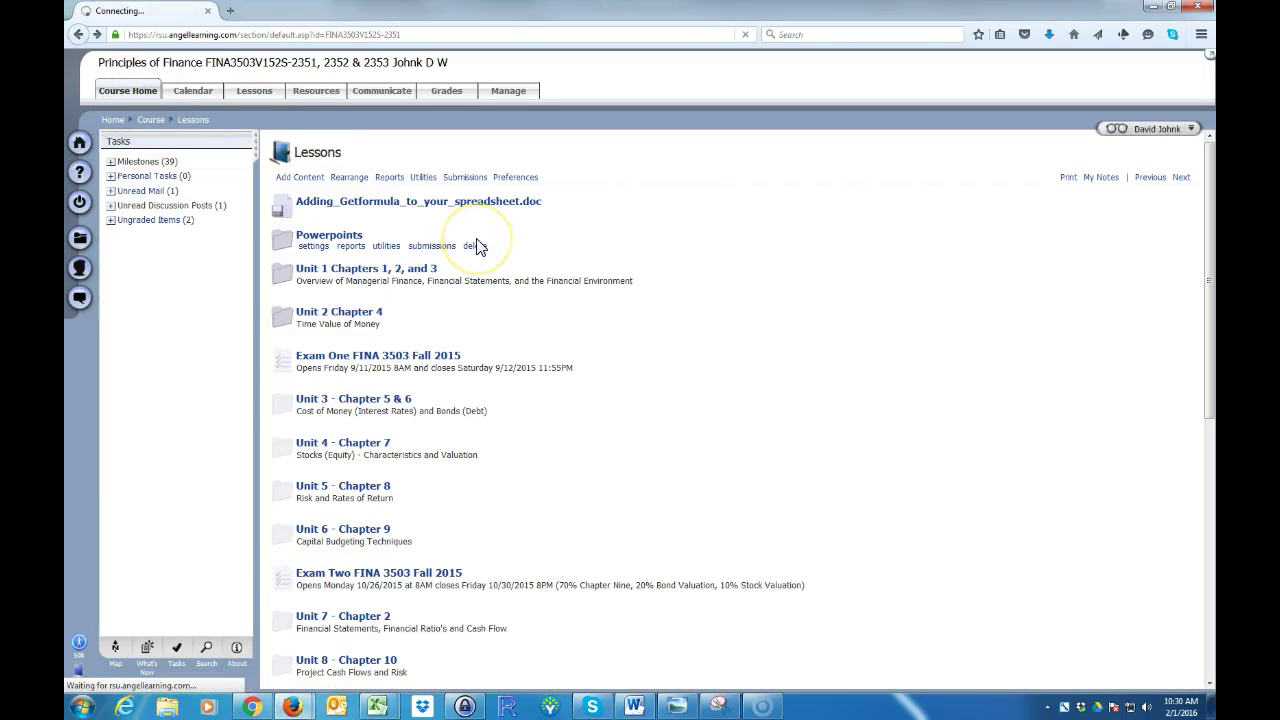
click(333, 240)
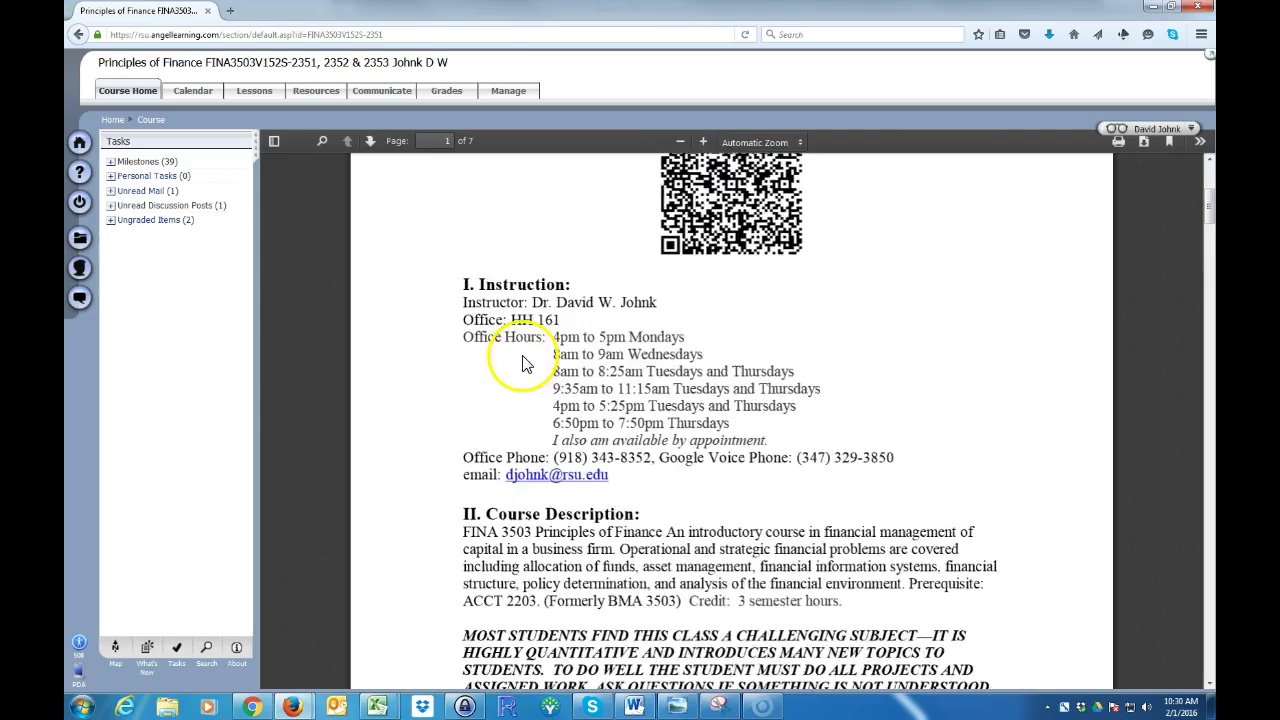
scroll(514, 357, up, 3)
scroll(531, 363, down, 7)
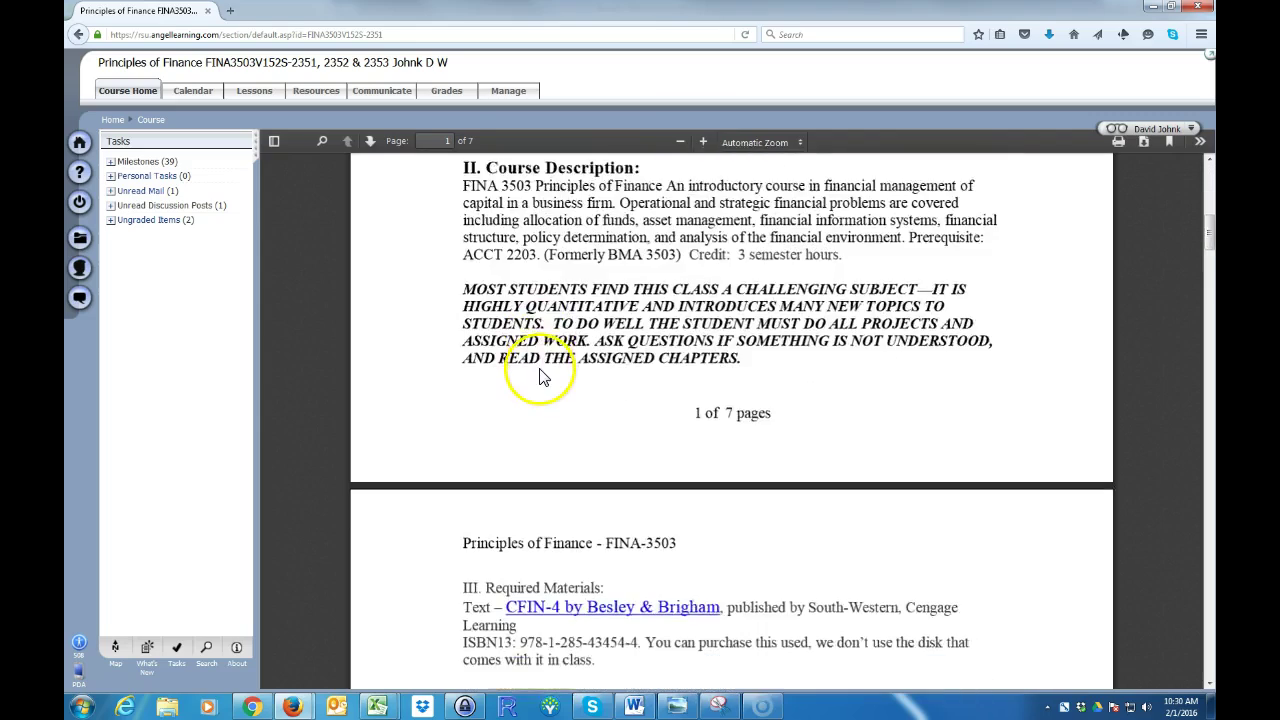
scroll(540, 376, down, 8)
click(700, 322)
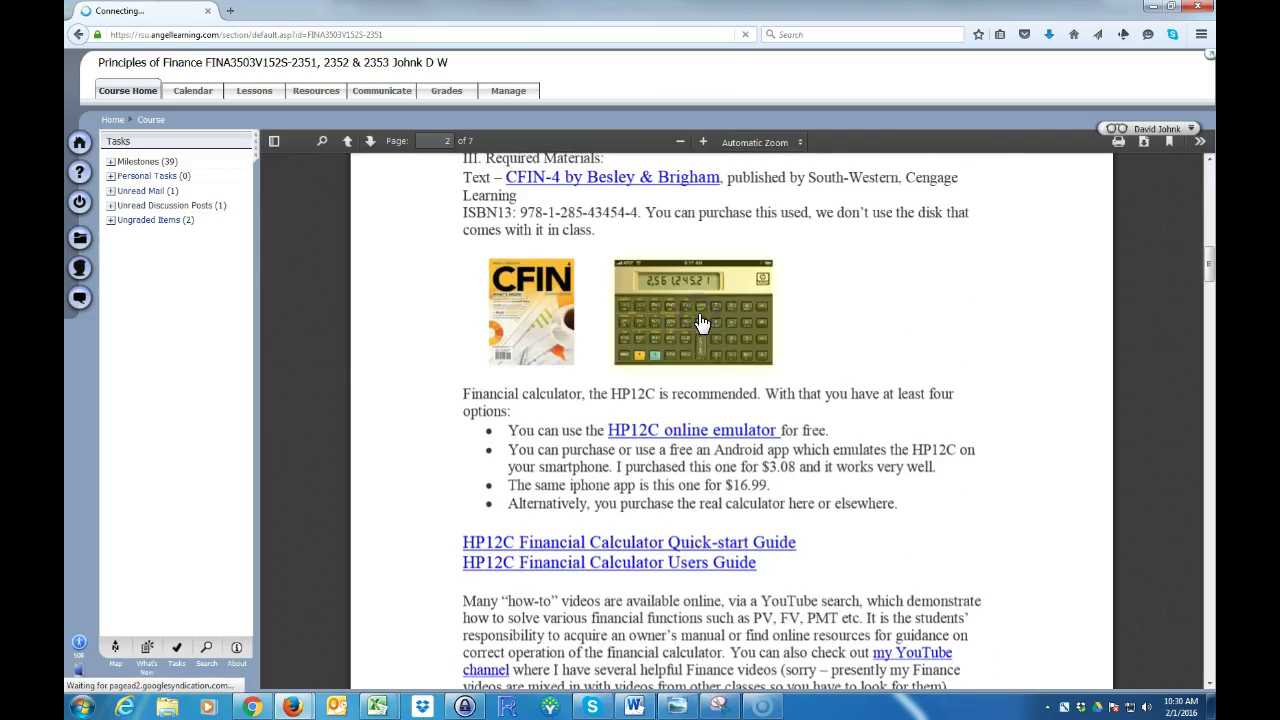
scroll(386, 309, down, 3)
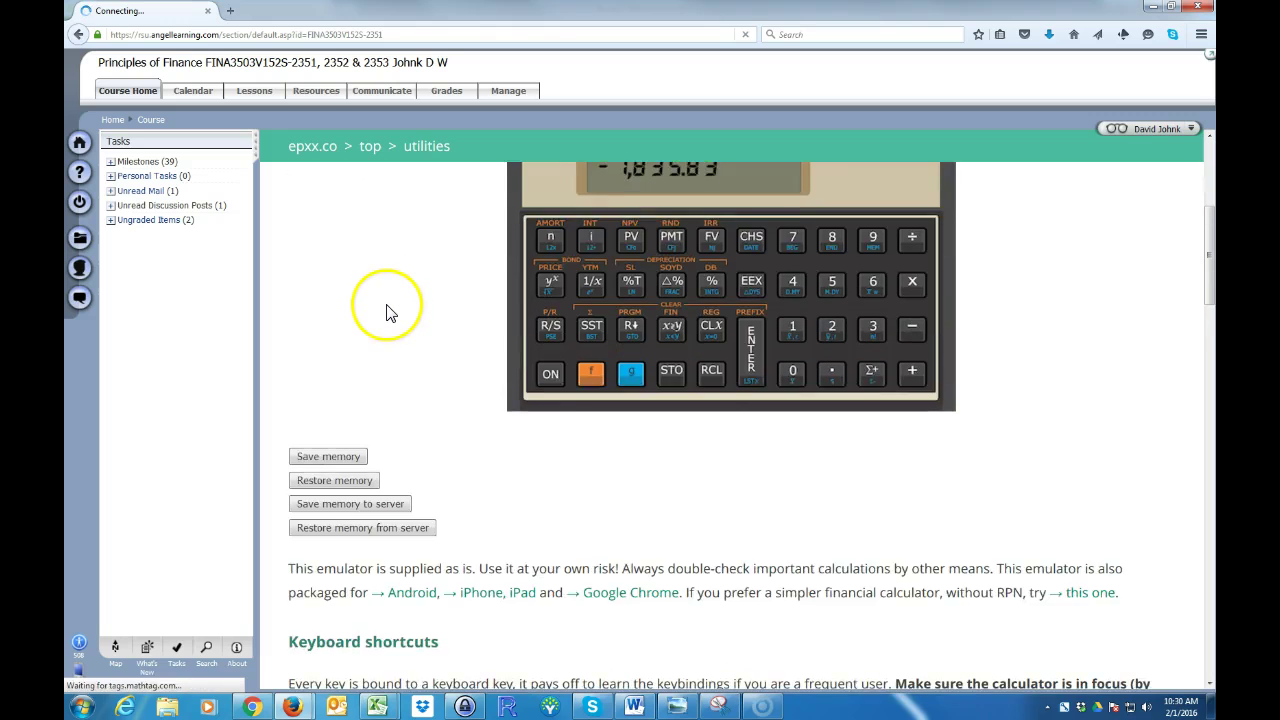
scroll(386, 309, up, 1)
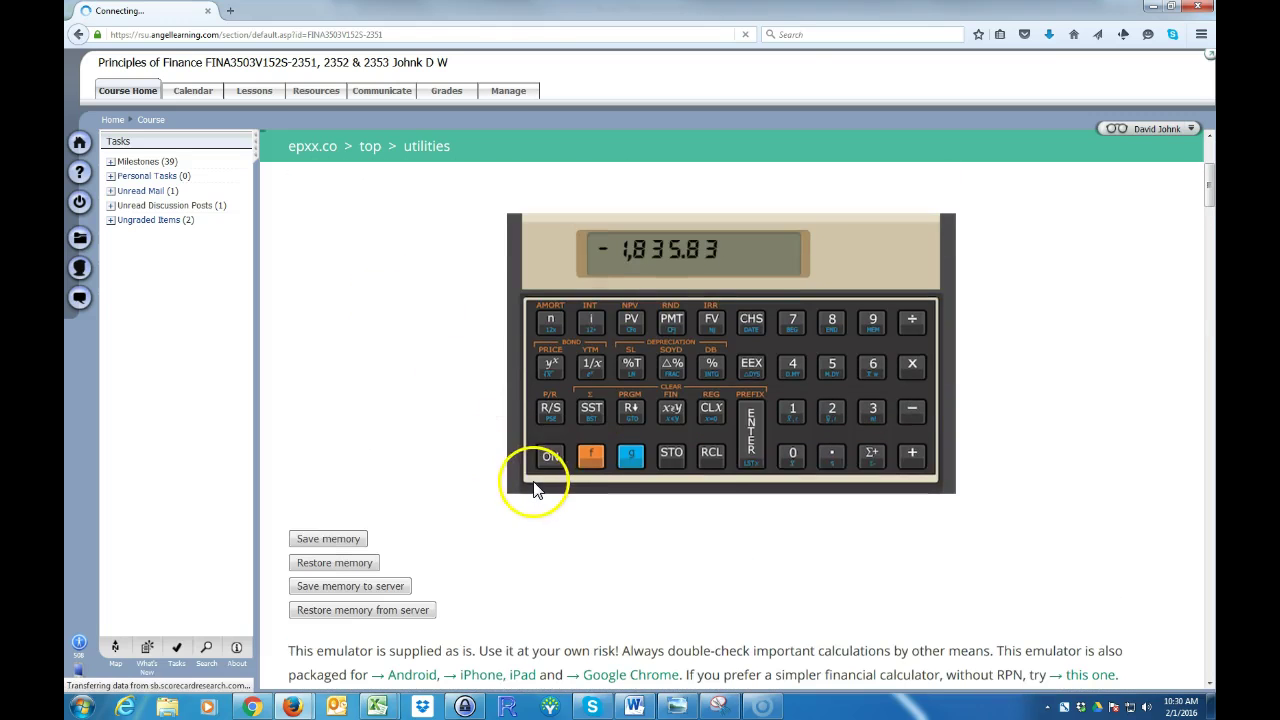
- Clear the HP12C emulator's financial registers and its display
click(592, 459)
click(668, 414)
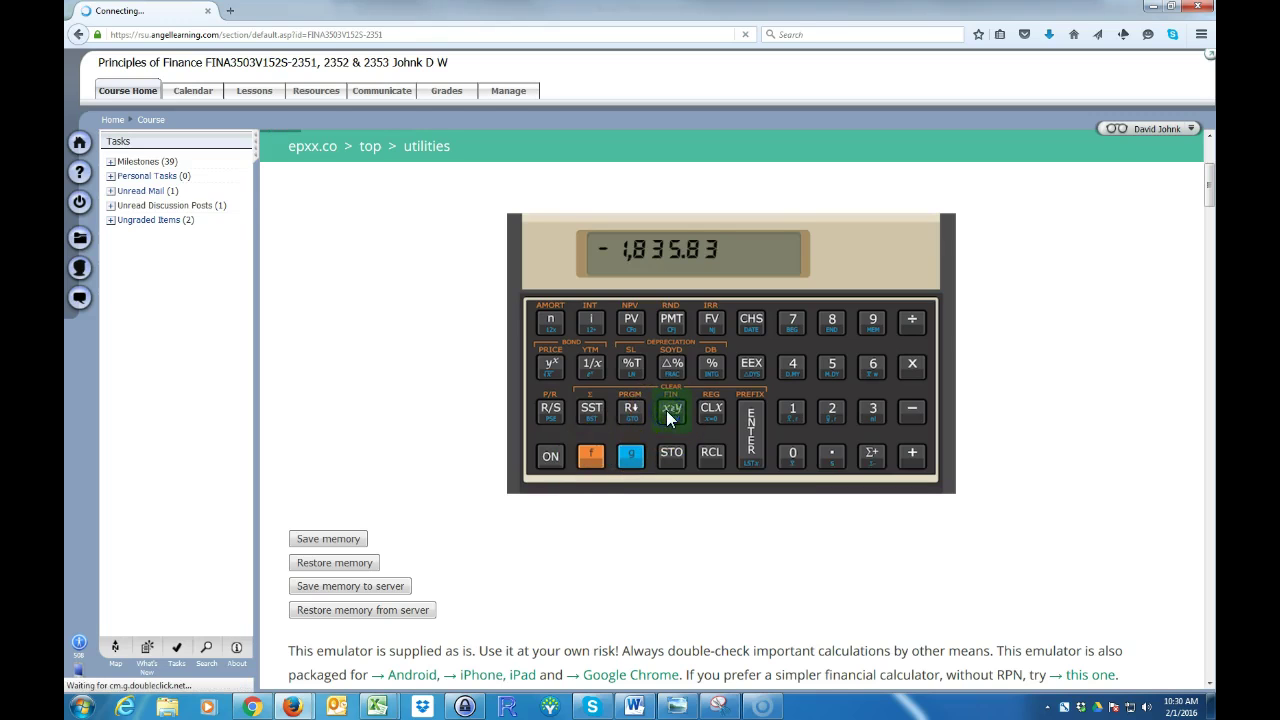
click(713, 410)
click(591, 456)
click(670, 412)
click(688, 503)
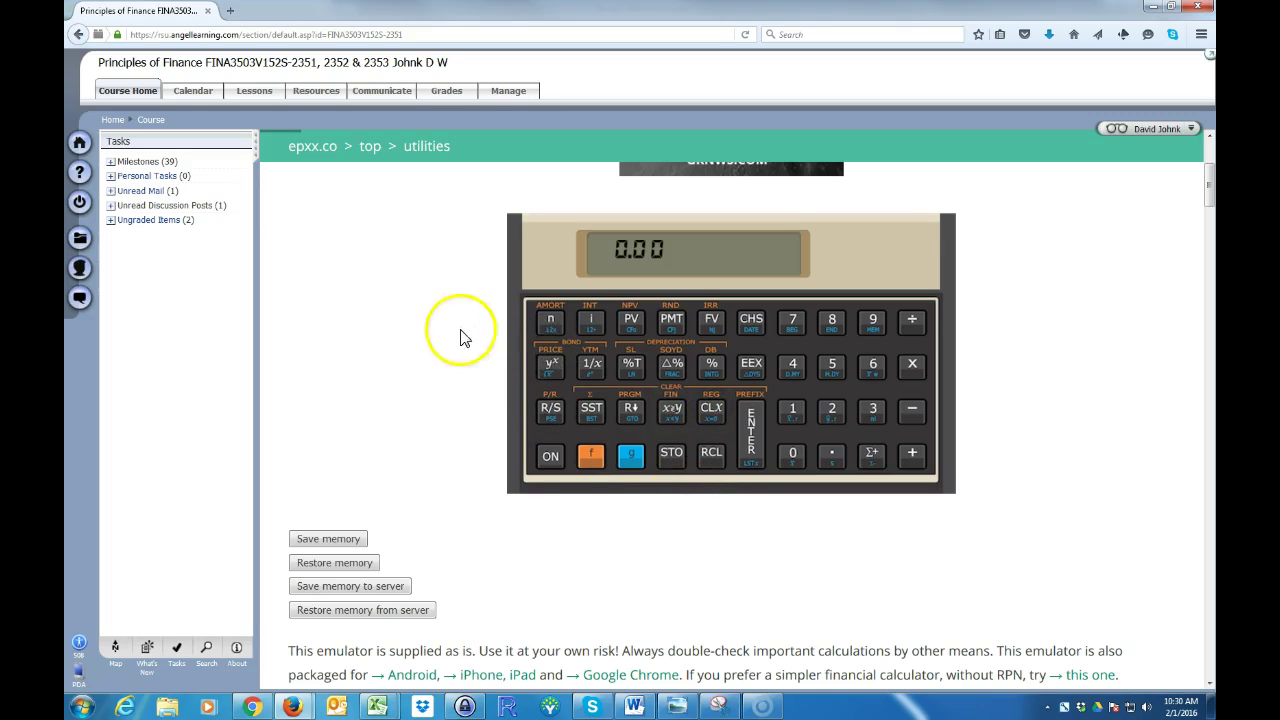
- Store 15 as the number of periods n and 11 as the interest rate i, consulting the worksheet's given values
key(alt+Tab)
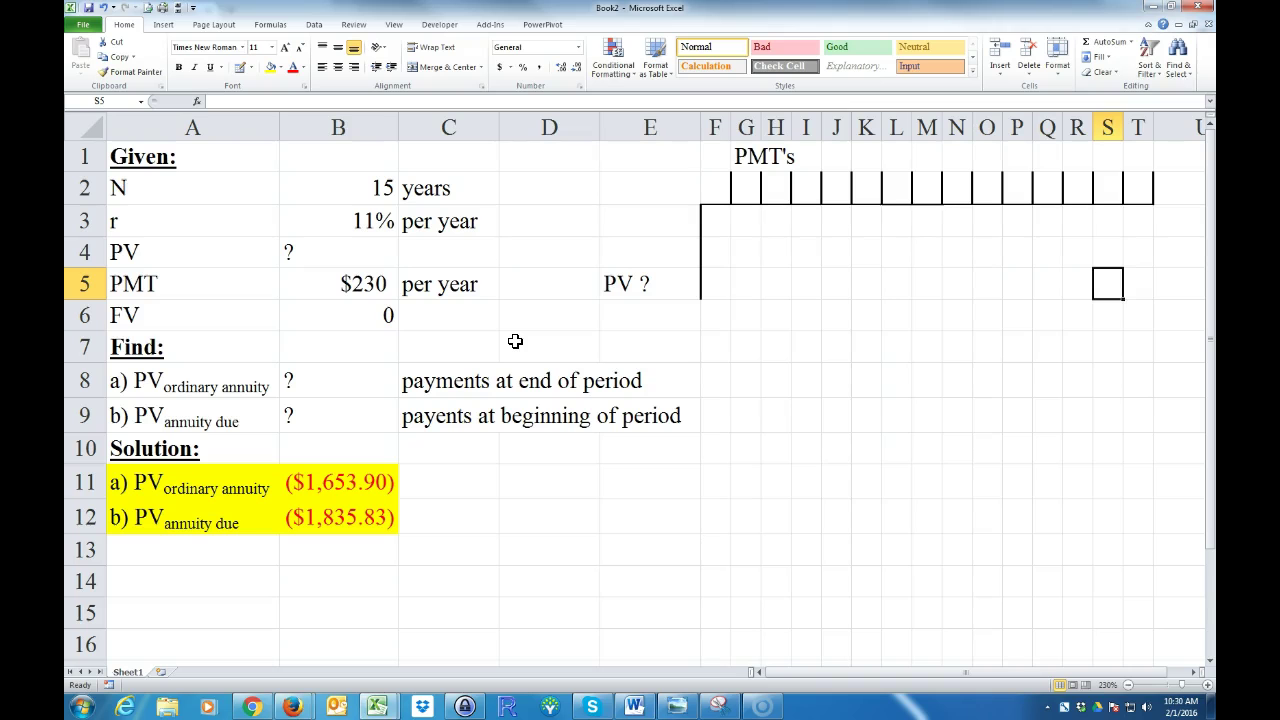
key(alt+Tab)
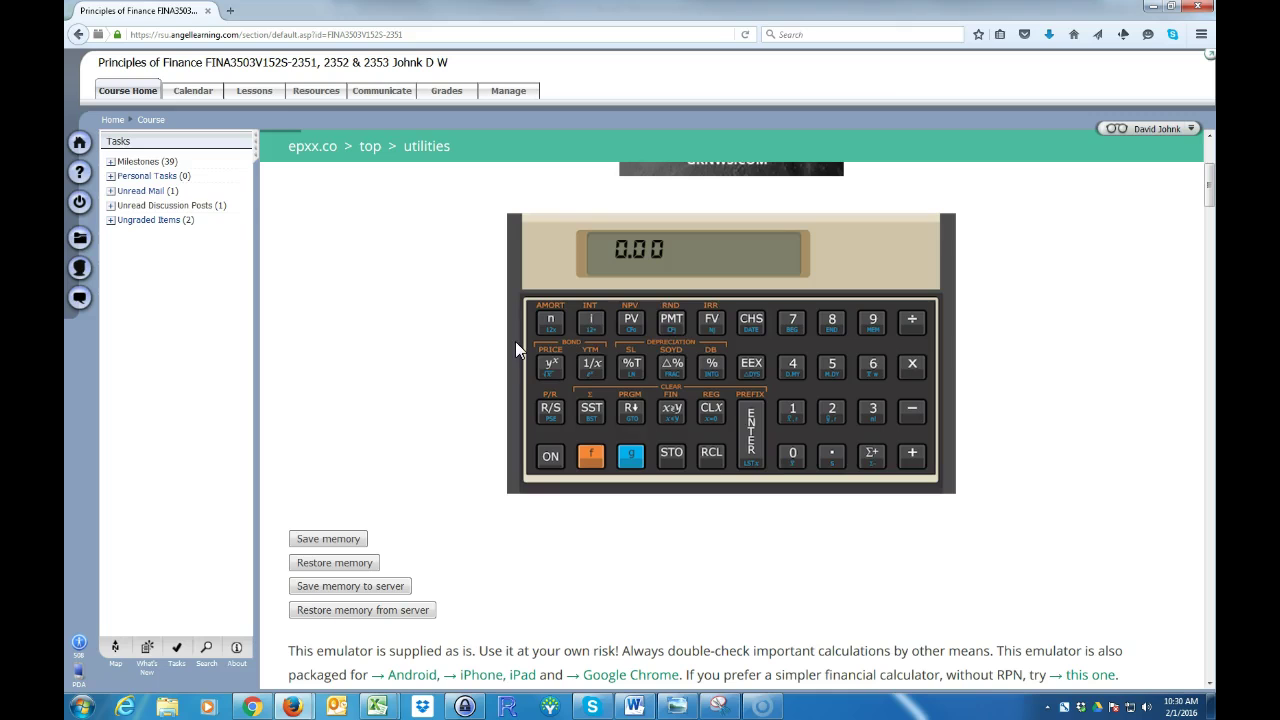
click(793, 410)
click(832, 365)
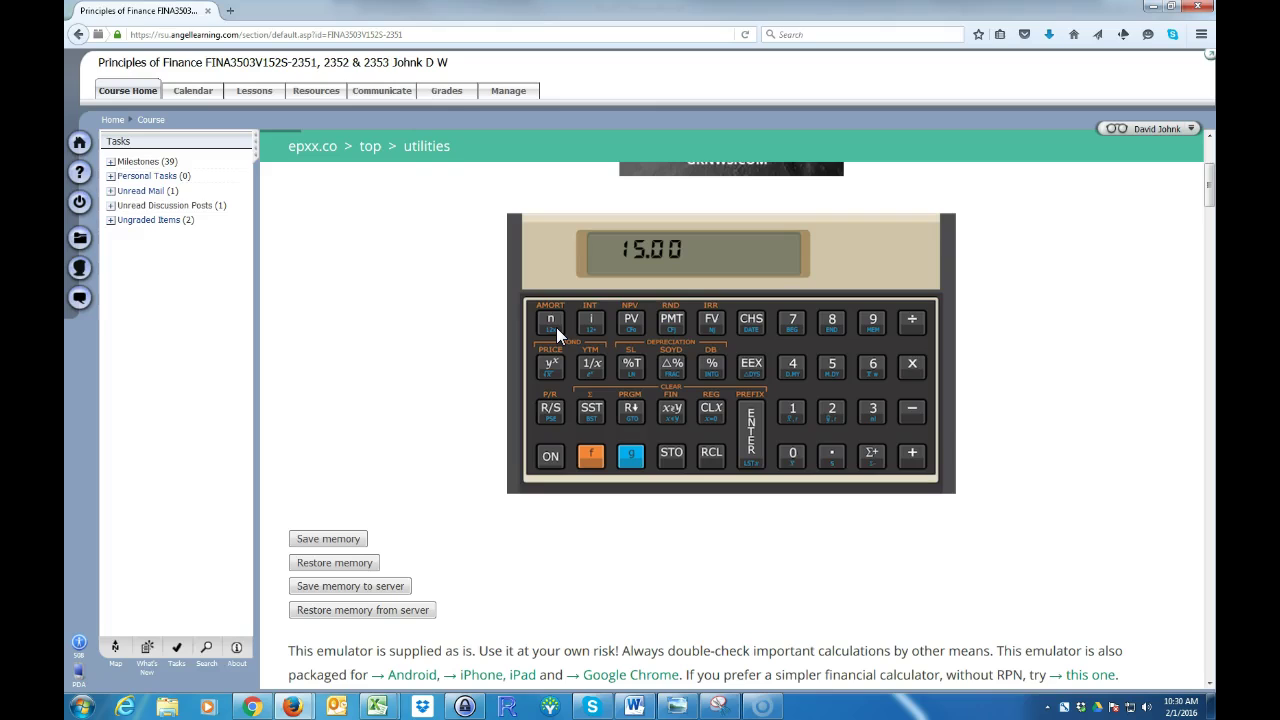
key(alt+Tab)
key(alt+Tab)
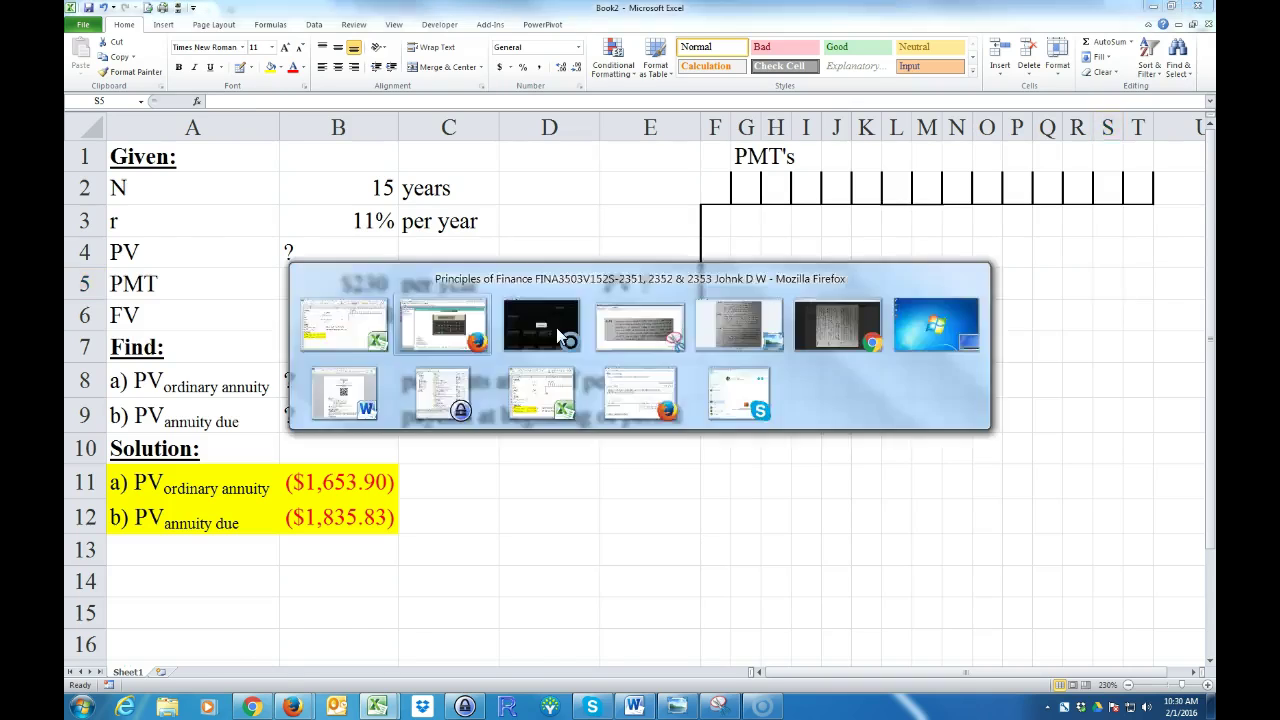
click(563, 331)
click(791, 410)
click(791, 410)
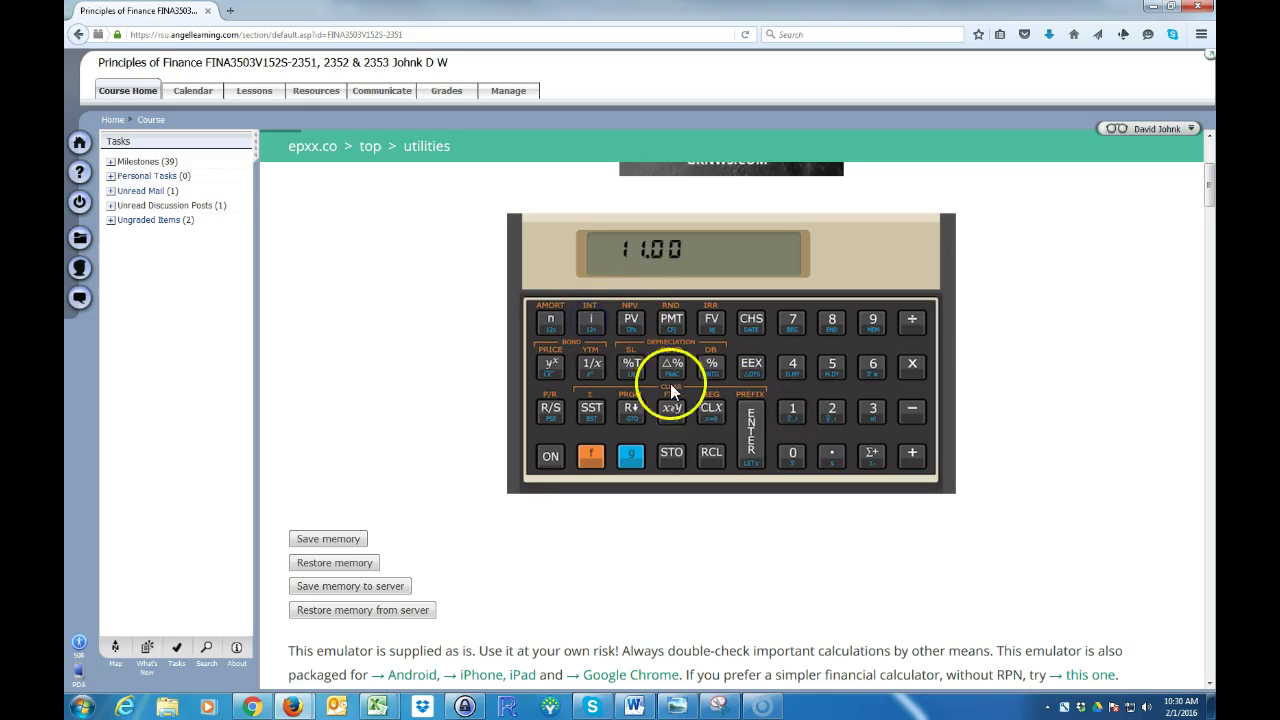
- Store 230 as the payment PMT, compute the ordinary annuity's present value, and switch to Excel to compare it with B11
click(711, 322)
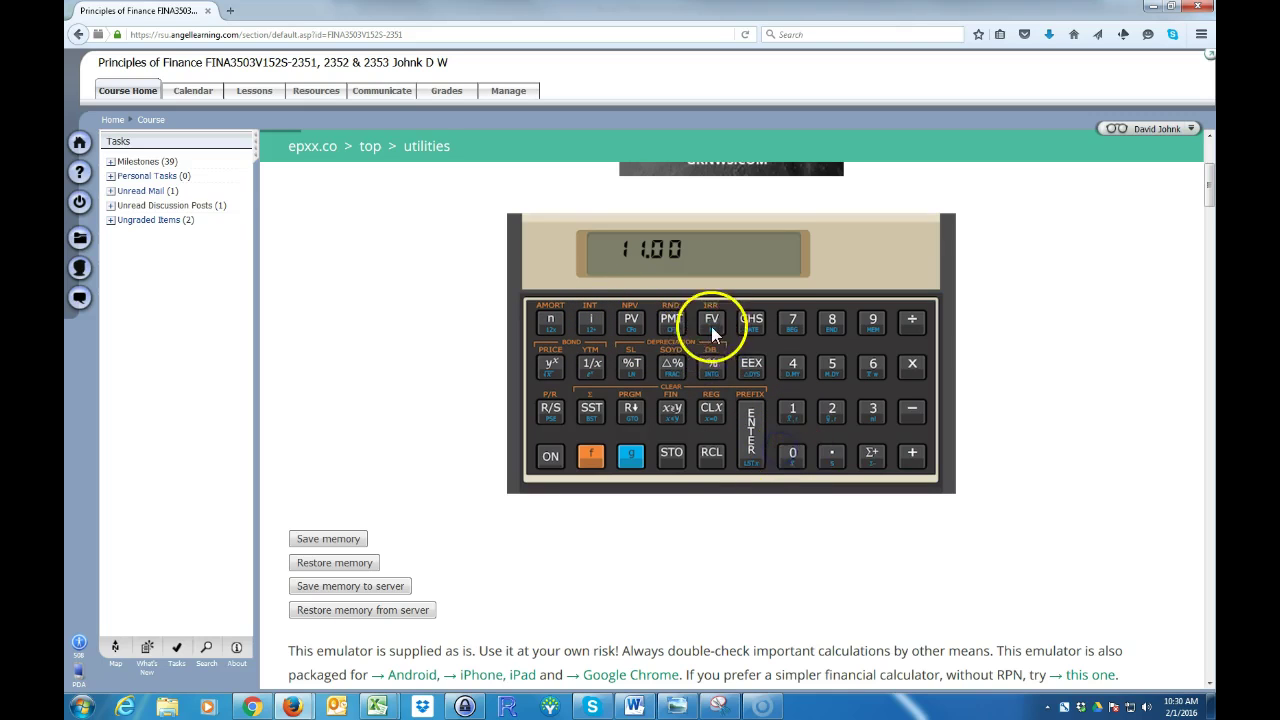
click(835, 412)
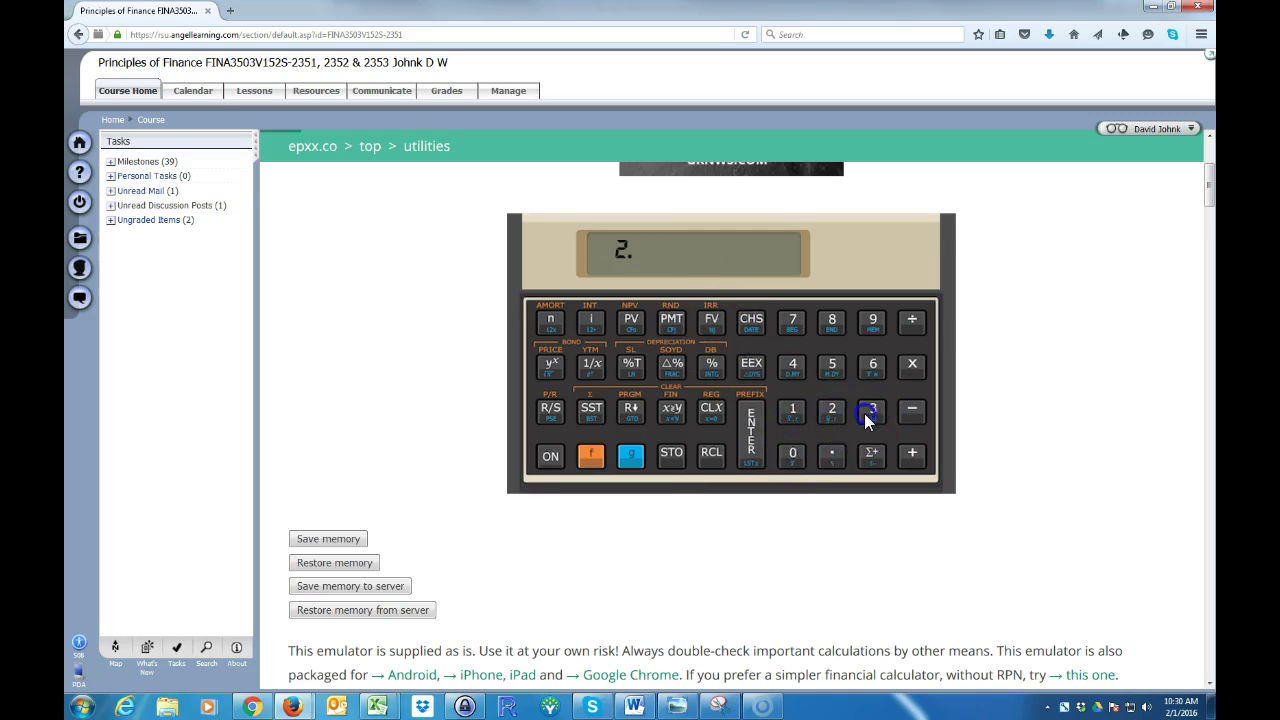
click(866, 412)
click(792, 453)
click(681, 335)
click(629, 322)
key(alt+Tab)
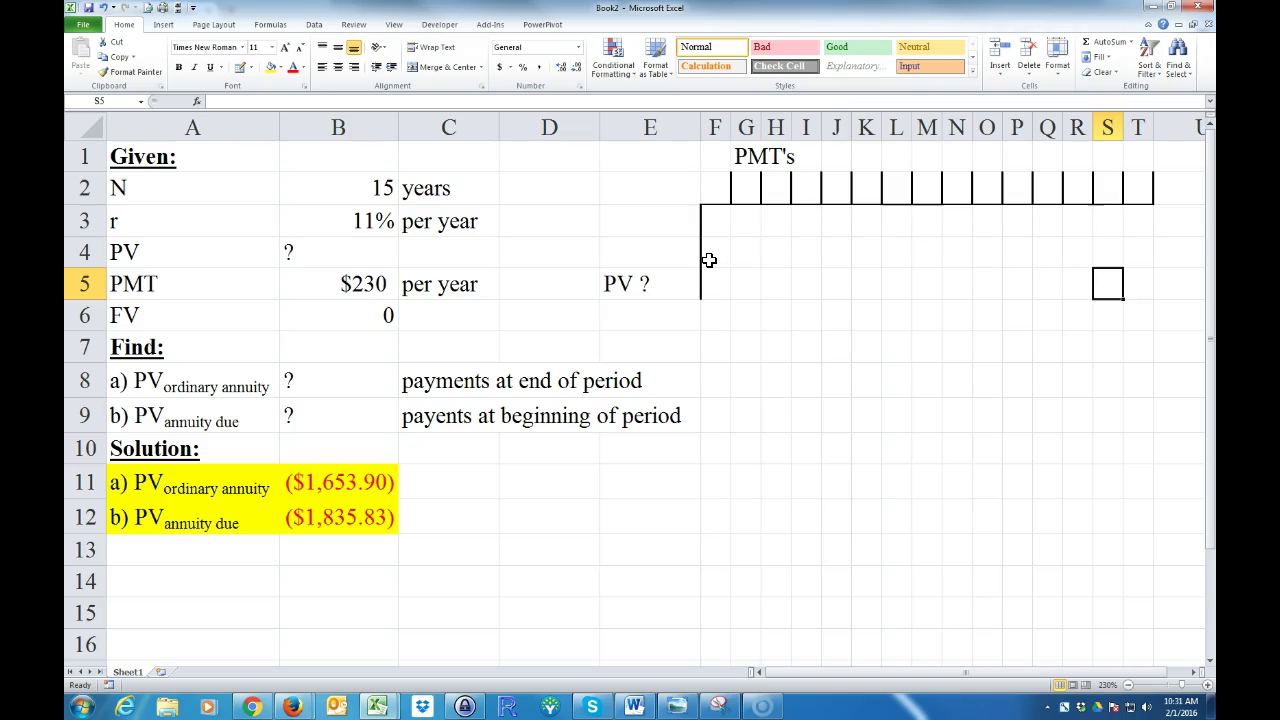
- Return to the emulator, set BEGIN payment mode and recompute the present value, then compare it with B12 in the Excel worksheet
key(alt+Tab)
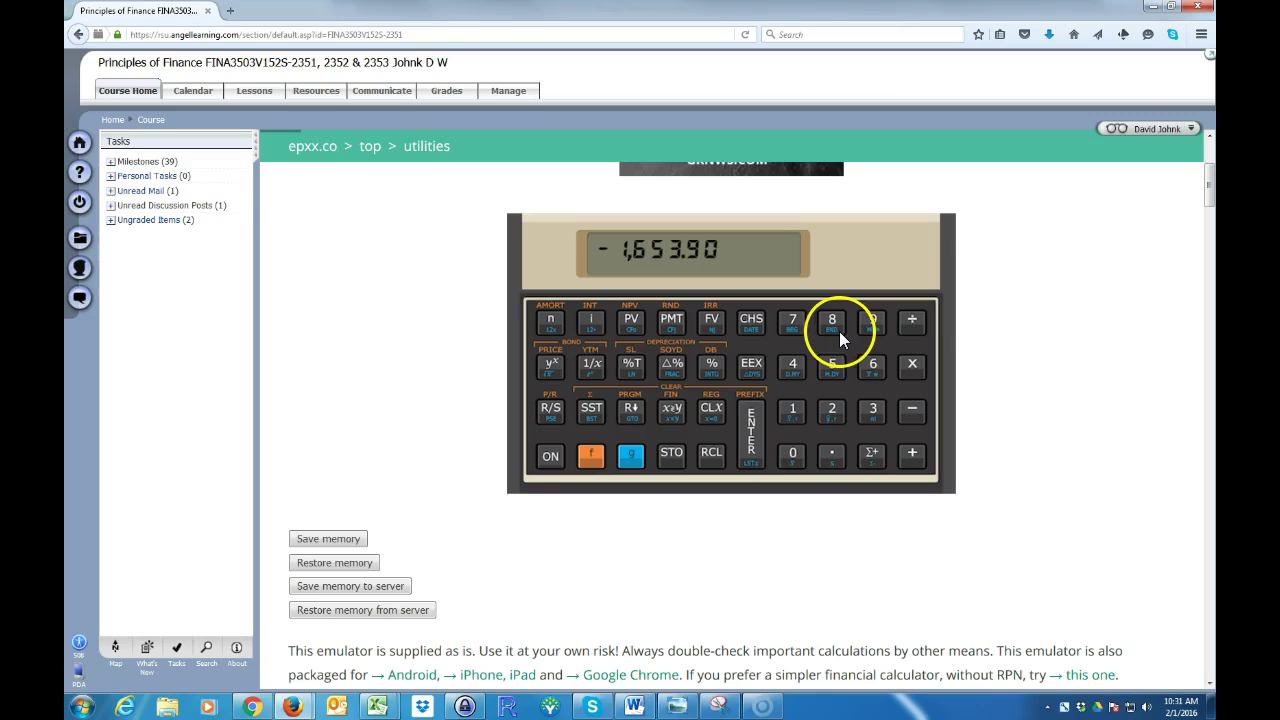
click(633, 455)
click(786, 333)
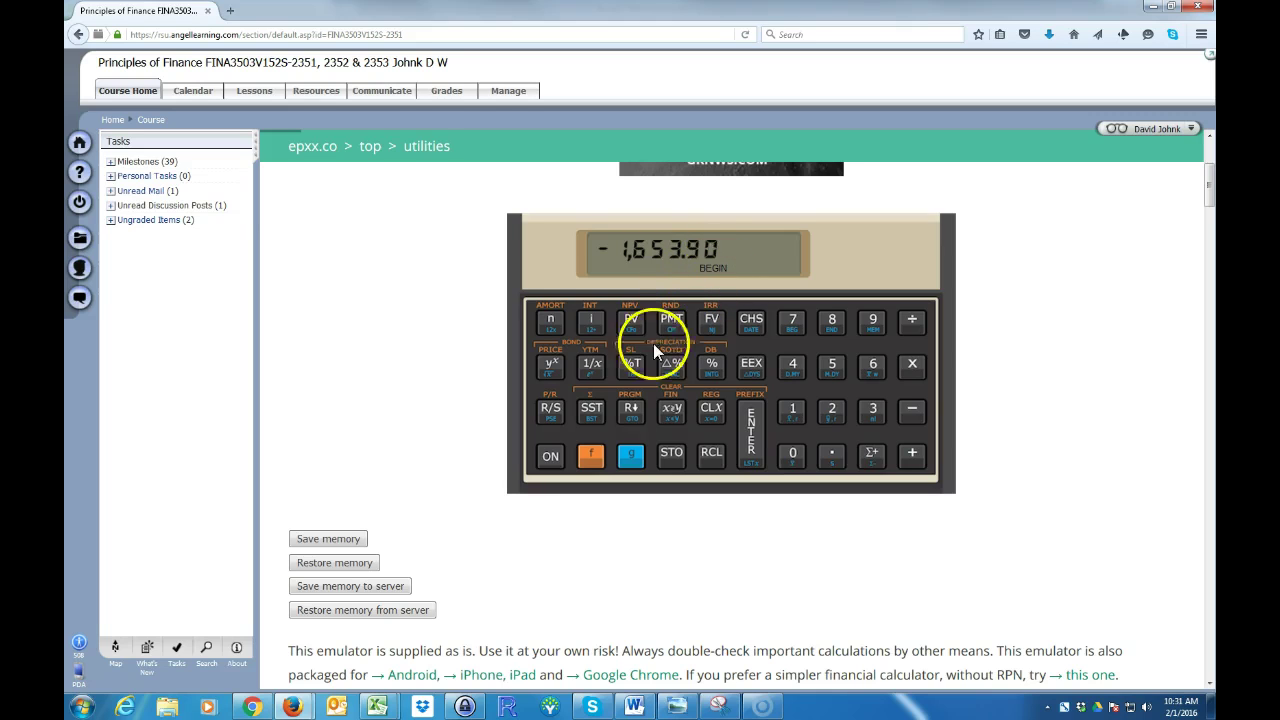
click(631, 319)
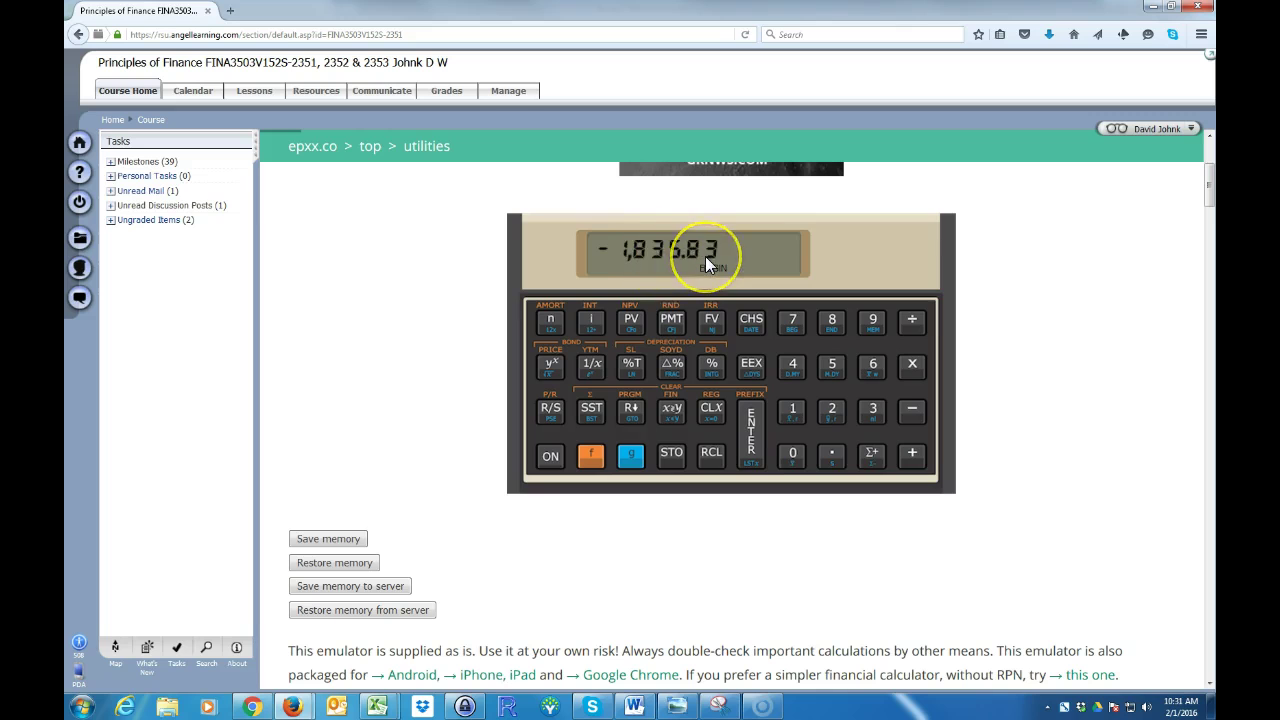
key(alt+Tab)
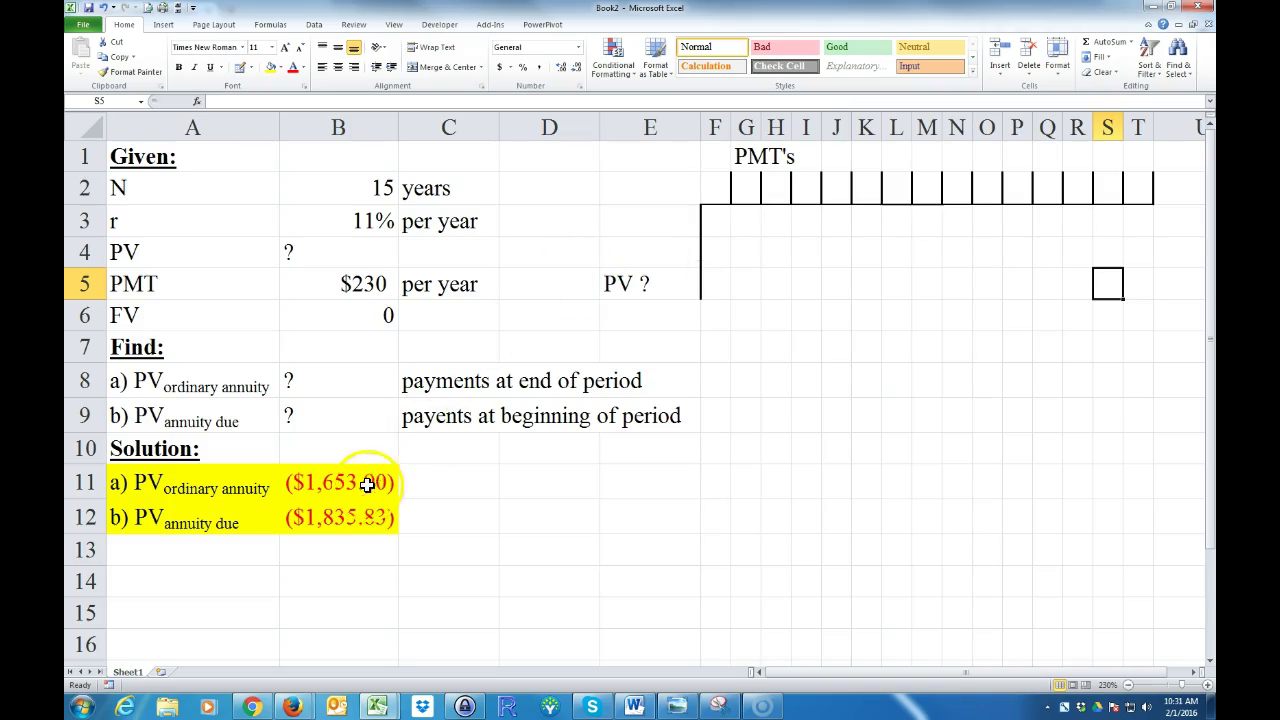
click(340, 519)
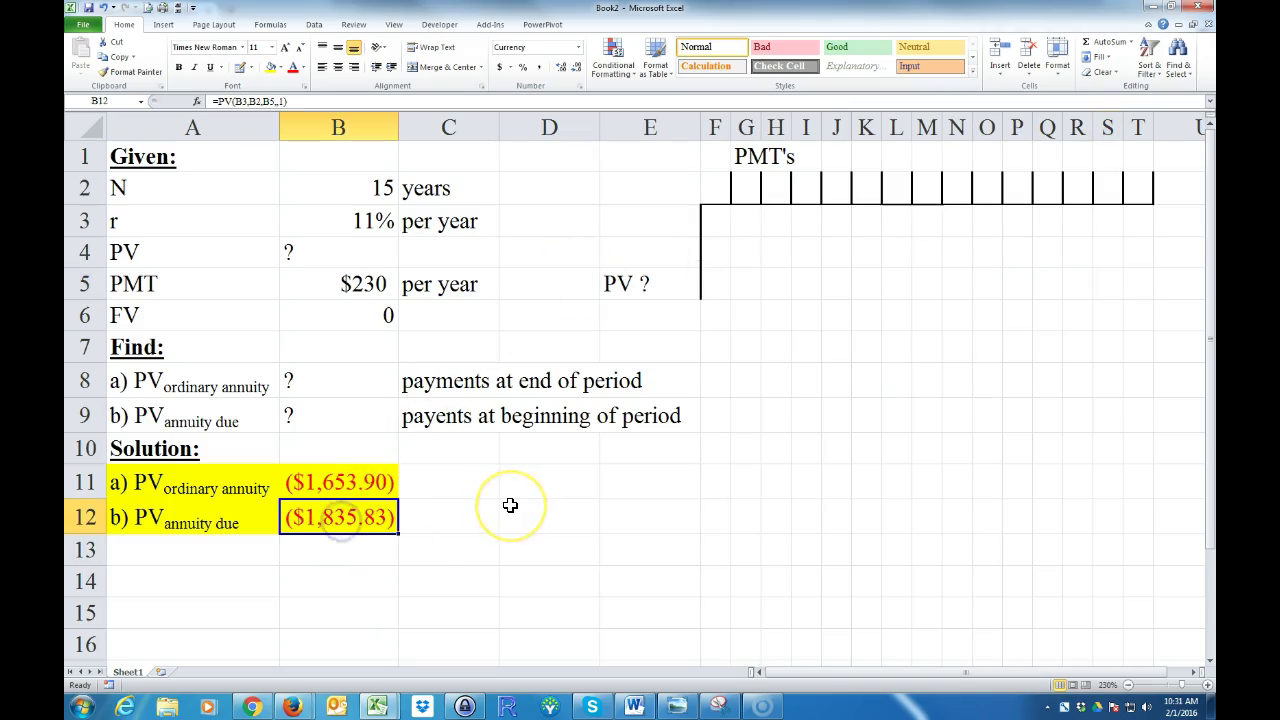